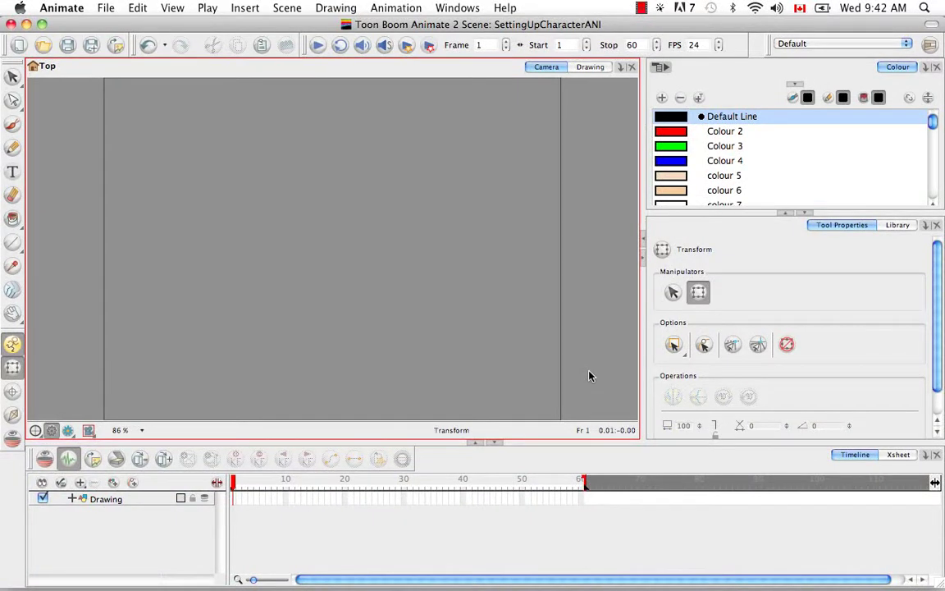
Open the Library and expand the Animate Library to list the KarateRabbit templates.
left_click(900, 226)
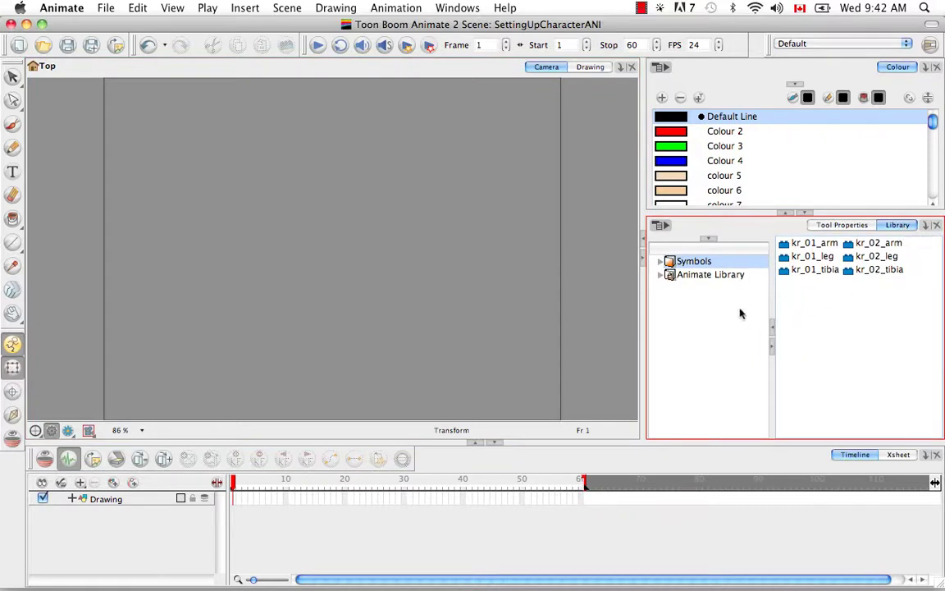
left_click(690, 276)
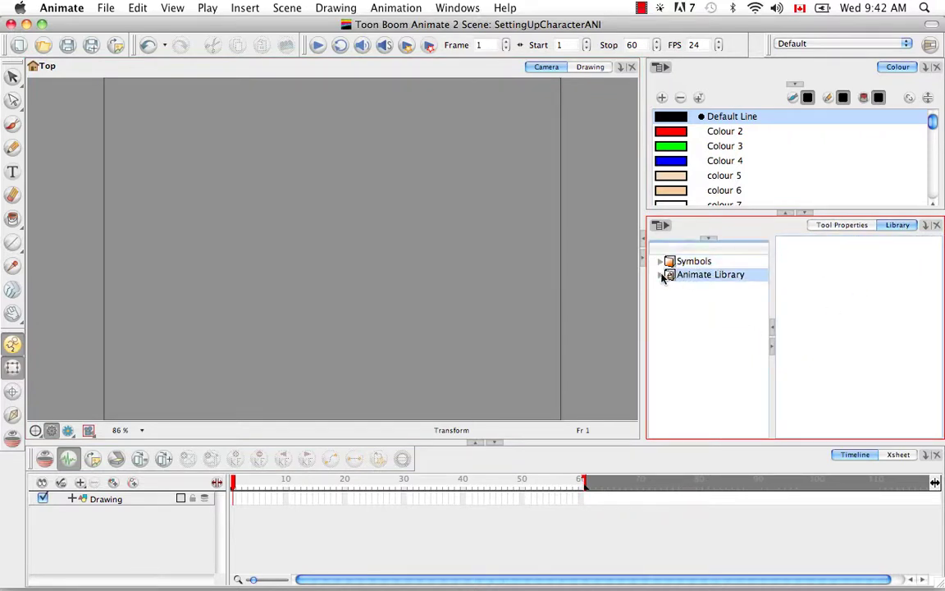
left_click(661, 275)
left_click(731, 288)
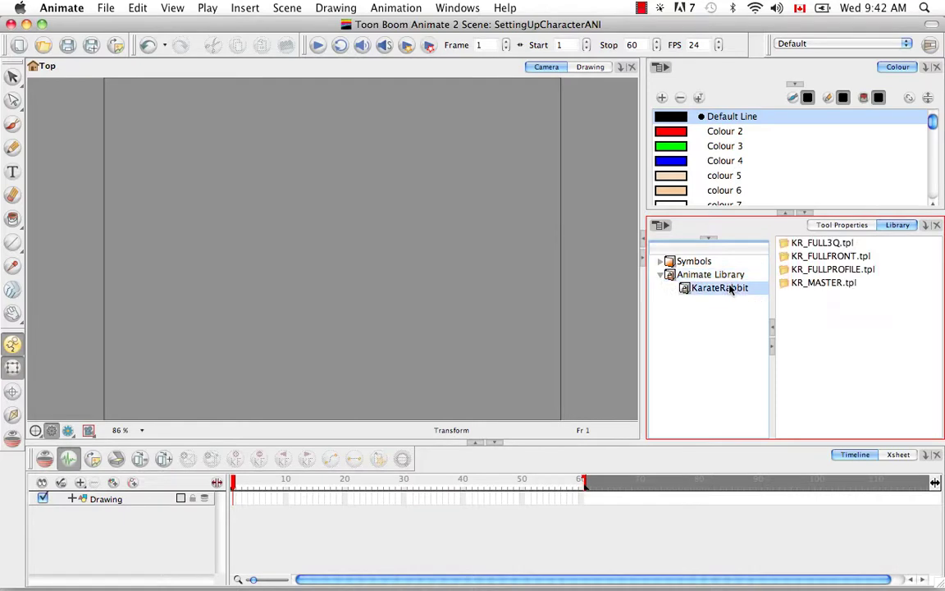
Drag KR_MASTER.tpl into the Camera view and scrub the timeline to preview the rabbit's poses.
left_click(830, 284)
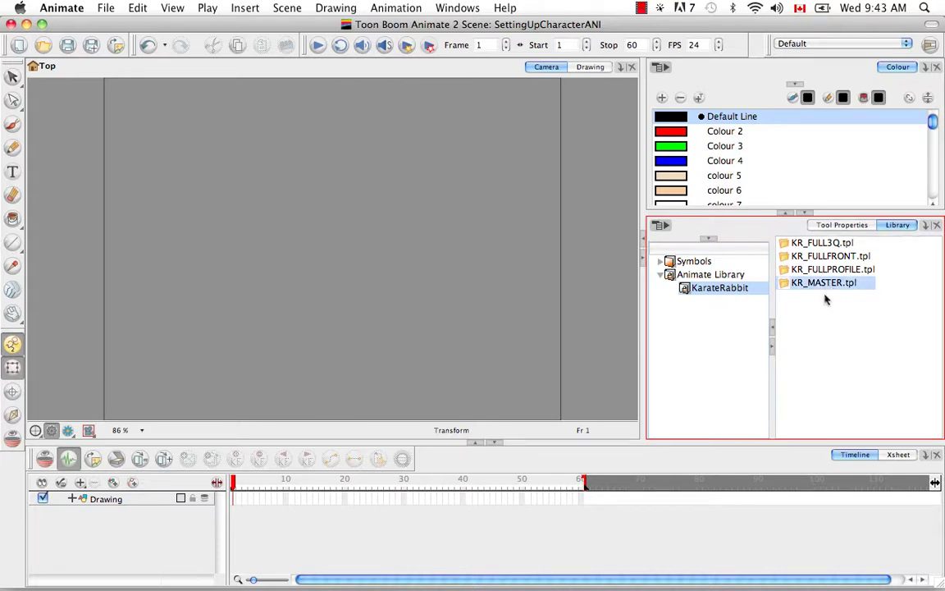
mouse_move(829, 285)
left_mouse_down()
mouse_move(603, 384)
mouse_move(386, 334)
mouse_move(325, 285)
mouse_move(215, 484)
mouse_move(168, 511)
mouse_move(152, 496)
left_mouse_up()
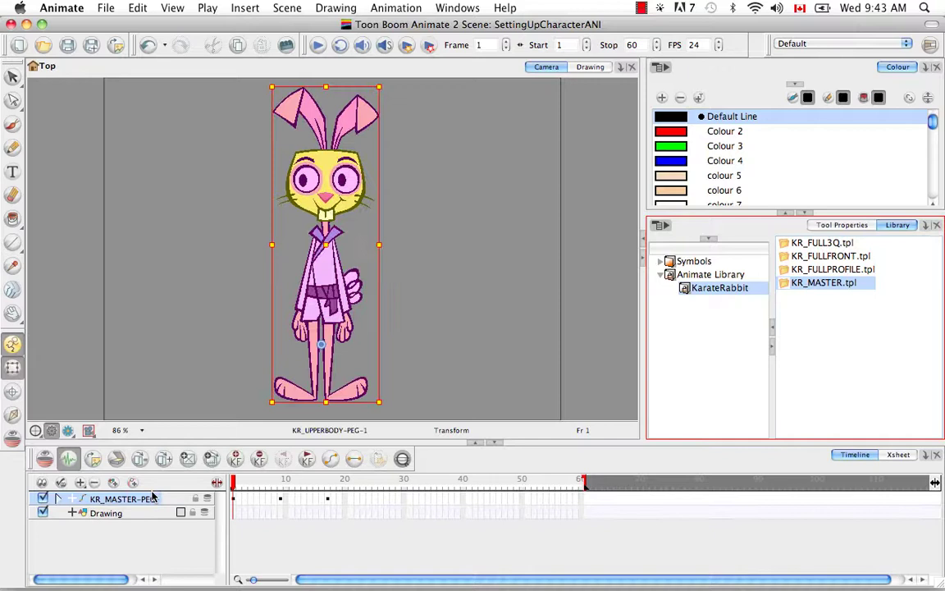
left_click(234, 486)
mouse_move(235, 486)
left_mouse_down()
mouse_move(327, 486)
mouse_move(233, 483)
left_mouse_up()
left_click(164, 551)
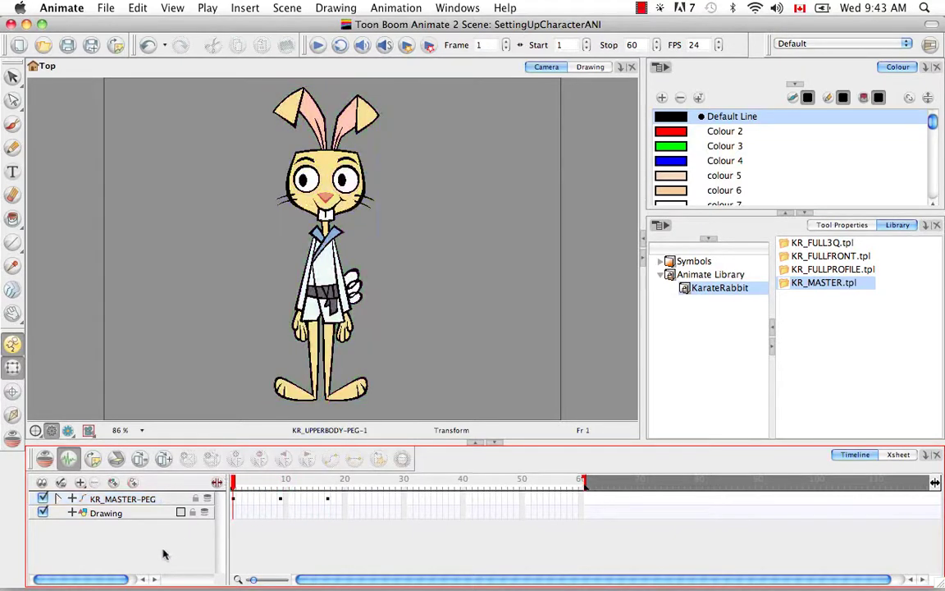
Delete the empty Drawing layer.
left_click(135, 512)
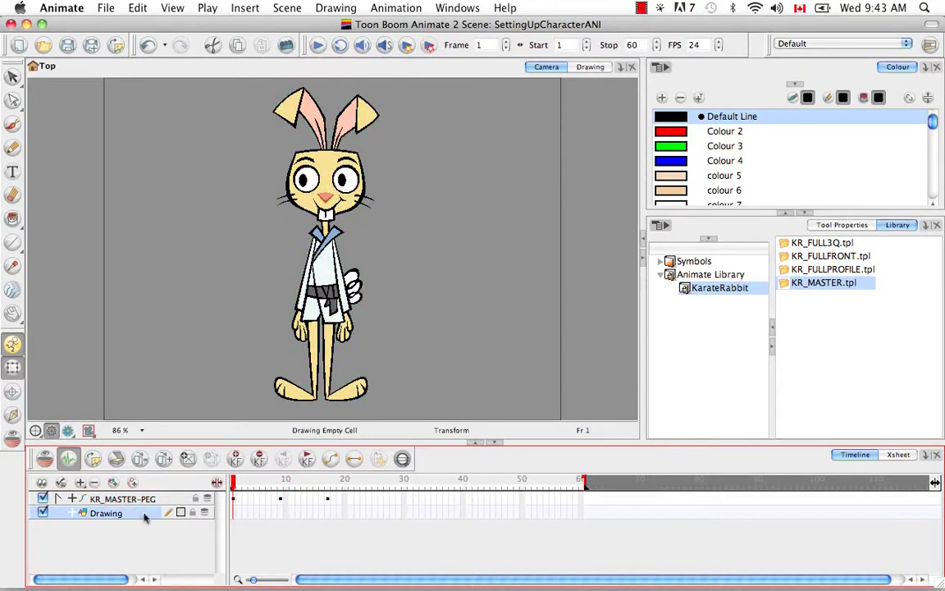
left_click(94, 485)
left_click(502, 312)
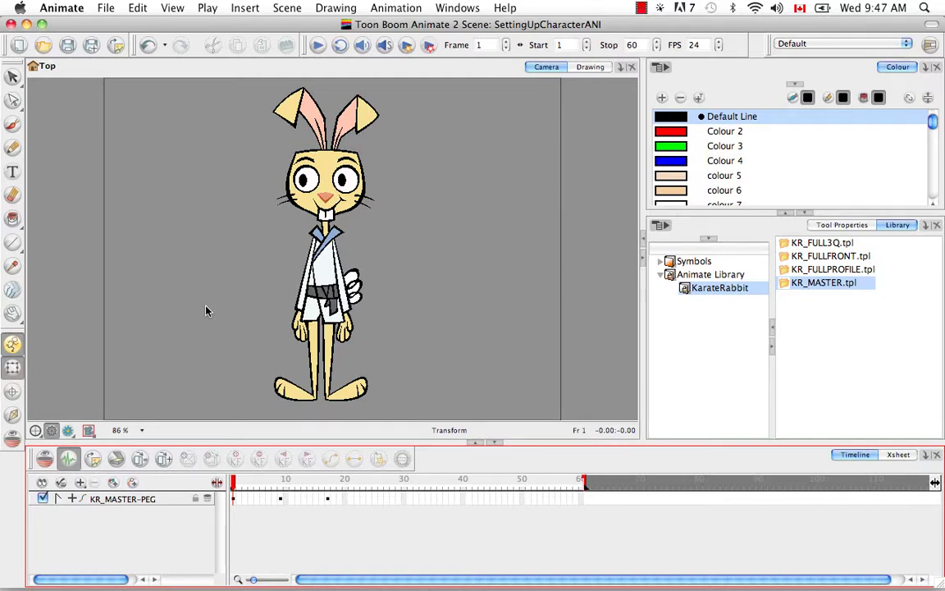
Expand KR_MASTER-PEG and scroll through KR_UPPERBODY, KR_TORSO and the nested body-part layers.
left_click(58, 498)
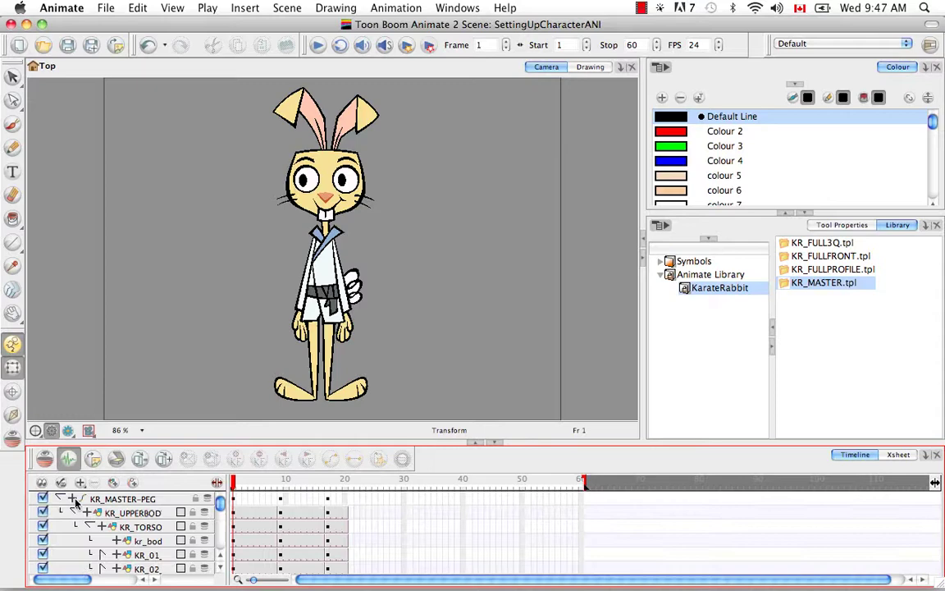
mouse_move(220, 504)
left_mouse_down()
mouse_move(222, 545)
mouse_move(221, 498)
left_mouse_up()
scroll(220, 507, "down", 5)
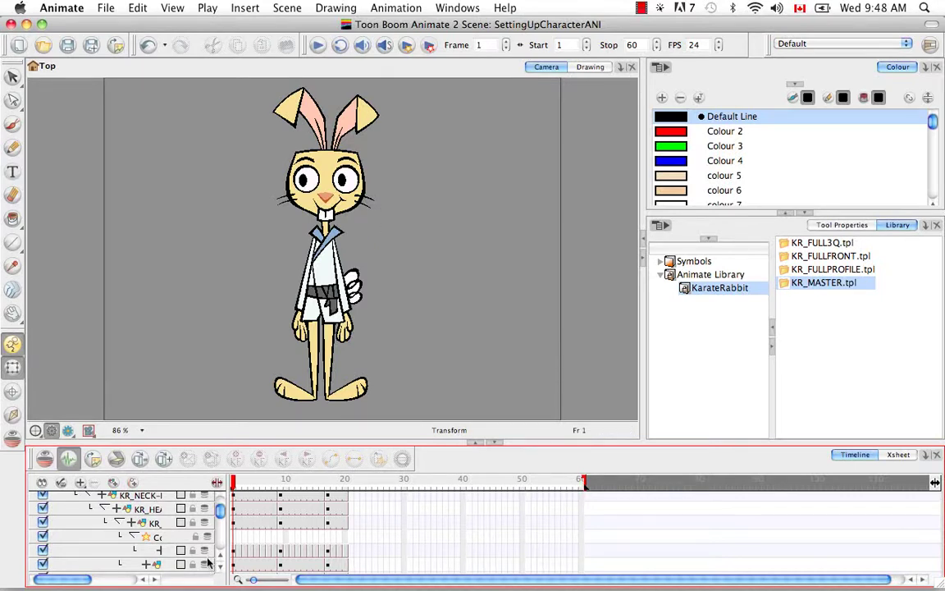
scroll(217, 519, "up", 5)
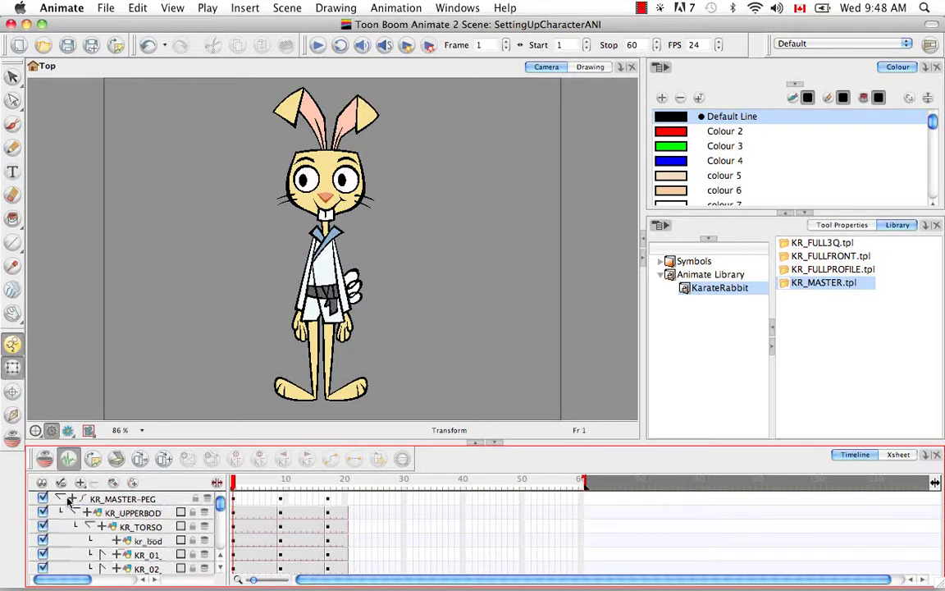
With the Inverse Kinematics tool active, select KR_UPPERBODY-PEG to display the rabbit's bone chains.
left_click(59, 498)
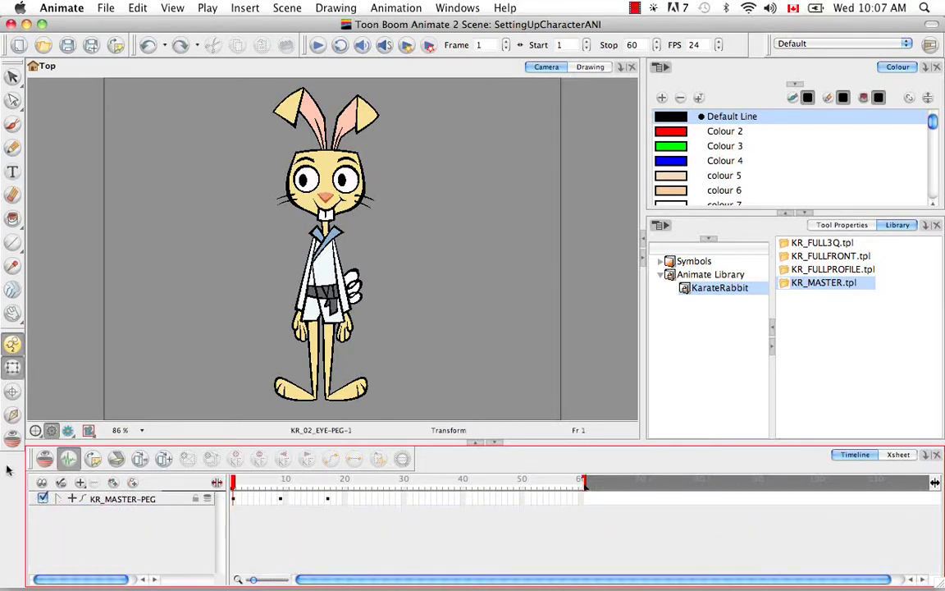
left_click(13, 416)
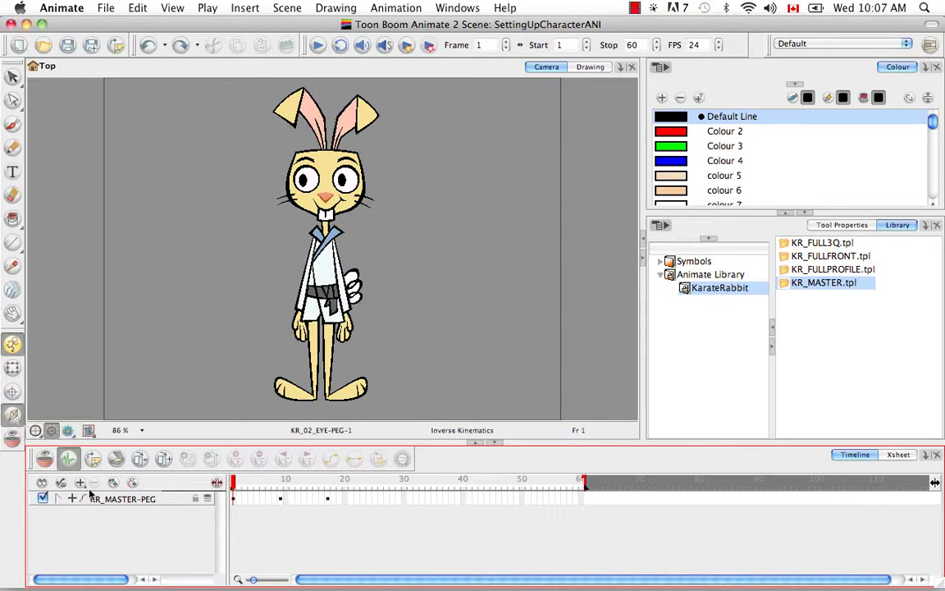
left_click(58, 499)
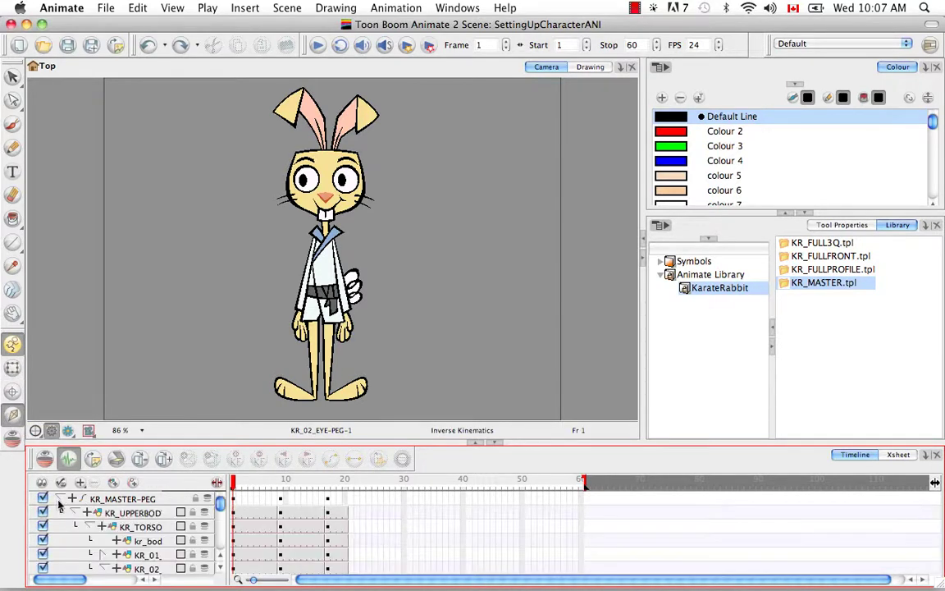
left_click(131, 512)
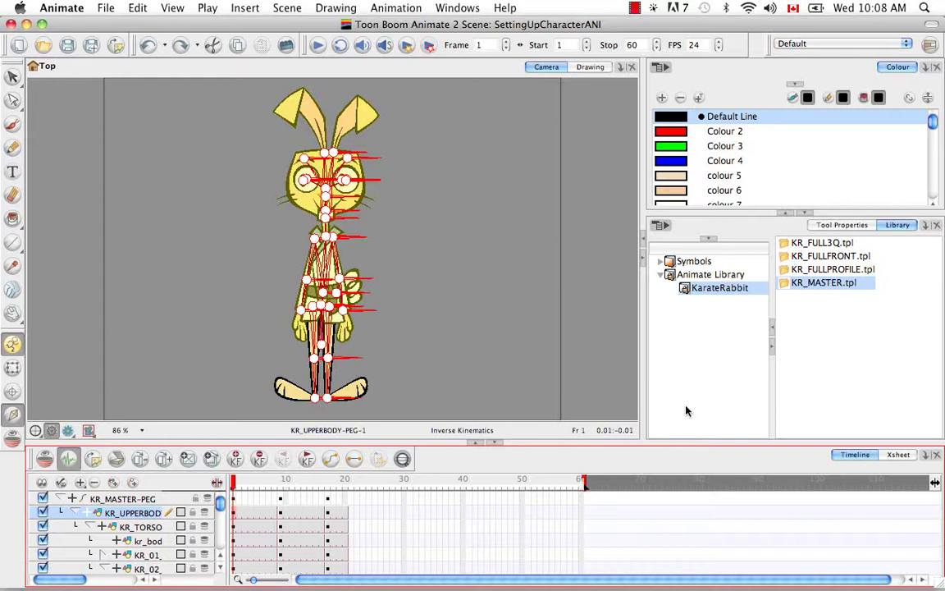
Show the full IK tool properties and change the upper-body peg's IK selection setting.
left_click(865, 229)
left_click(842, 225)
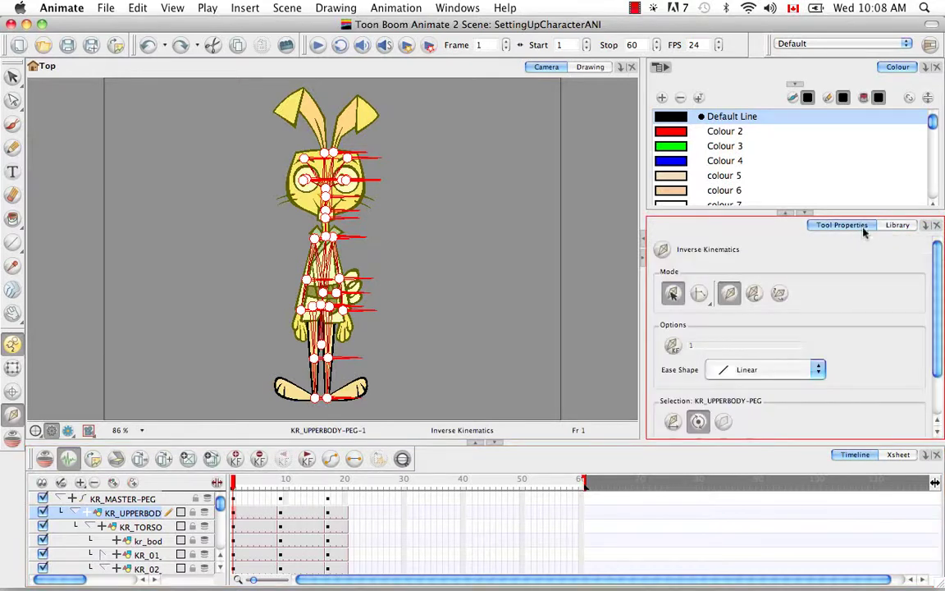
left_click(780, 213)
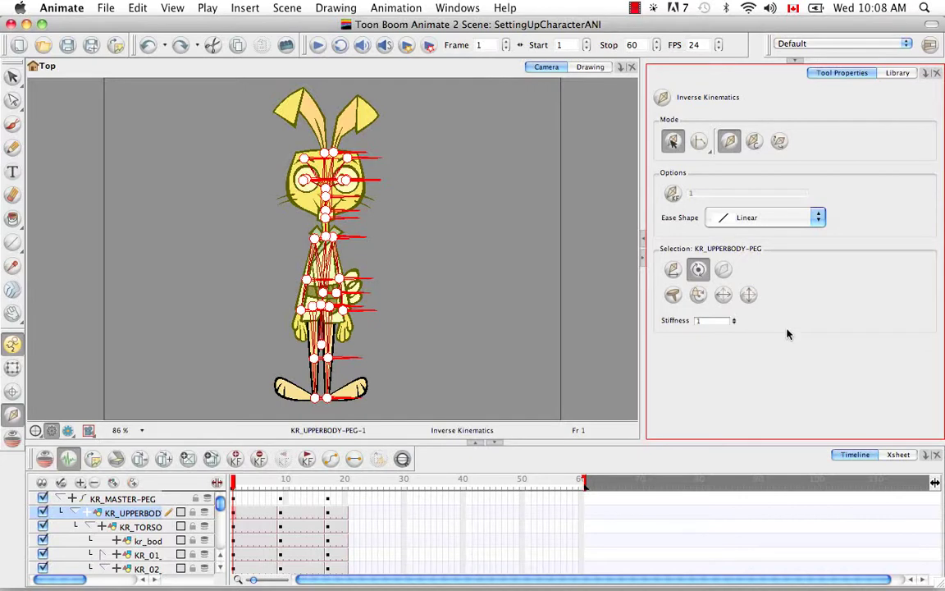
left_click(725, 270)
Zoom the Camera view to 300% and pan down to the rabbit's feet.
left_click(380, 408)
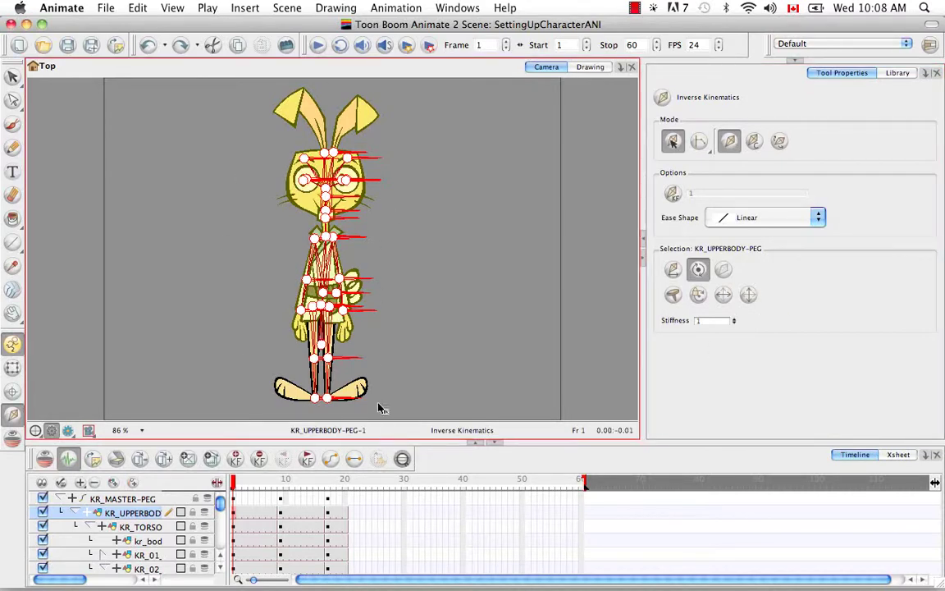
key("super+BackSpace")
key("super+equal")
key("super+equal")
key("super+equal")
key("super+equal")
key("space")
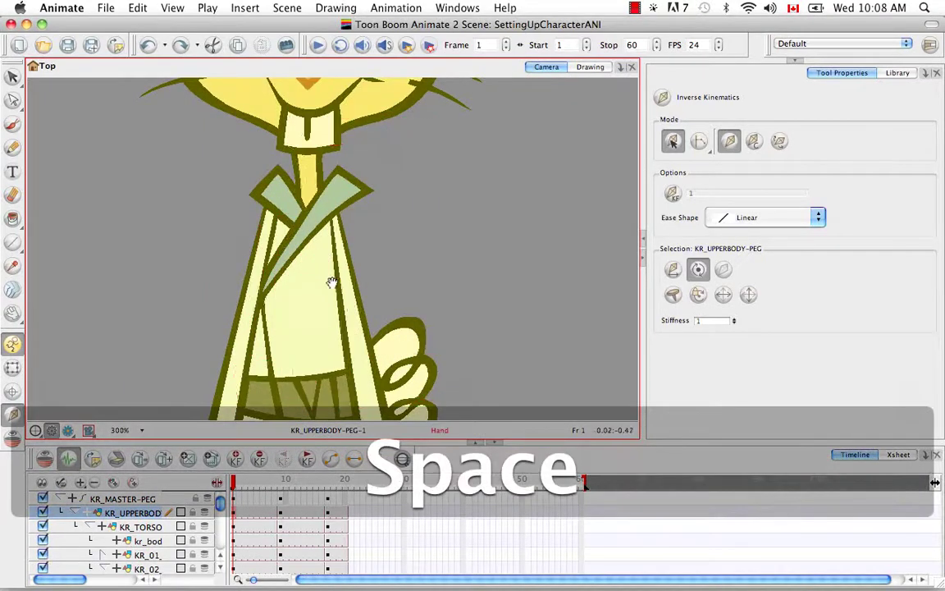
scroll(330, 282, "down", 10)
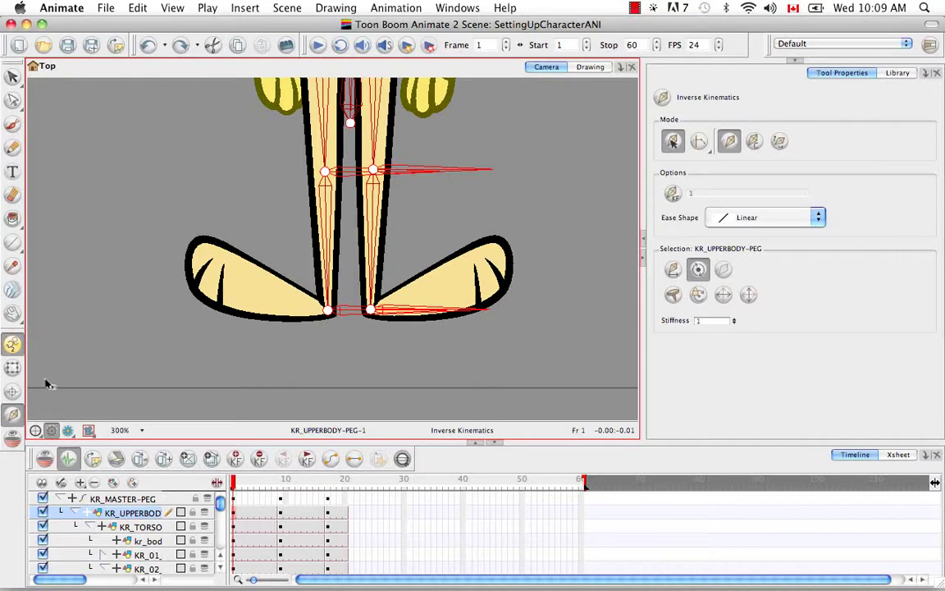
Select the left foot, widen the layer column, and trace kr_01_foot under KR_01_LOWERLEG-PEG.
left_click(13, 368)
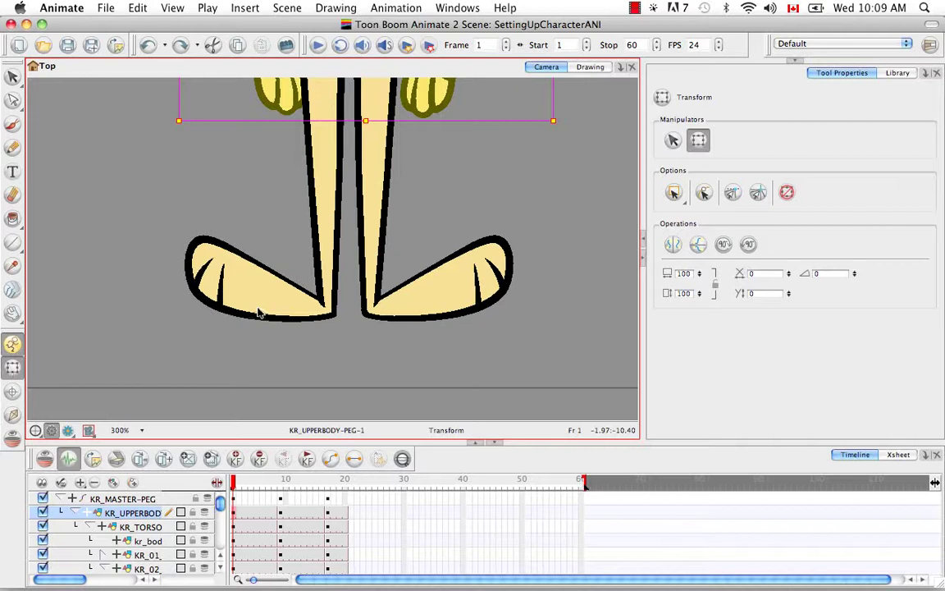
left_click(232, 271)
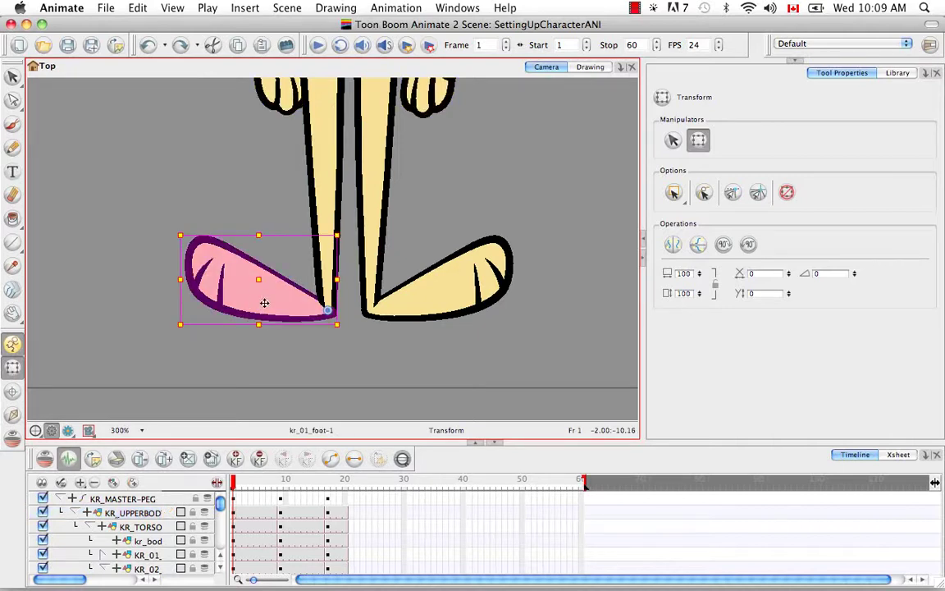
left_click(403, 460)
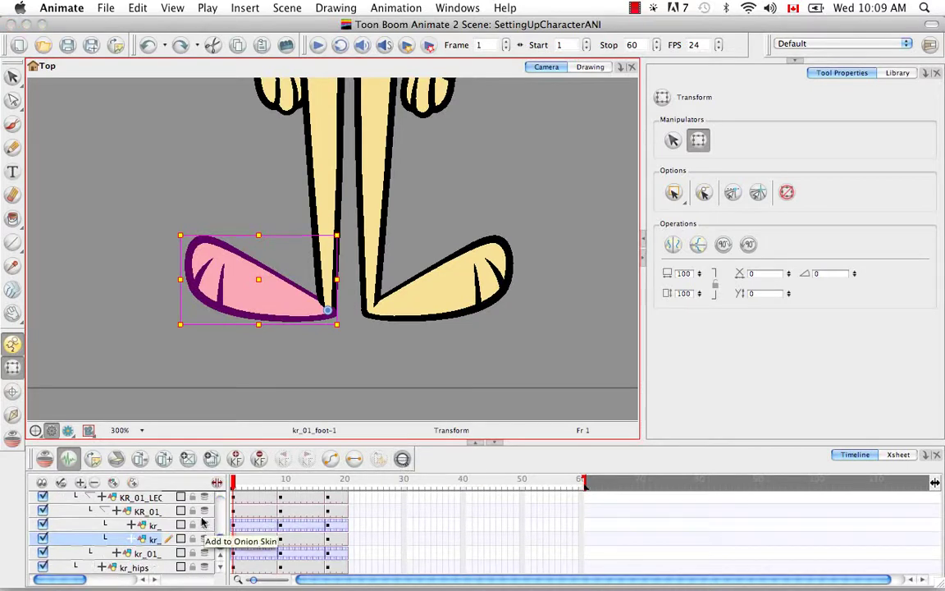
left_click_drag(226, 482, 293, 482)
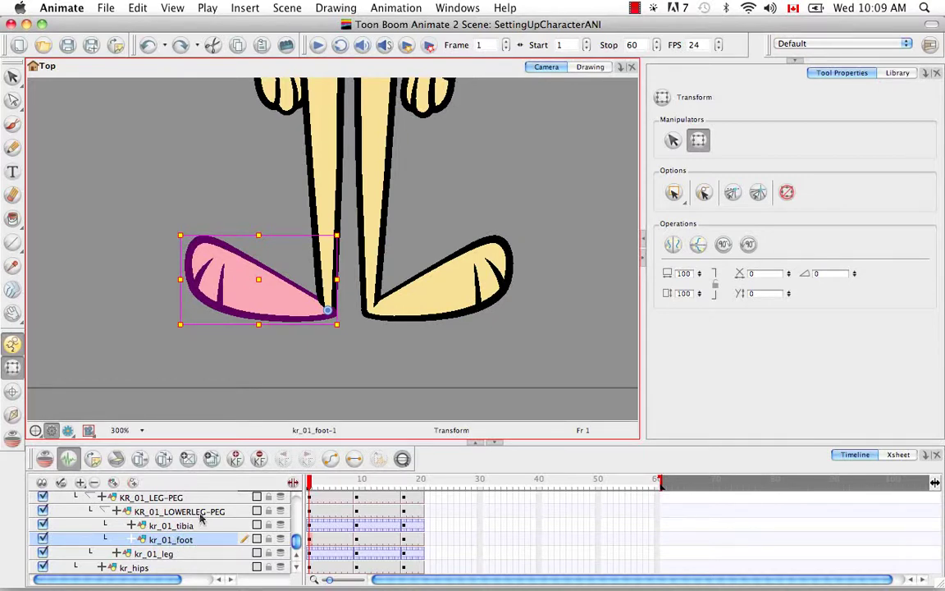
left_click(204, 511)
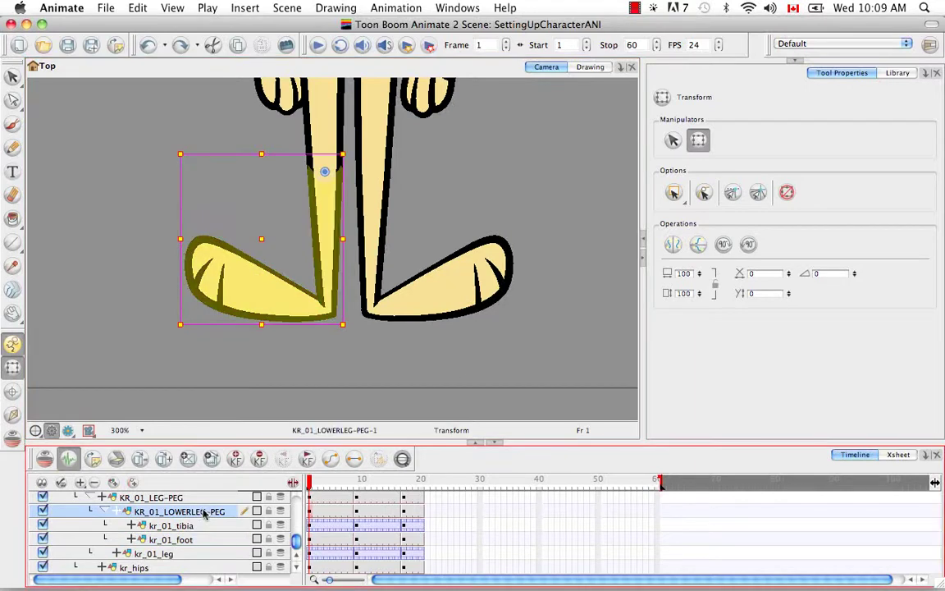
left_click(201, 540)
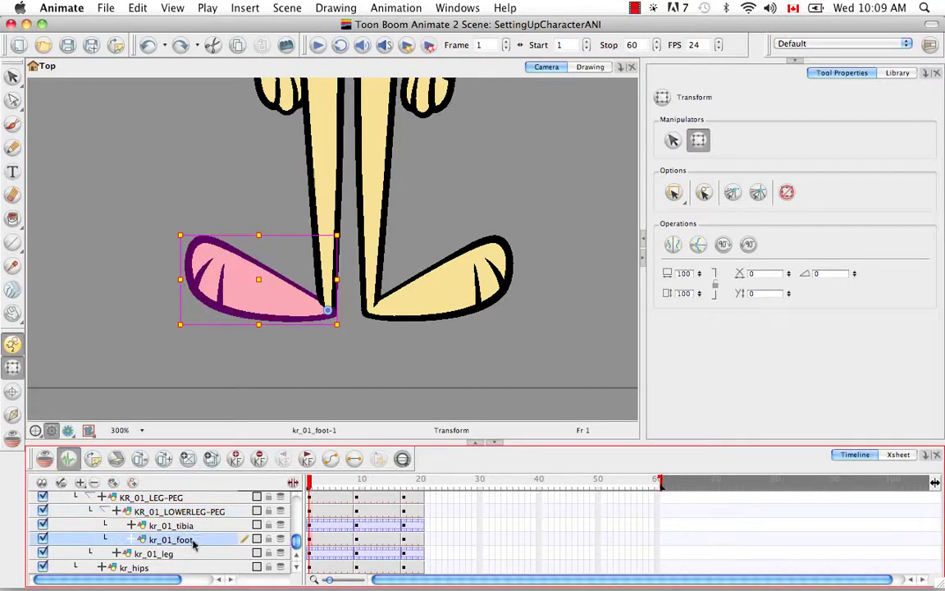
left_click(12, 414)
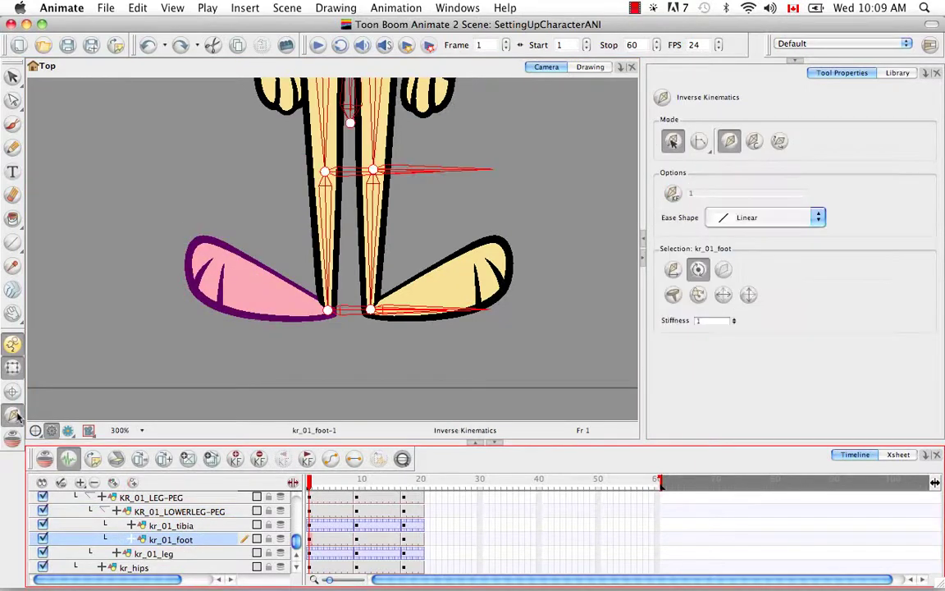
Select the kr_01_tibia layer and exclude it from IK.
left_click(197, 526)
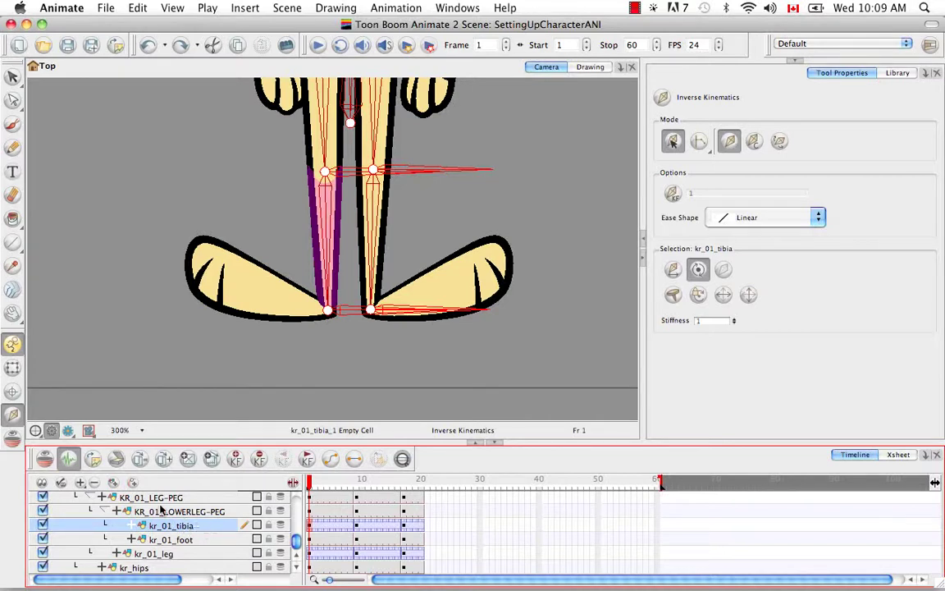
left_click(209, 512)
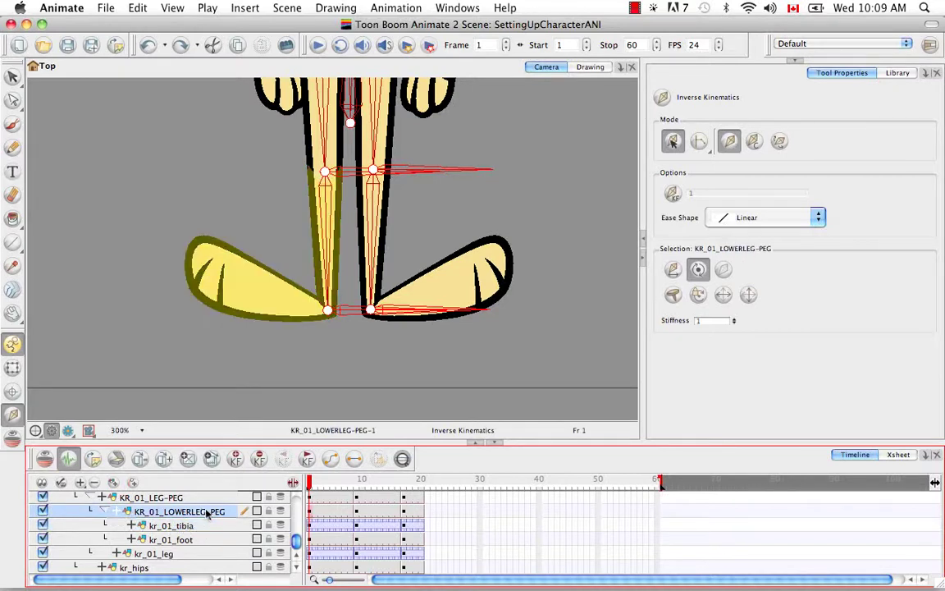
left_click(206, 527)
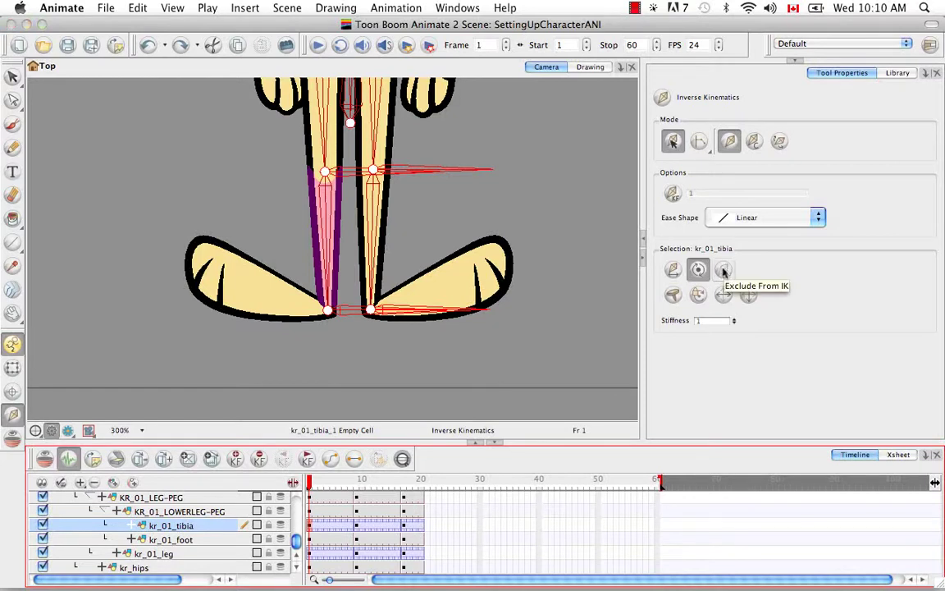
left_click(724, 269)
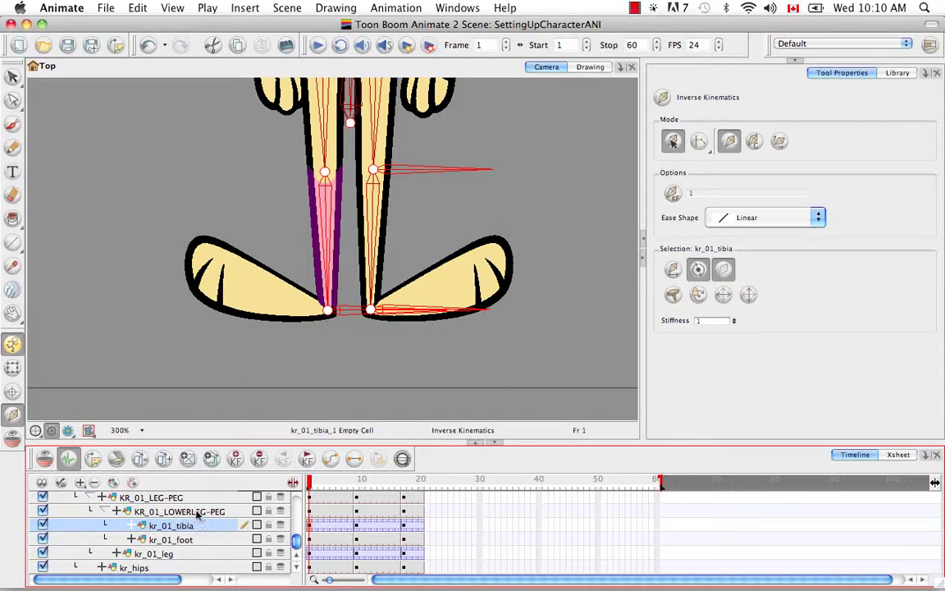
Move up to KR_01_LEG-PEG and exclude the kr_01_leg drawing from IK.
key("b")
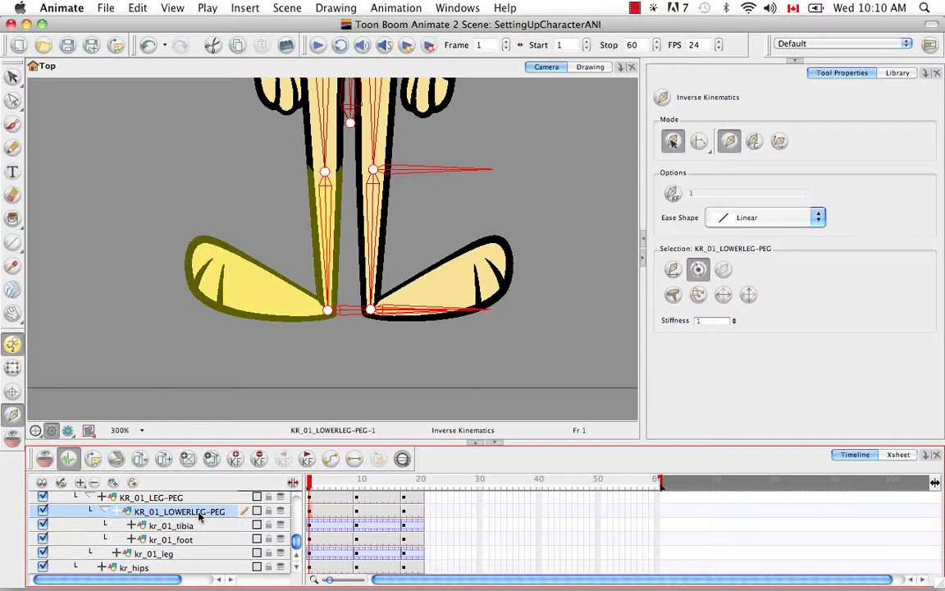
key("b")
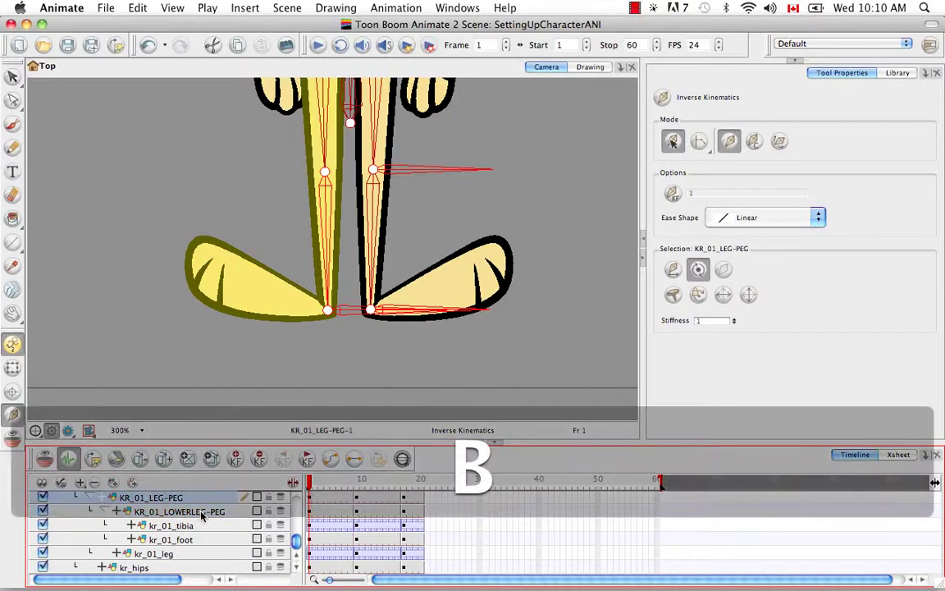
key("space")
left_click_drag(445, 211, 447, 279)
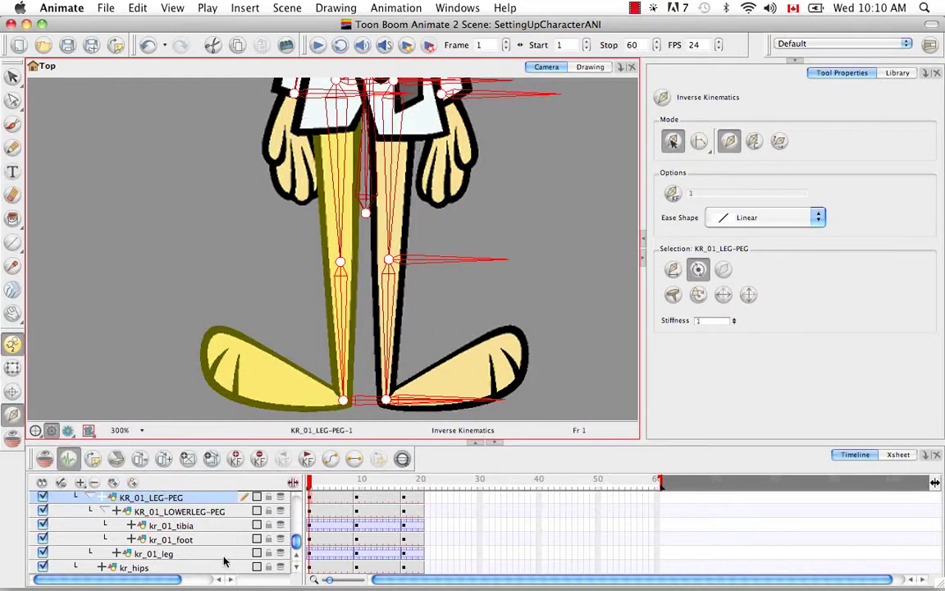
left_click(156, 554)
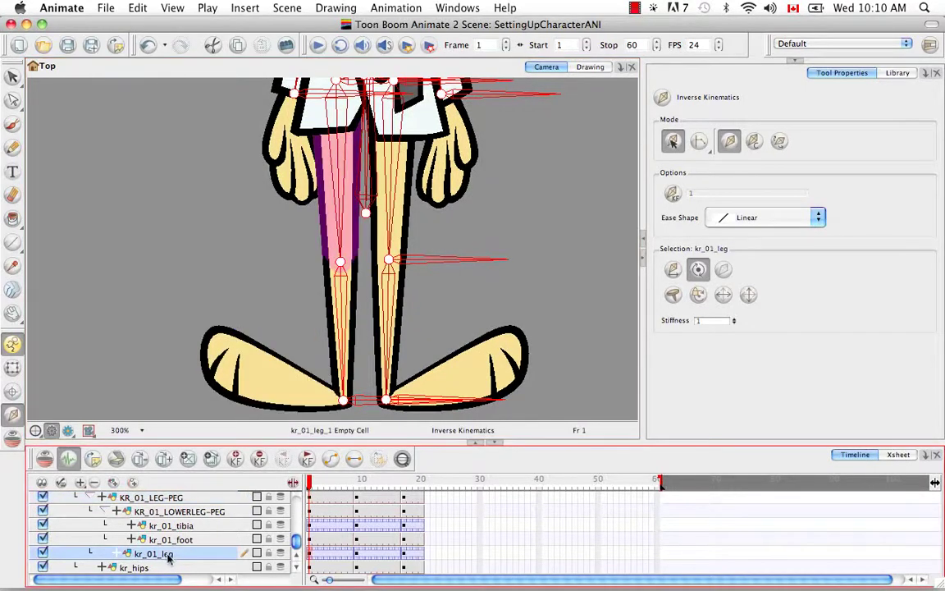
left_click(188, 498)
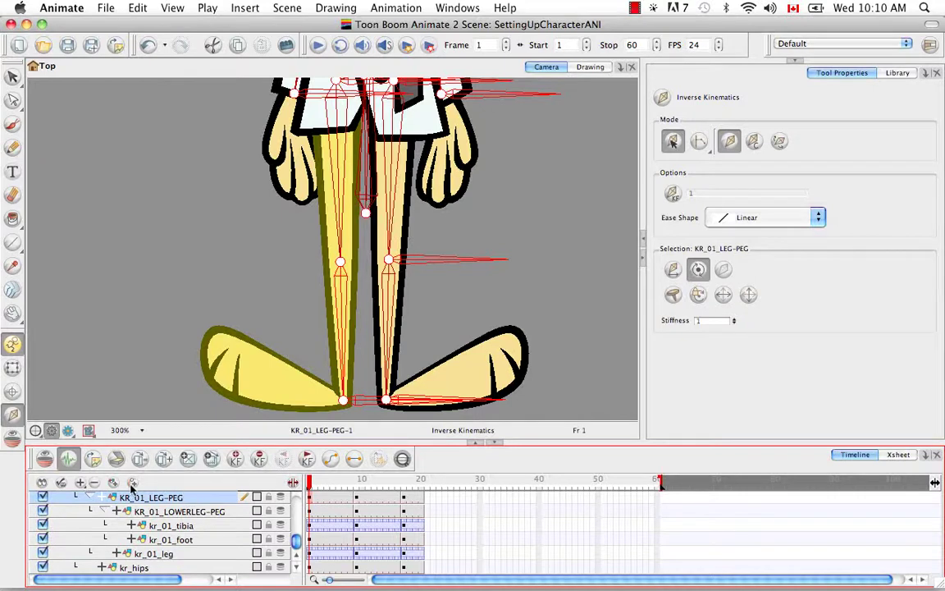
left_click(132, 555)
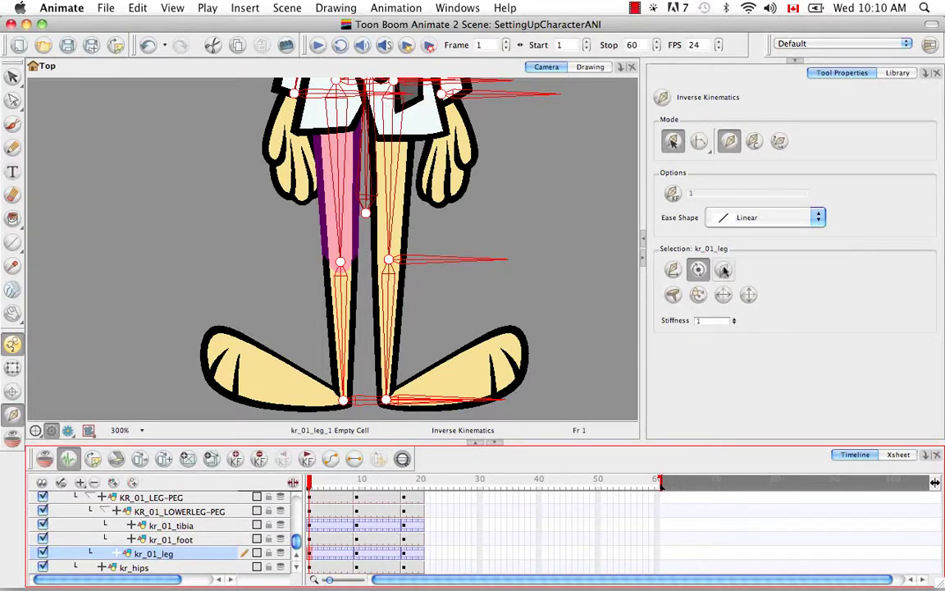
left_click(725, 272)
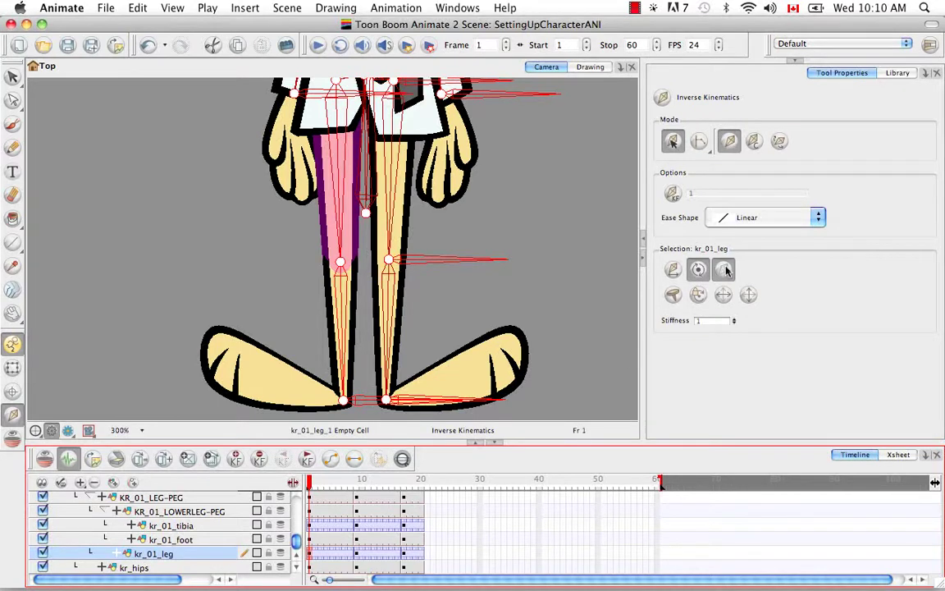
Reselect KR_01_LEG-PEG and pan the view up to the rabbit's face.
left_click(164, 498)
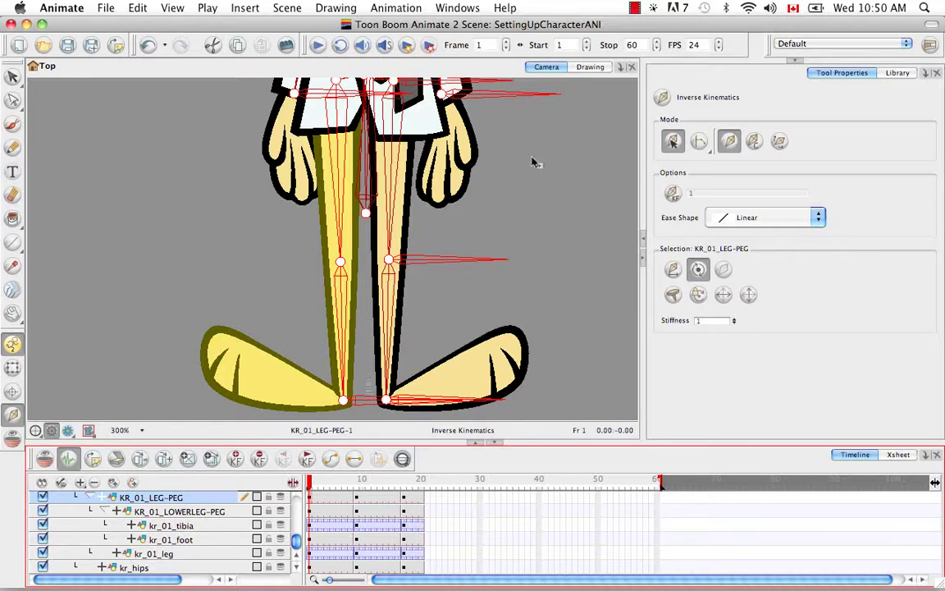
key("space")
left_click_drag(532, 161, 431, 299)
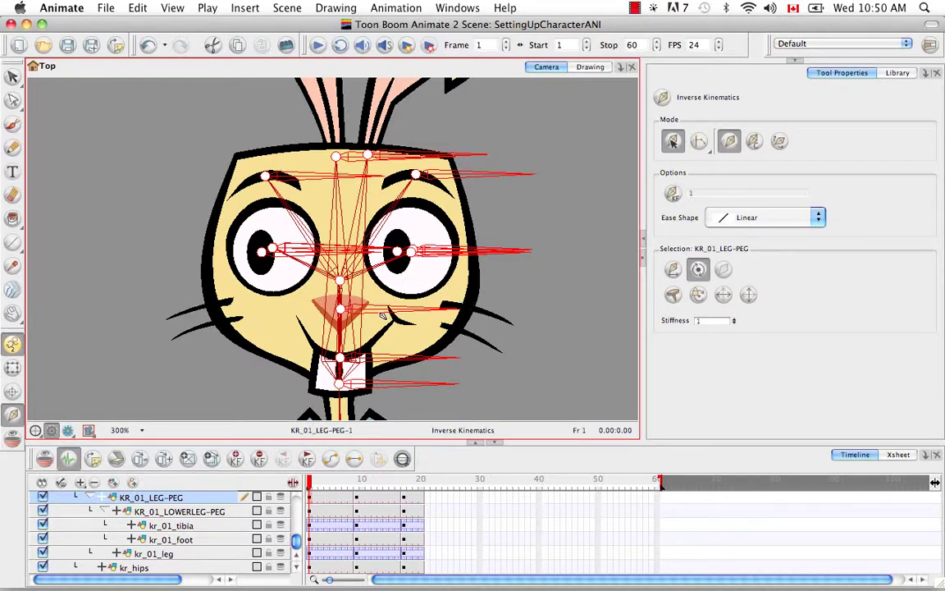
Locate the left eyebrow's kr_01_eyebrow layer under KR_01_EYE-PEG and exclude it from IK.
left_click(12, 367)
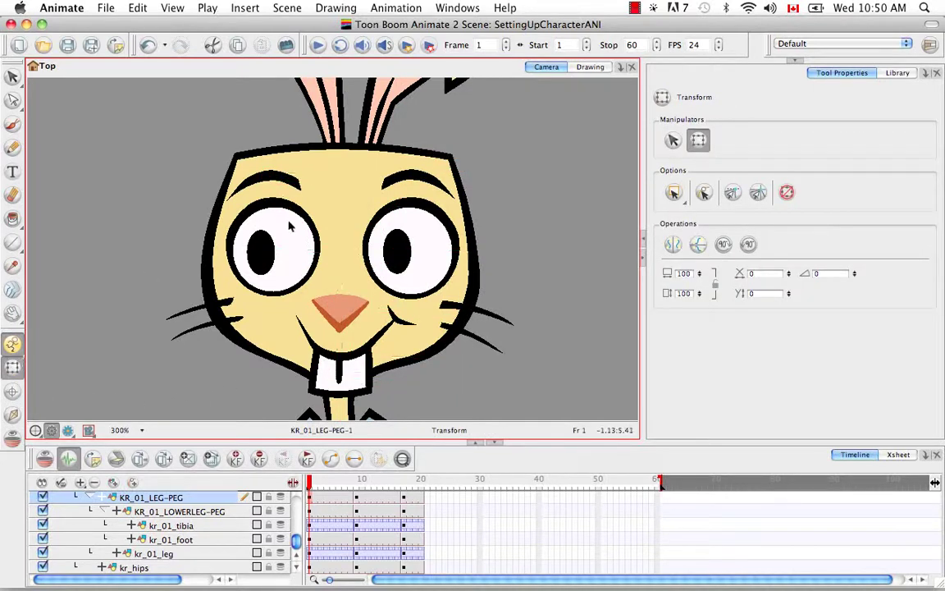
left_click(287, 181)
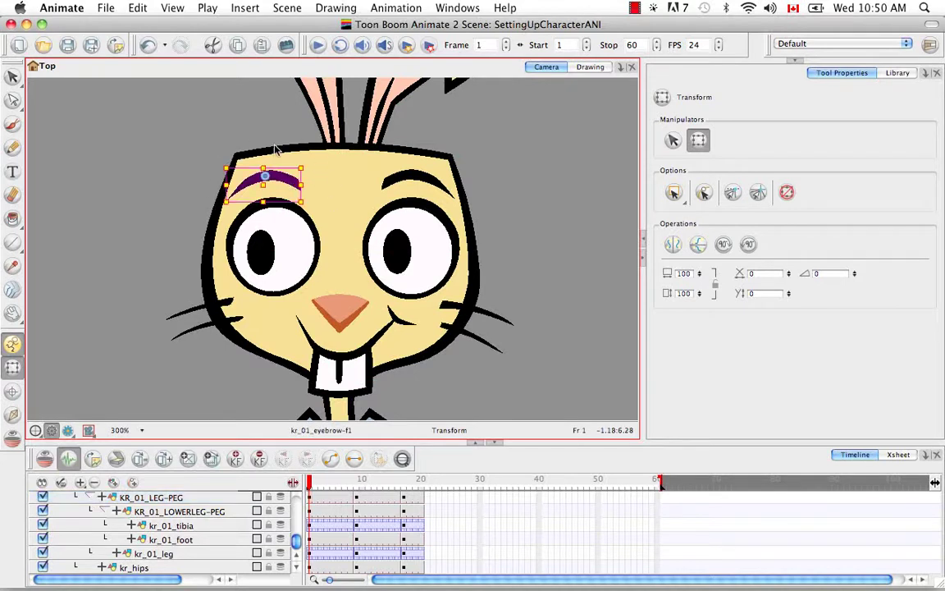
left_click(402, 459)
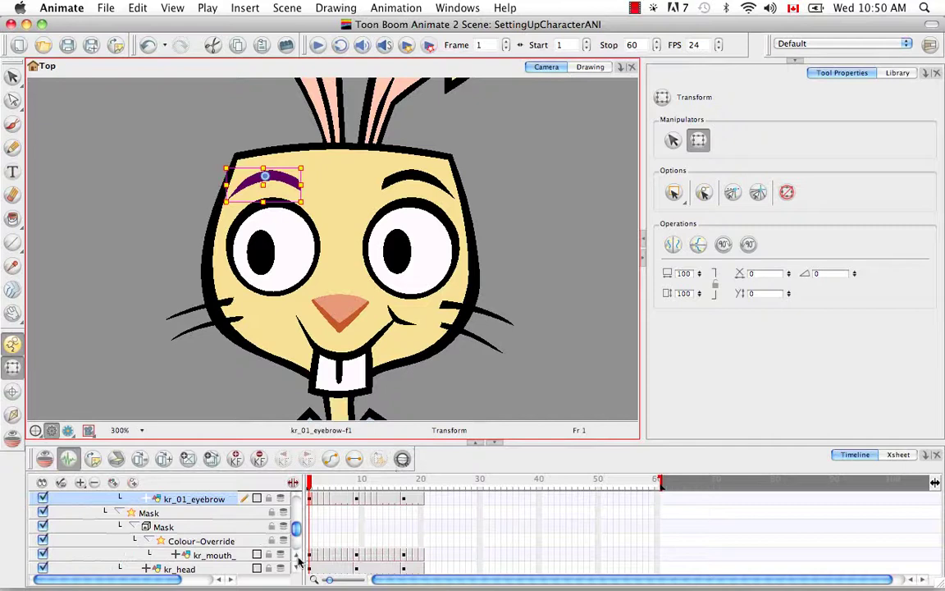
scroll(299, 561, "up", 3)
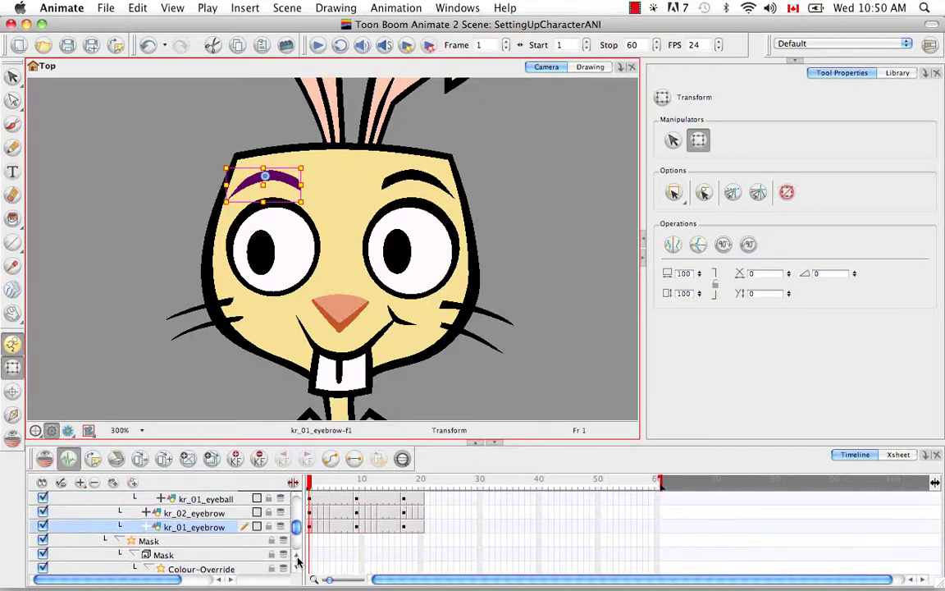
left_click(12, 416)
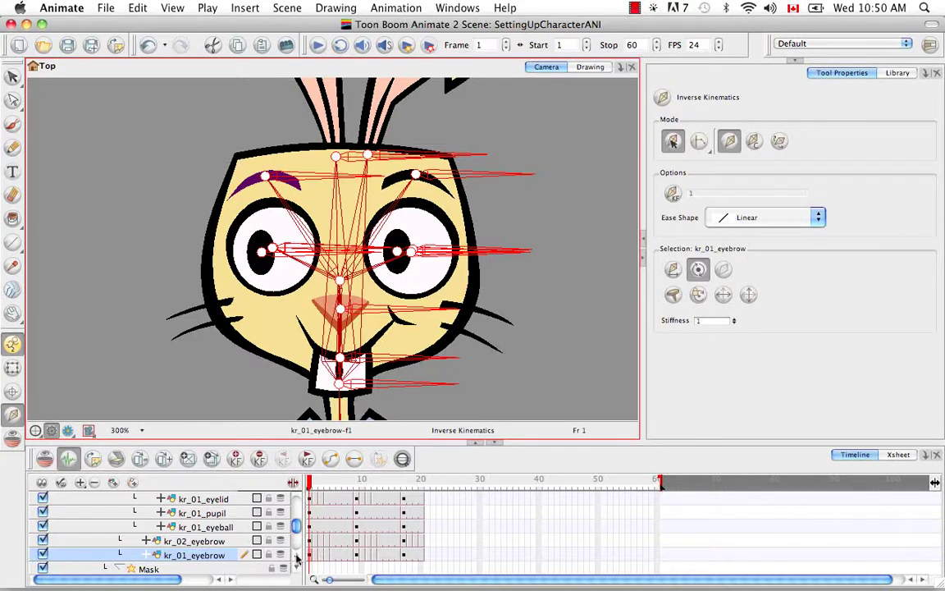
scroll(297, 560, "up", 3)
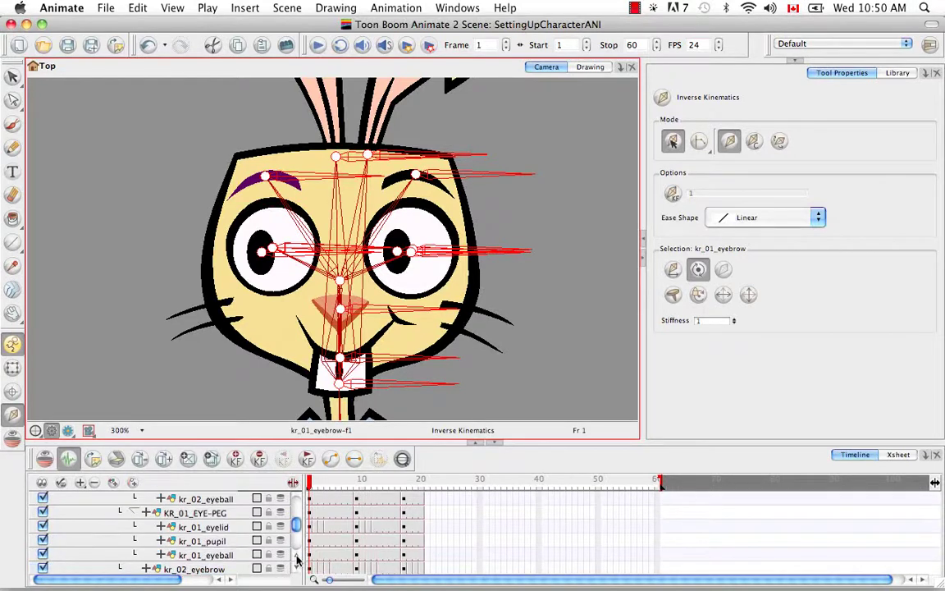
scroll(297, 556, "up", 4)
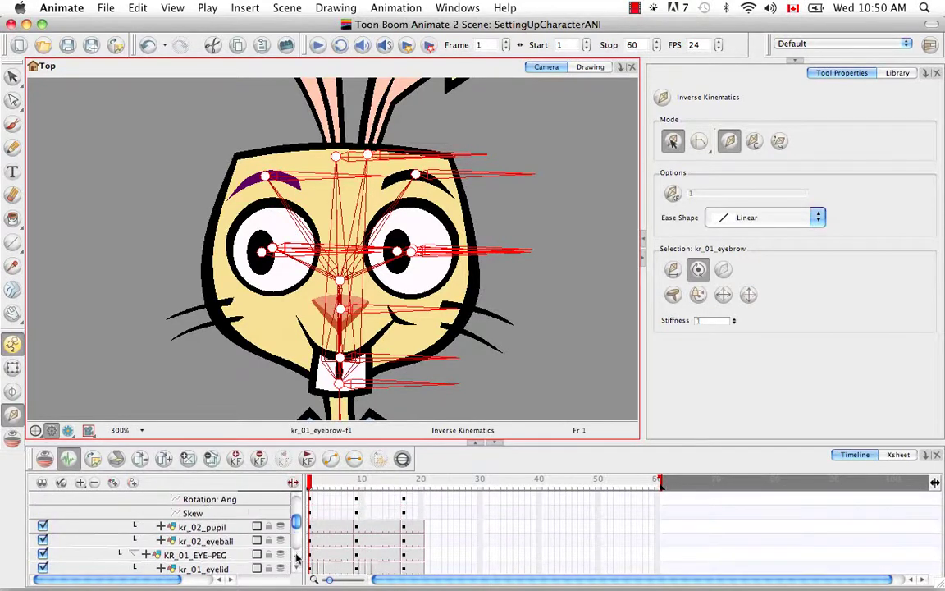
scroll(298, 570, "down", 2)
scroll(299, 572, "down", 4)
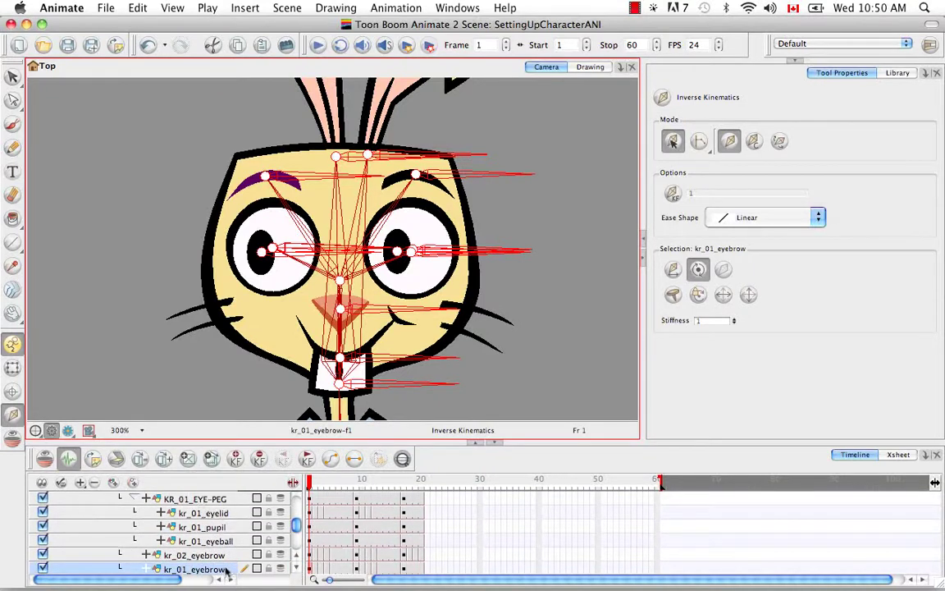
left_click(134, 499)
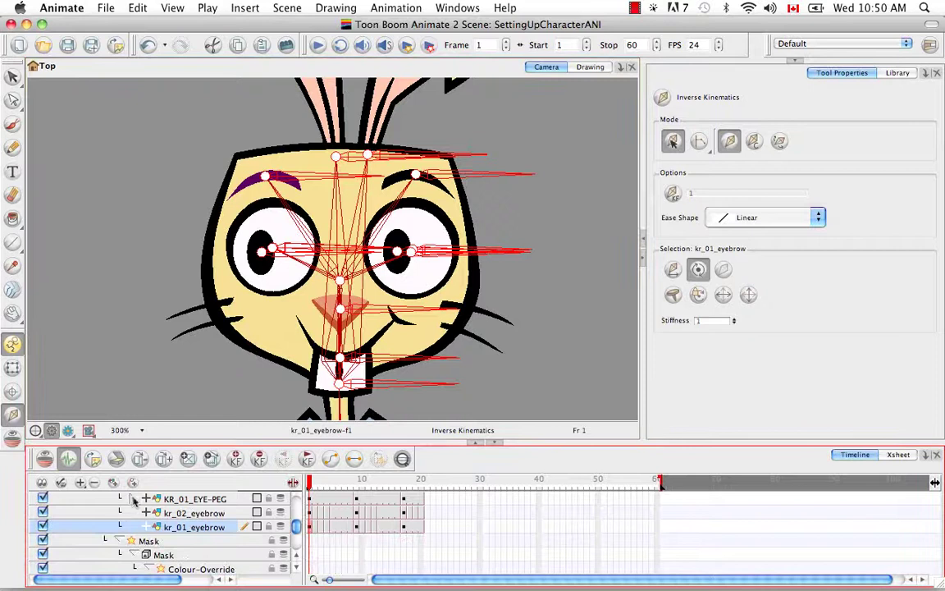
left_click(135, 499)
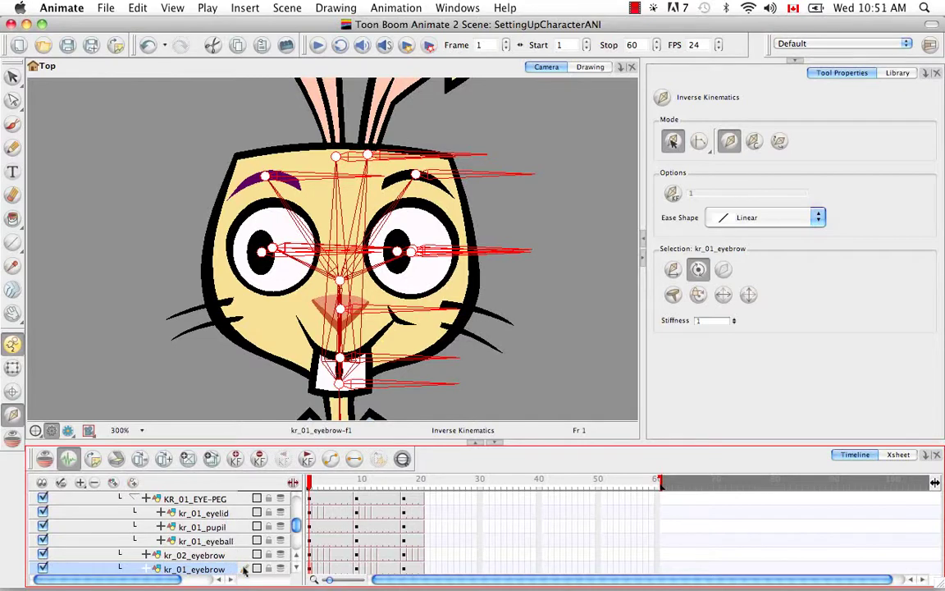
left_click(723, 271)
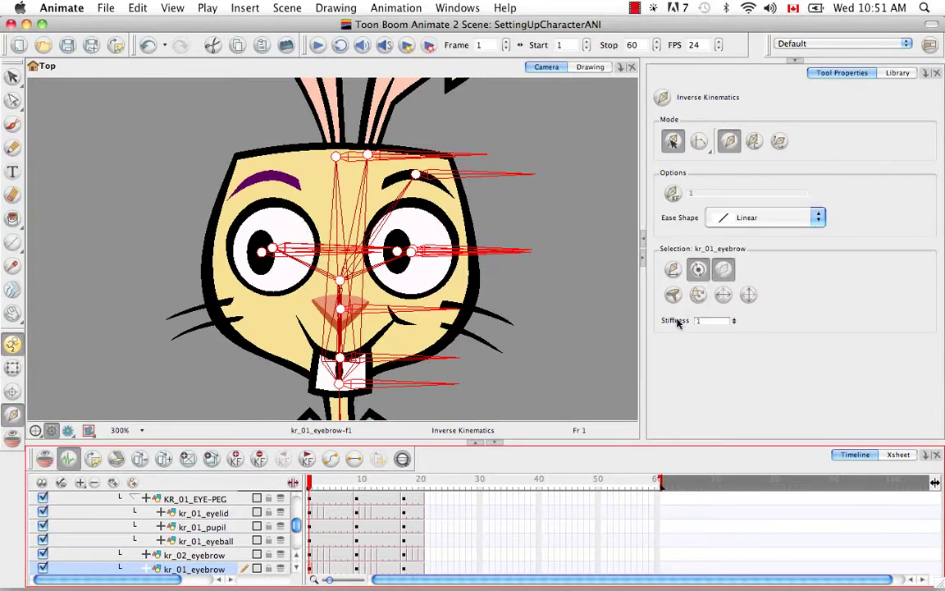
Exclude kr_02_eyebrow, kr_01_pupil and the KR_01_EYE-PEG from IK.
key("b")
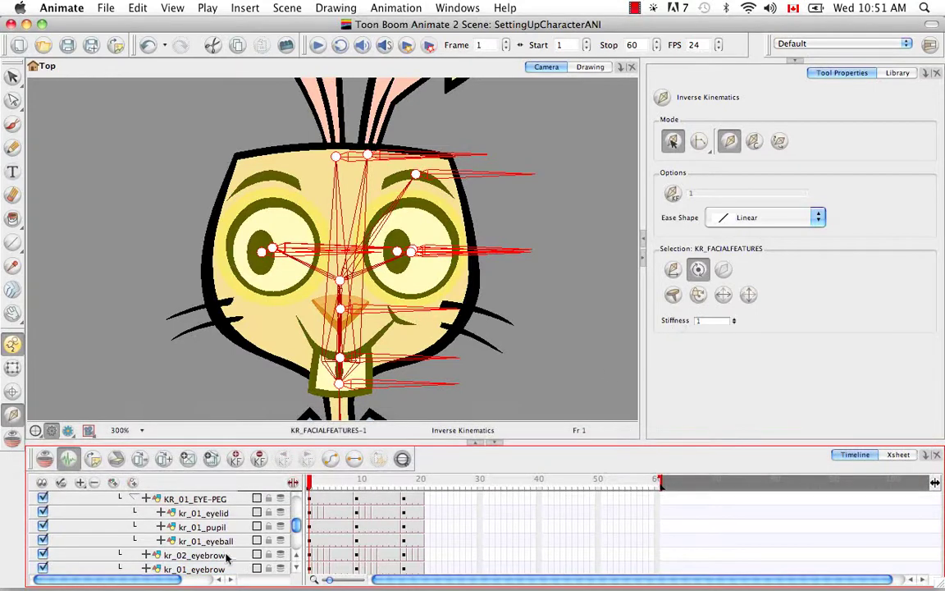
left_click(228, 557)
left_click(724, 270)
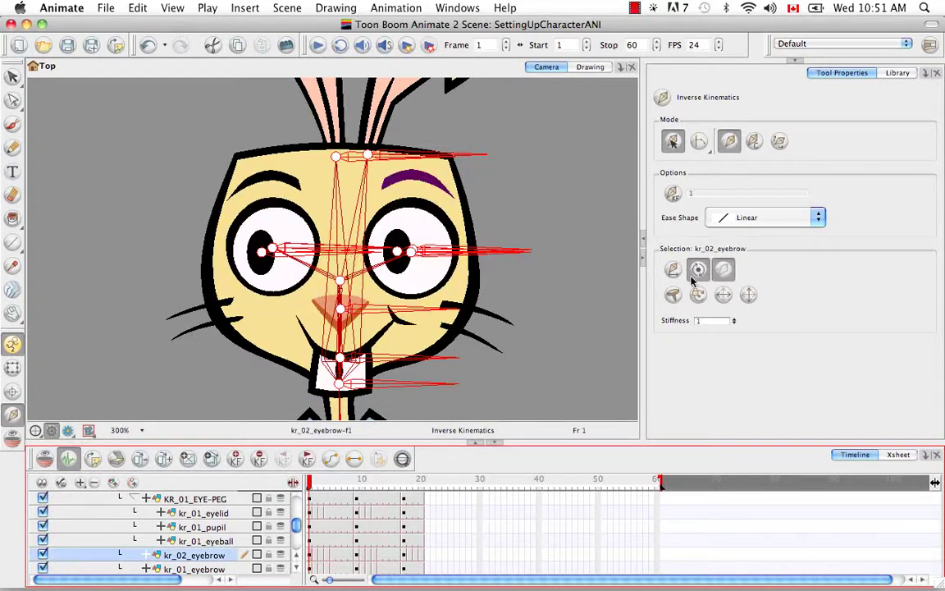
left_click(219, 540)
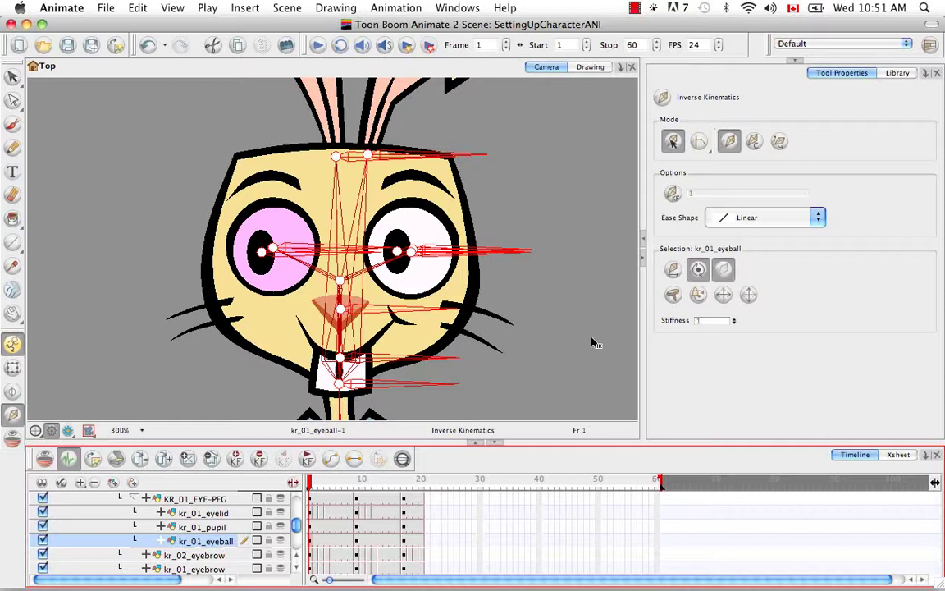
left_click(197, 526)
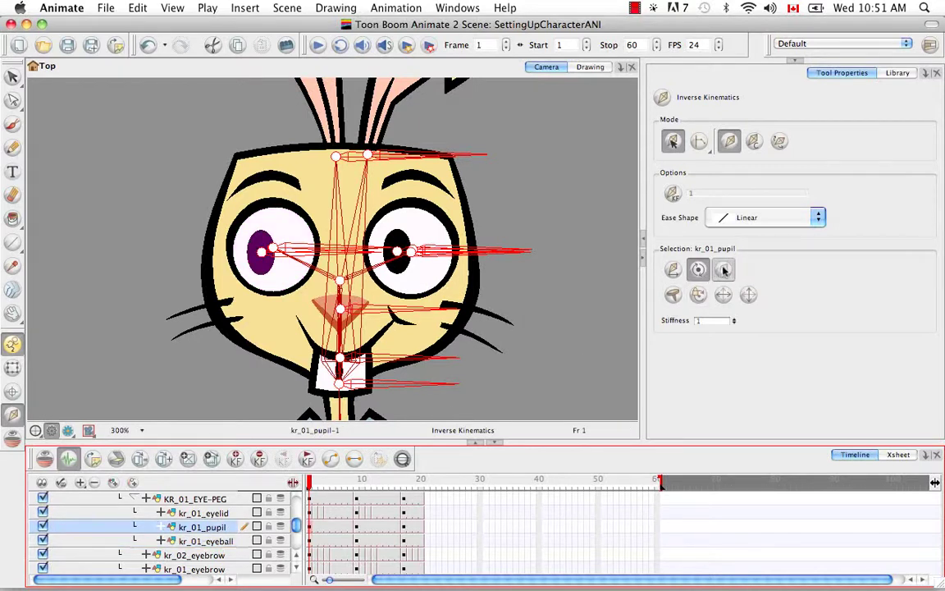
left_click(724, 271)
left_click(204, 513)
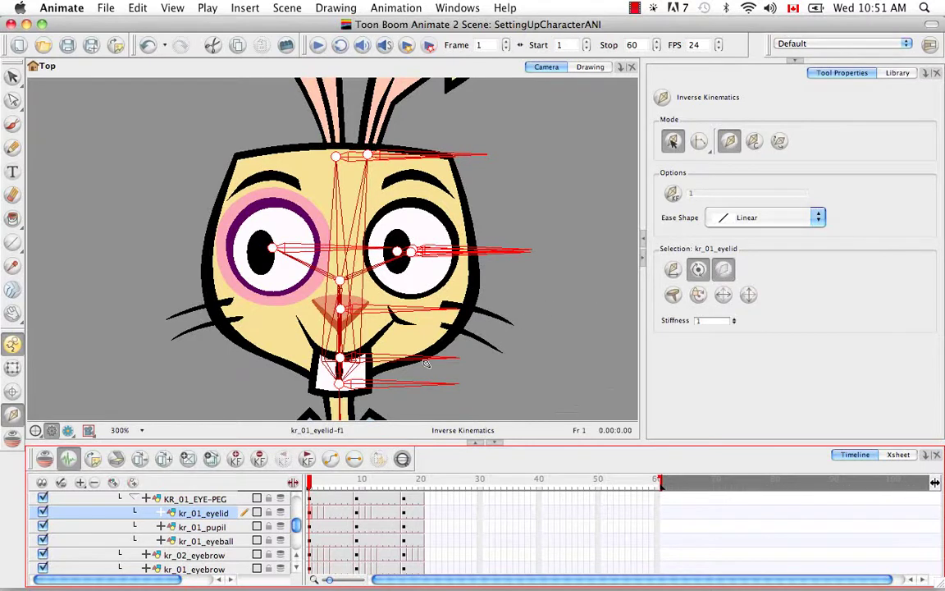
left_click(195, 498)
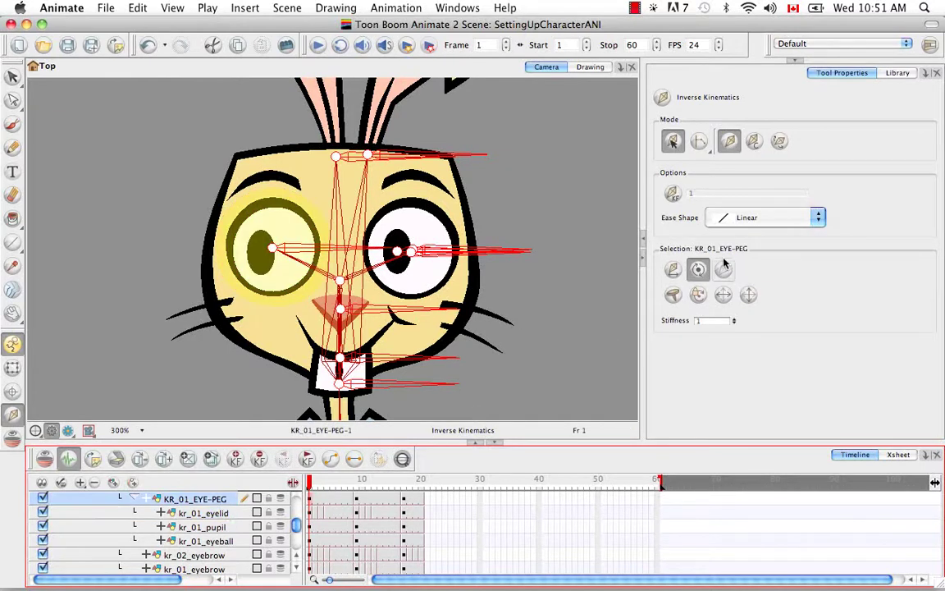
left_click(722, 268)
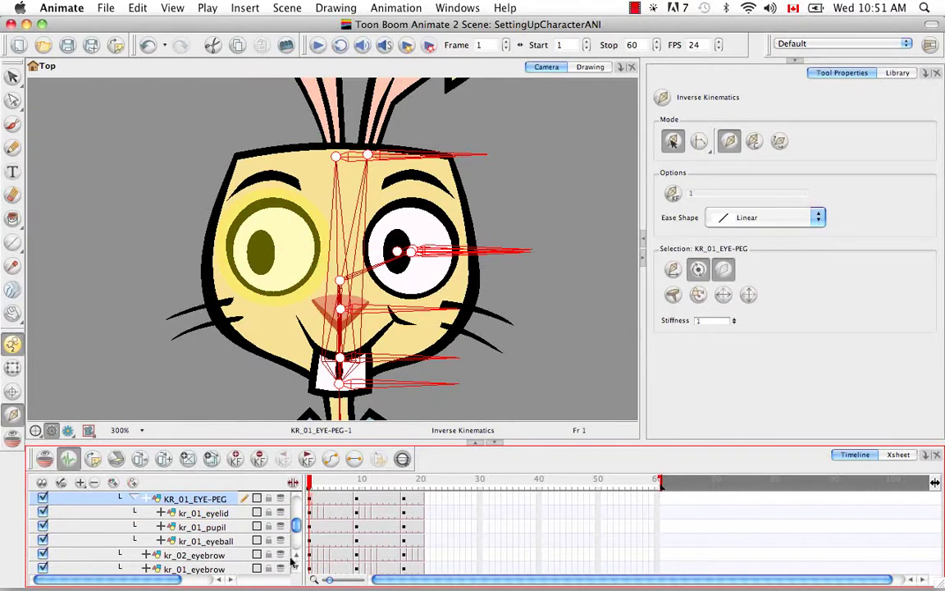
Exclude kr_02_eyeball from IK, then select the second pupil, eyelid and KR_02_EYE-PEG.
scroll(291, 560, "up", 5)
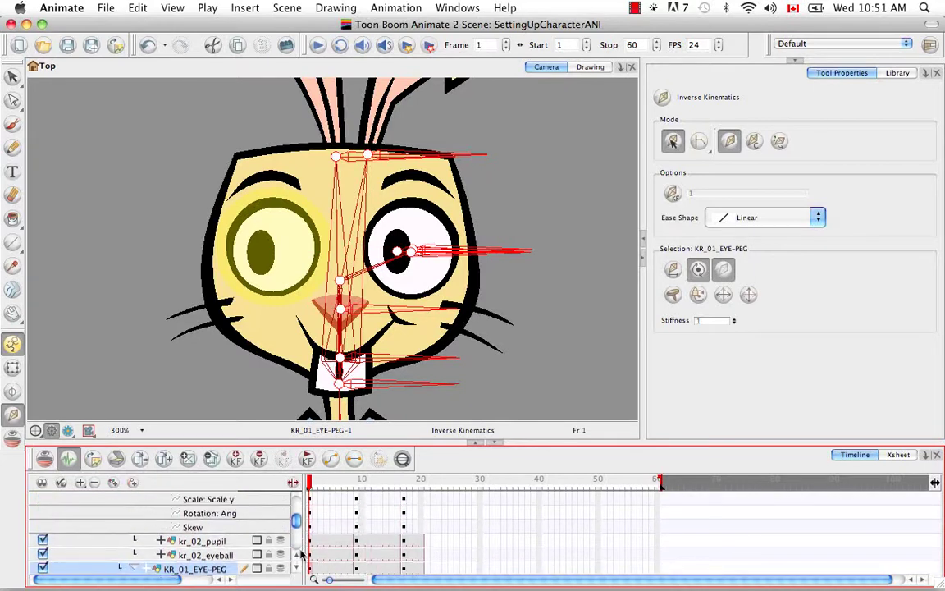
scroll(297, 557, "up", 5)
left_click(162, 512)
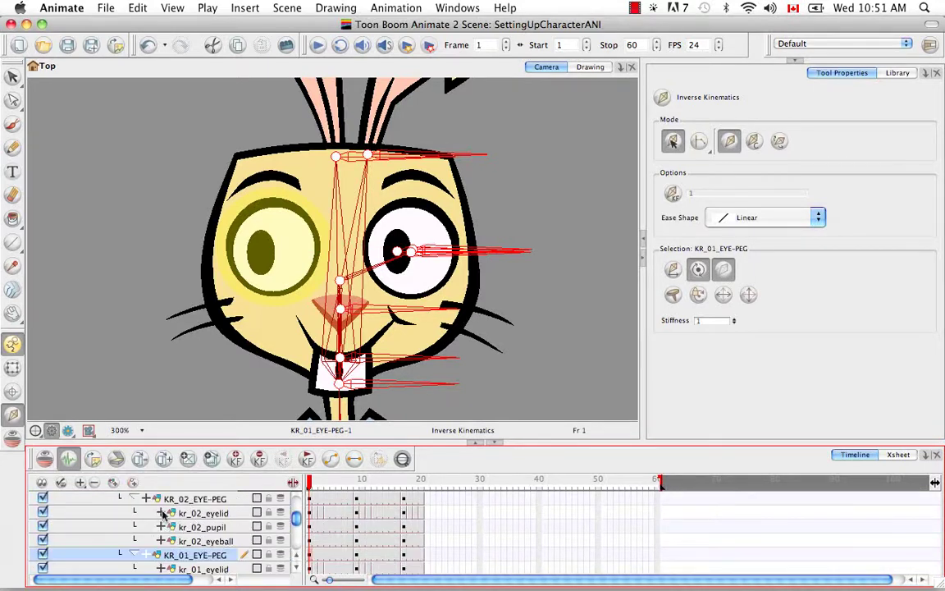
left_click(223, 542)
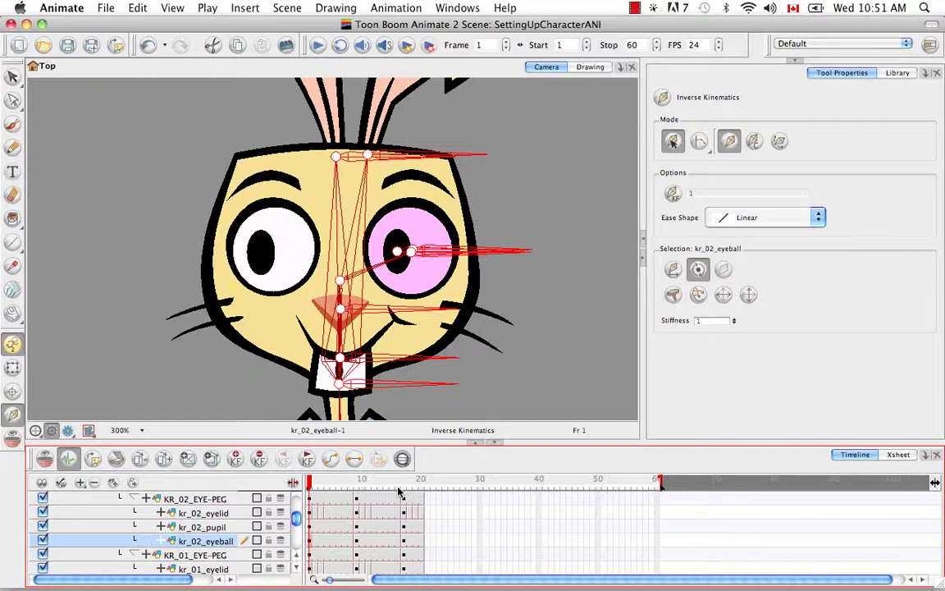
left_click(723, 269)
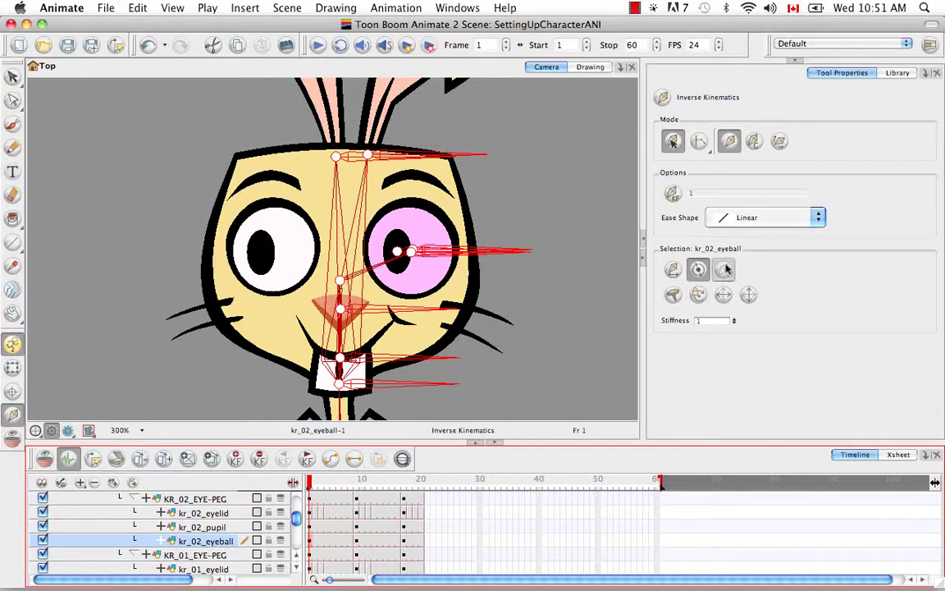
left_click(207, 529)
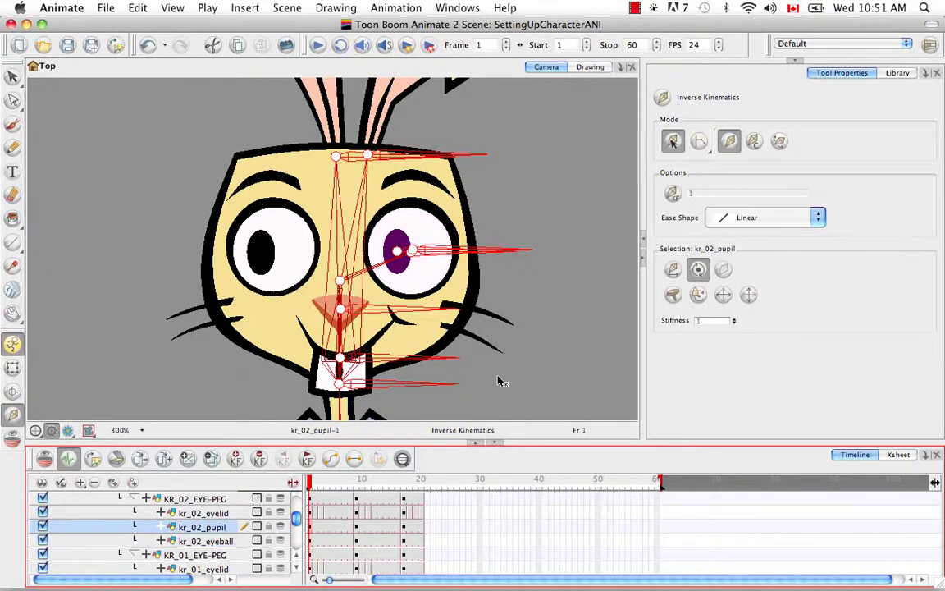
left_click(237, 514)
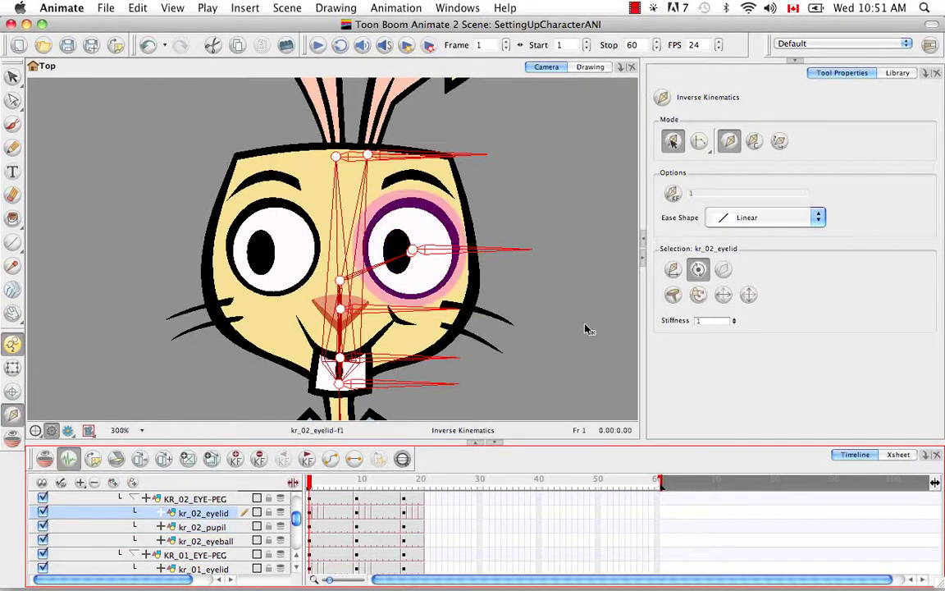
left_click(214, 499)
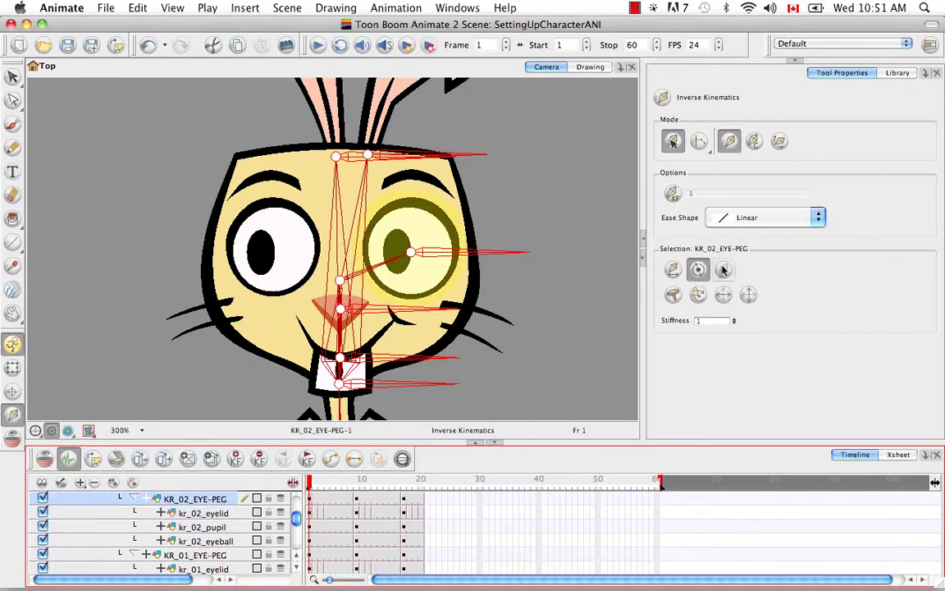
Exclude the kr_nose and kr_mouth layers from the IK chain with the third Selection button.
scroll(297, 558, "up", 1)
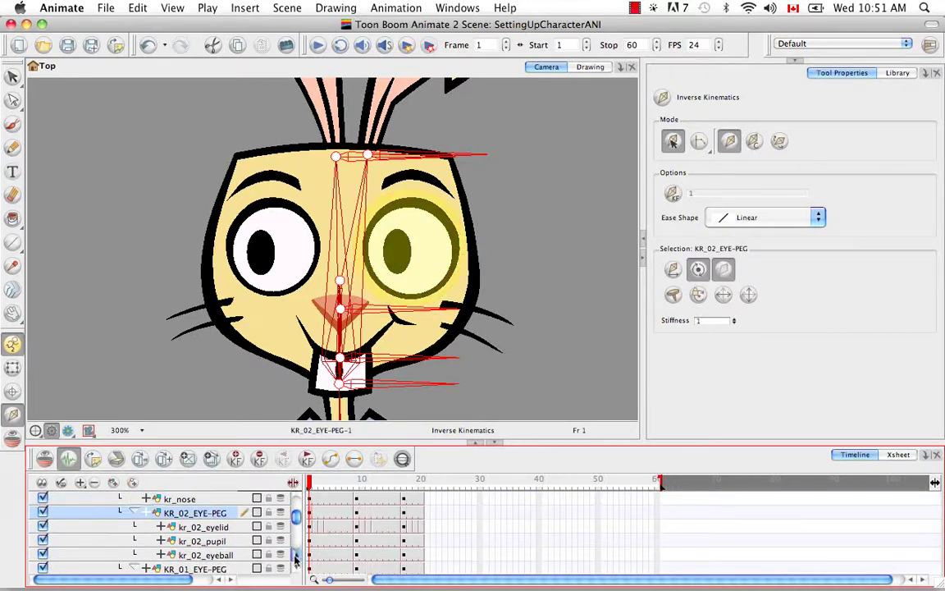
scroll(297, 558, "up", 2)
left_click(206, 527)
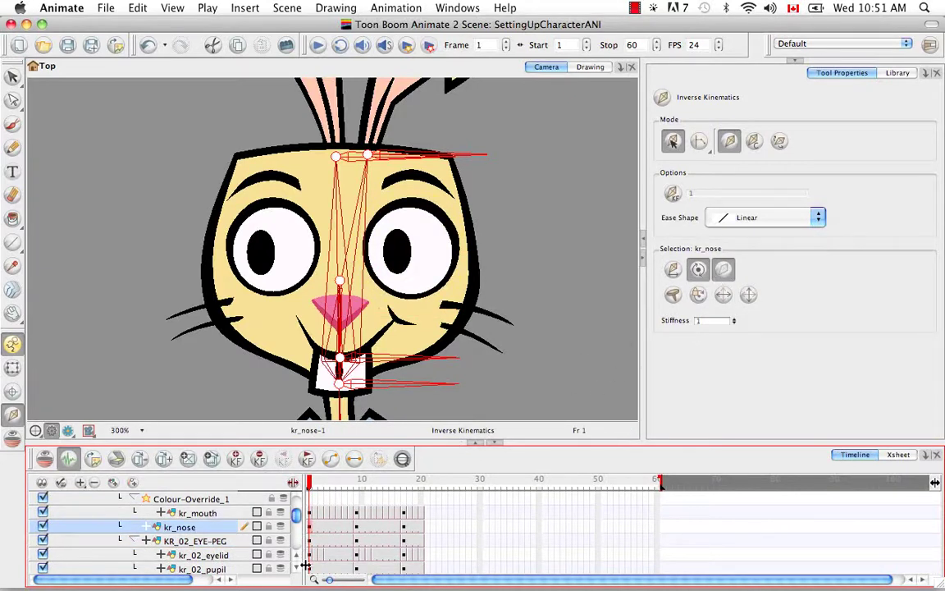
left_click(197, 513)
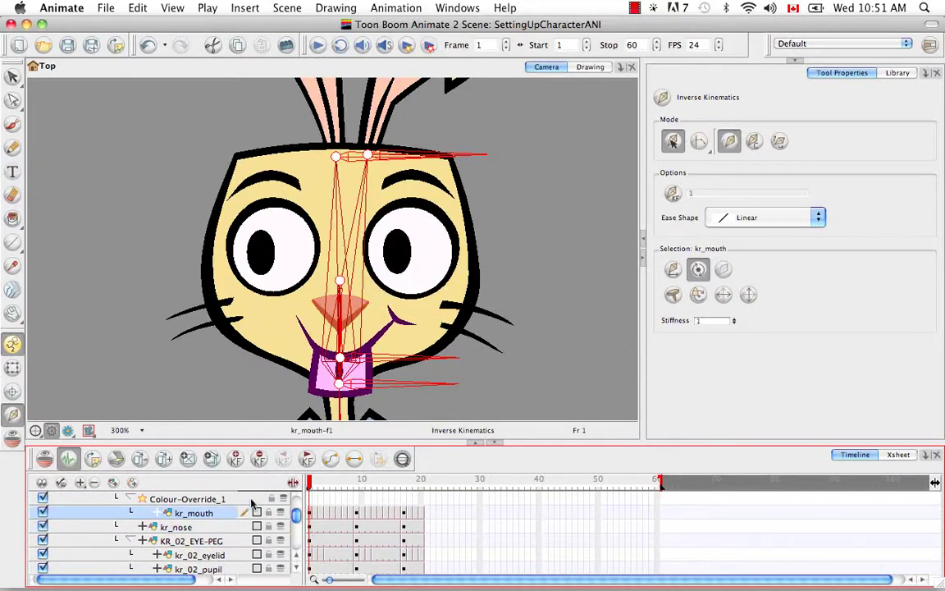
left_click(720, 272)
Scroll up the timeline and select the KR_FACIALFEATURES peg.
scroll(297, 558, "up", 2)
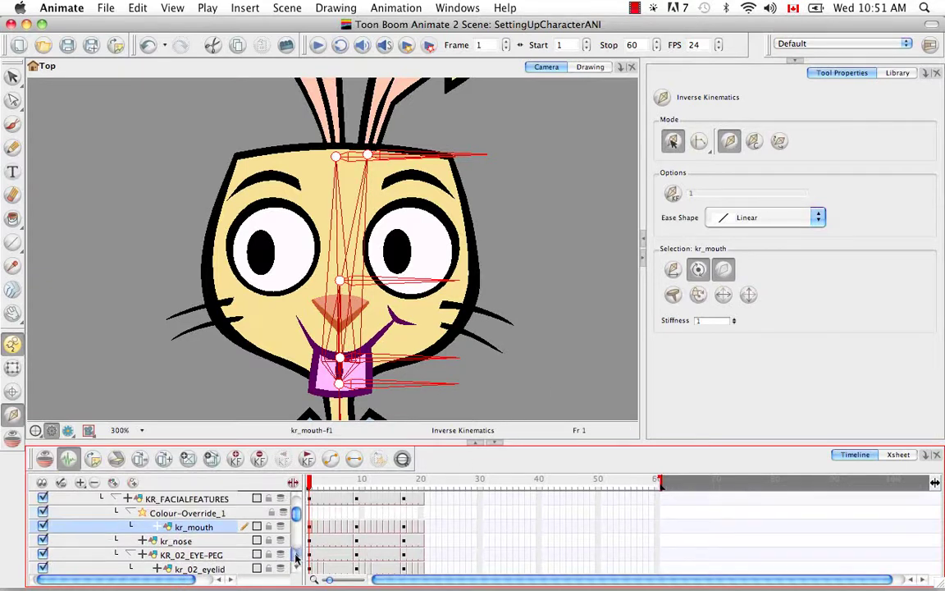
scroll(297, 557, "up", 1)
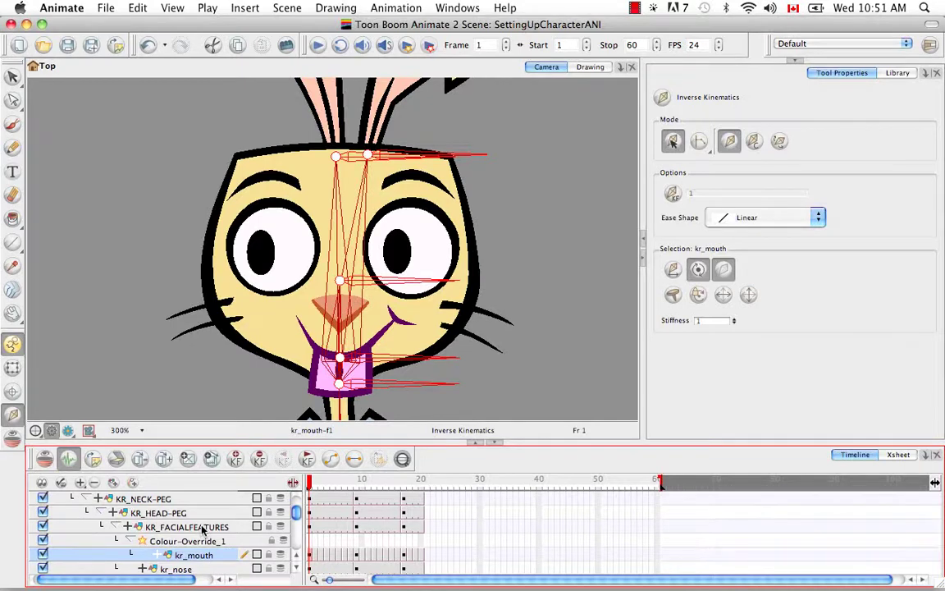
left_click(202, 528)
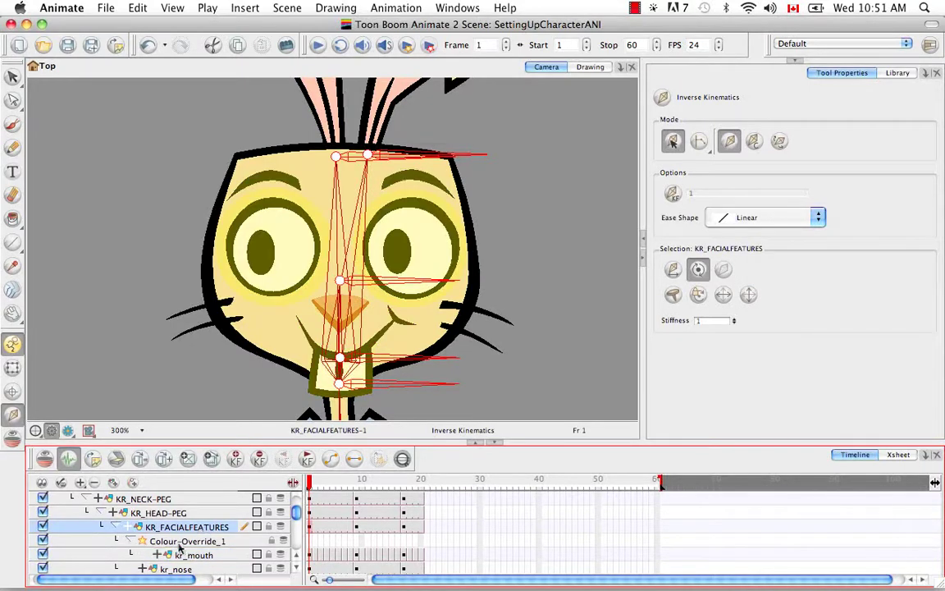
left_click(182, 541)
left_click(184, 528)
Apply the third IK Selection button to KR_FACIALFEATURES, then to kr_mouth_1 lower in the timeline.
left_click(723, 270)
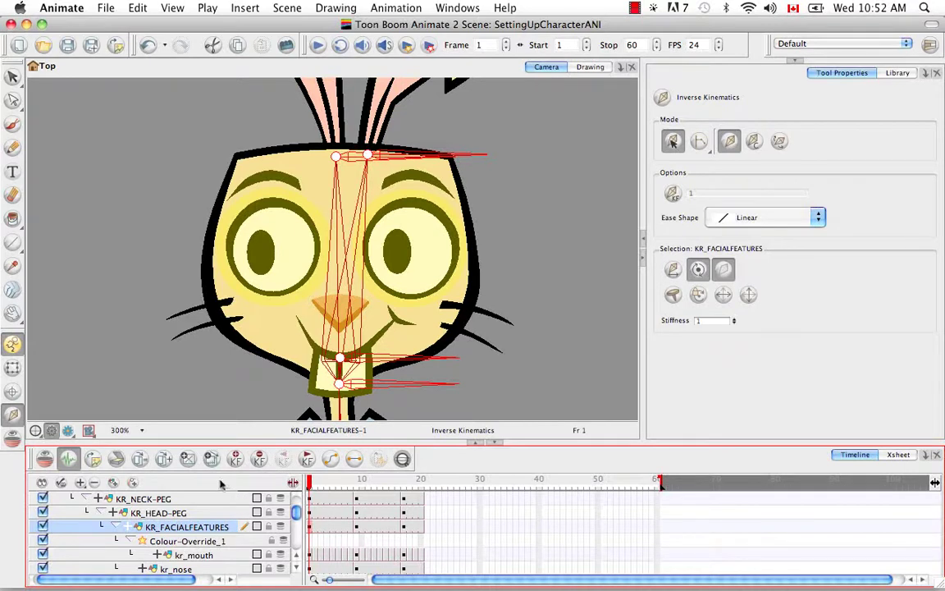
scroll(299, 568, "down", 5)
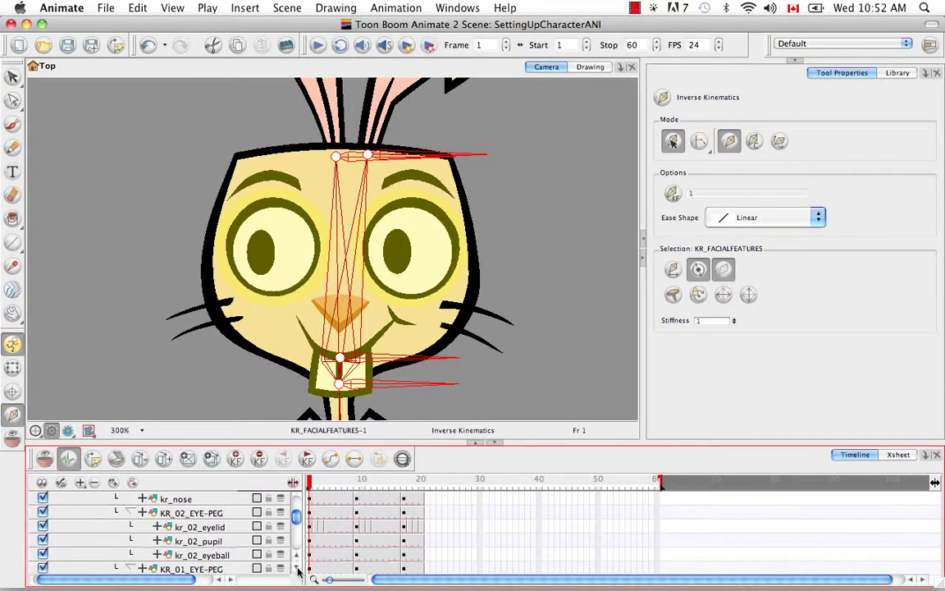
scroll(298, 572, "down", 3)
scroll(298, 575, "down", 7)
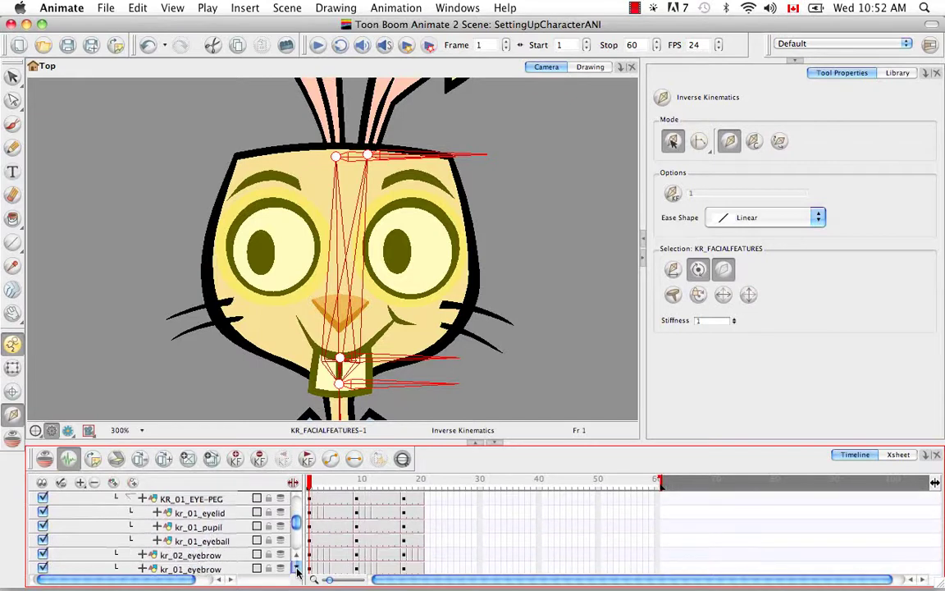
scroll(297, 575, "down", 2)
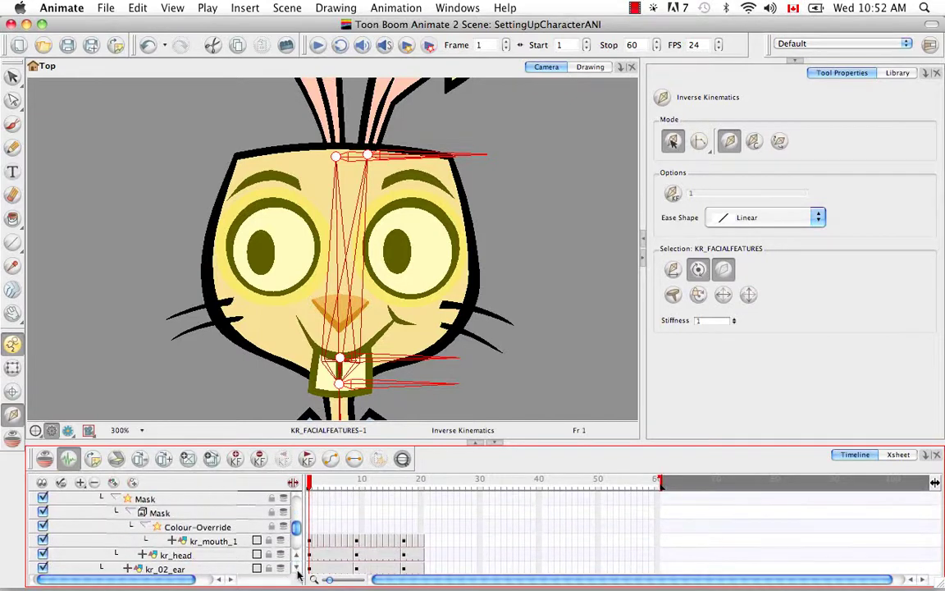
left_click(218, 529)
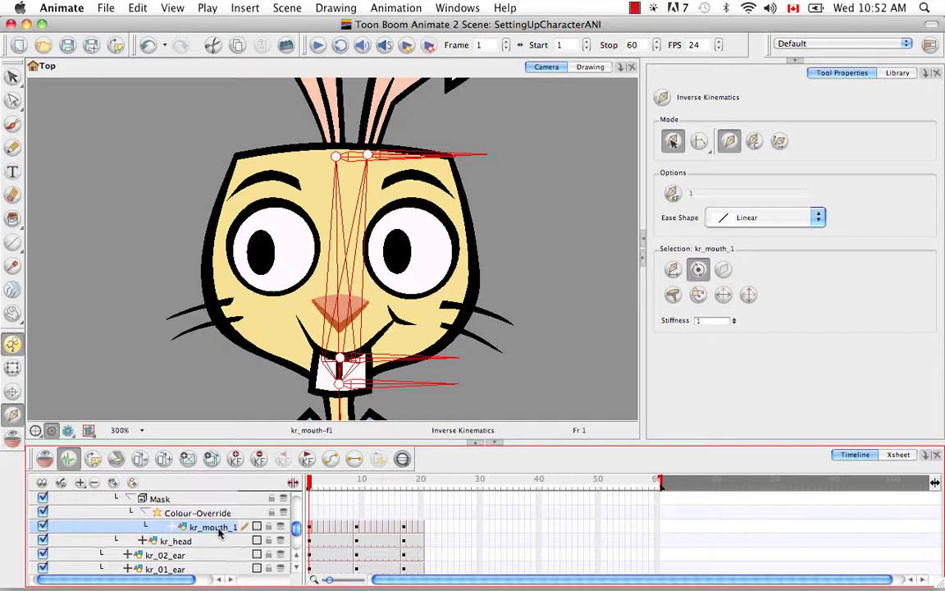
left_click(730, 277)
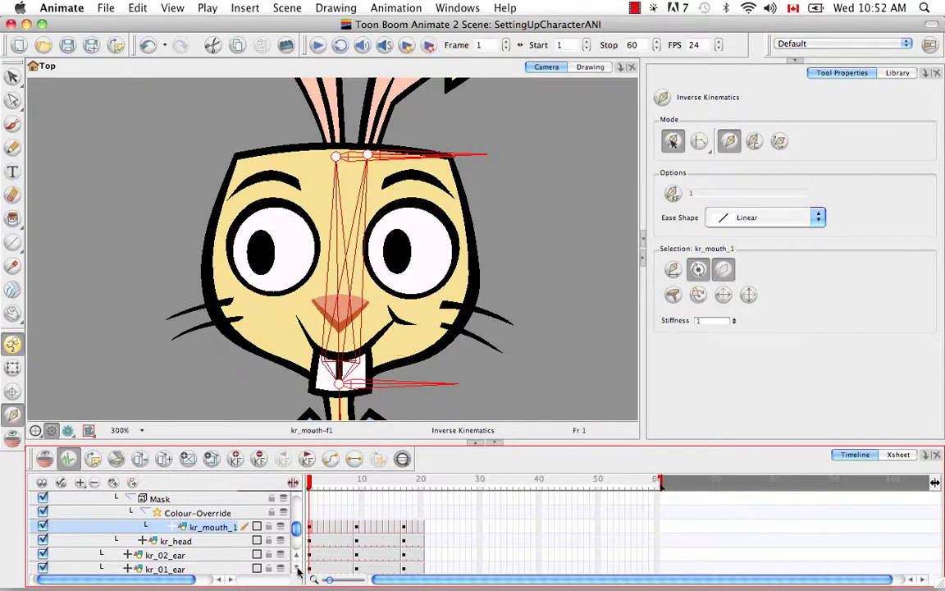
Pick the neck drawing on the canvas and exclude kr_neck from the IK chain.
left_click(13, 367)
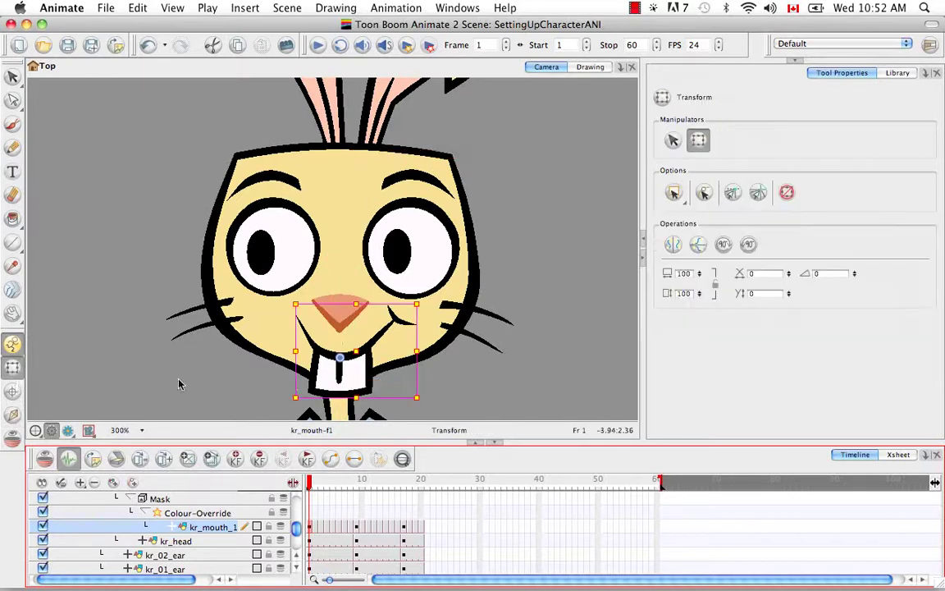
left_click(335, 406)
key("space")
left_click_drag(411, 361, 483, 336)
left_click(12, 415)
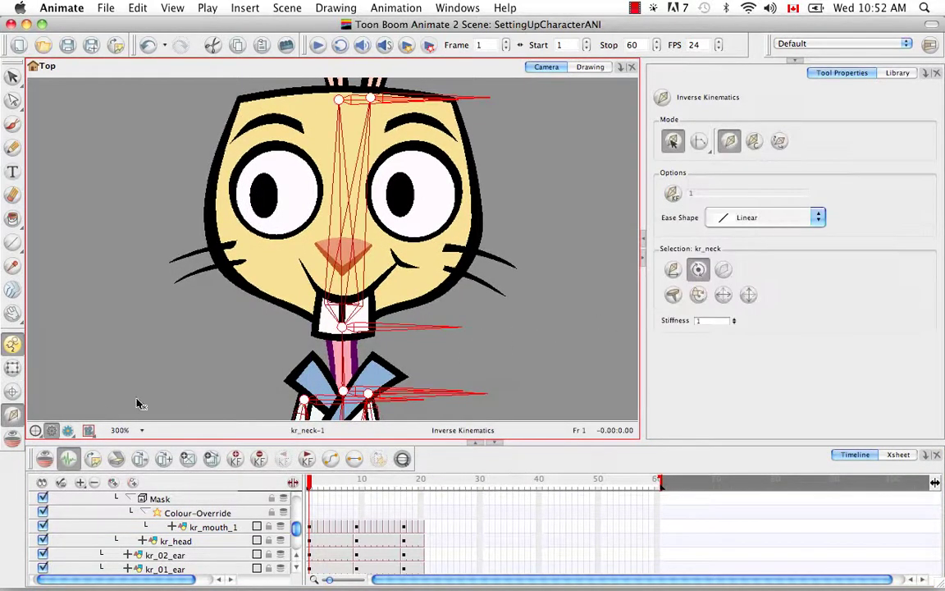
left_click(403, 459)
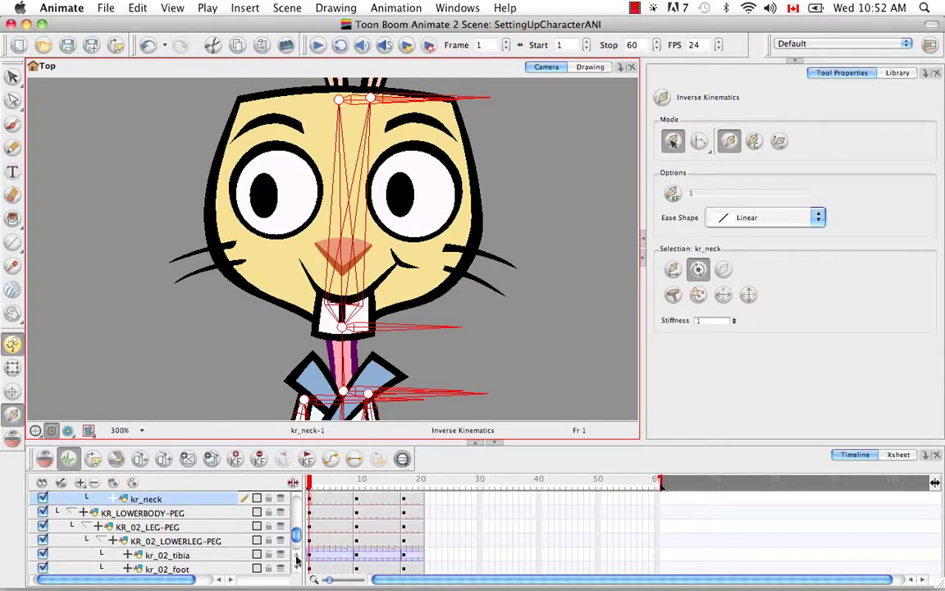
scroll(297, 558, "up", 4)
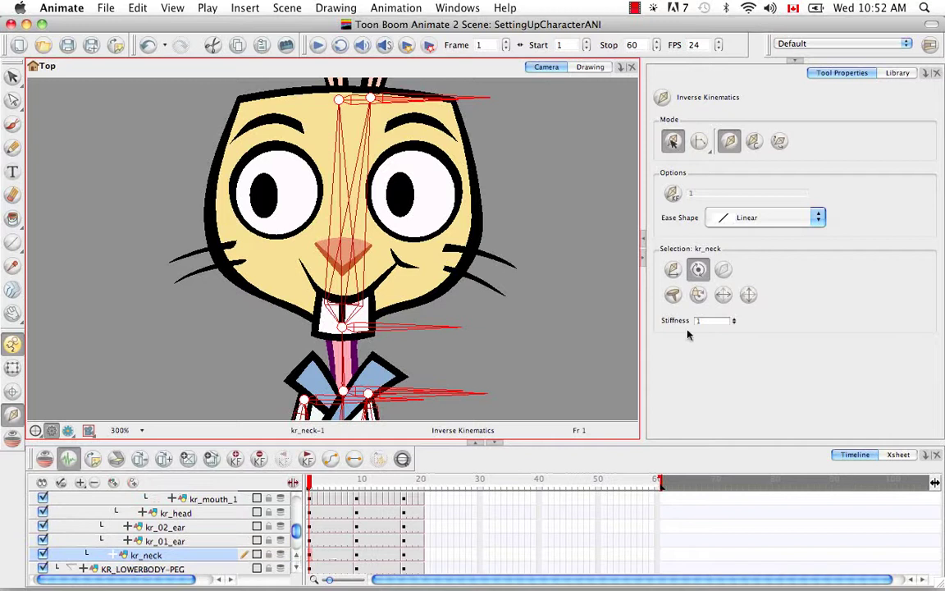
left_click(724, 270)
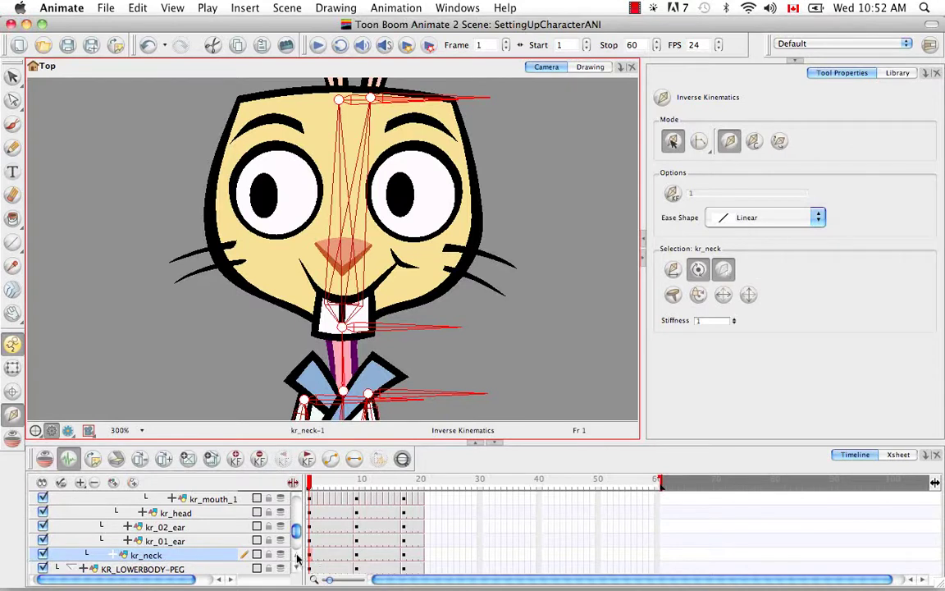
Step down the layer list and select the KR_HEAD-PEG layer.
left_click(297, 555)
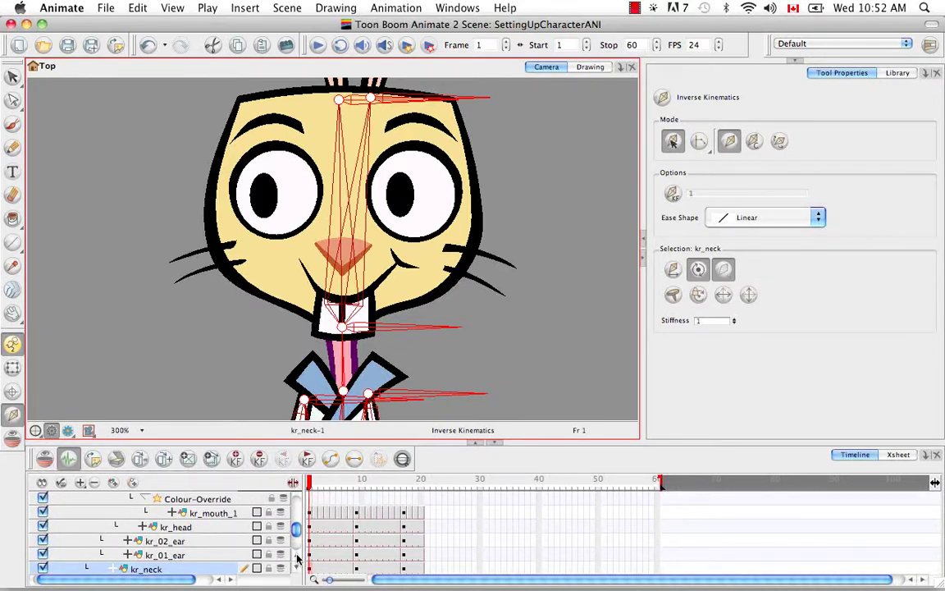
left_click(297, 557)
left_click(297, 557)
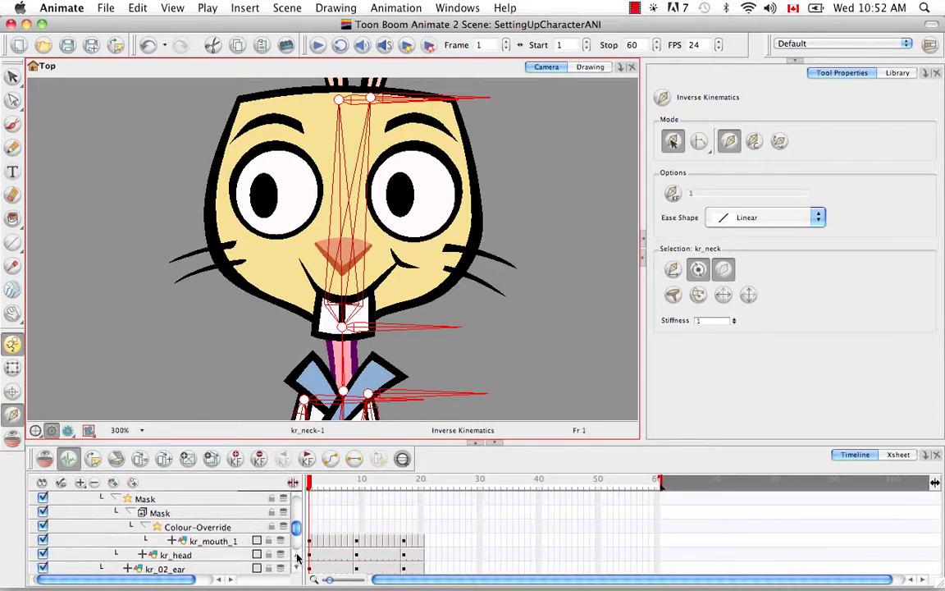
left_click(297, 557)
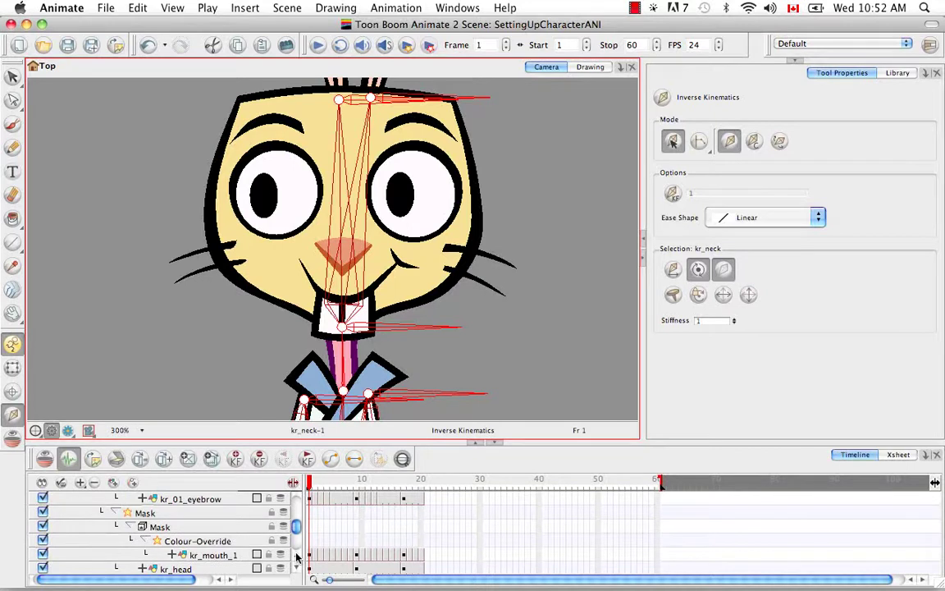
left_click(297, 557)
left_click(297, 557)
left_click(297, 558)
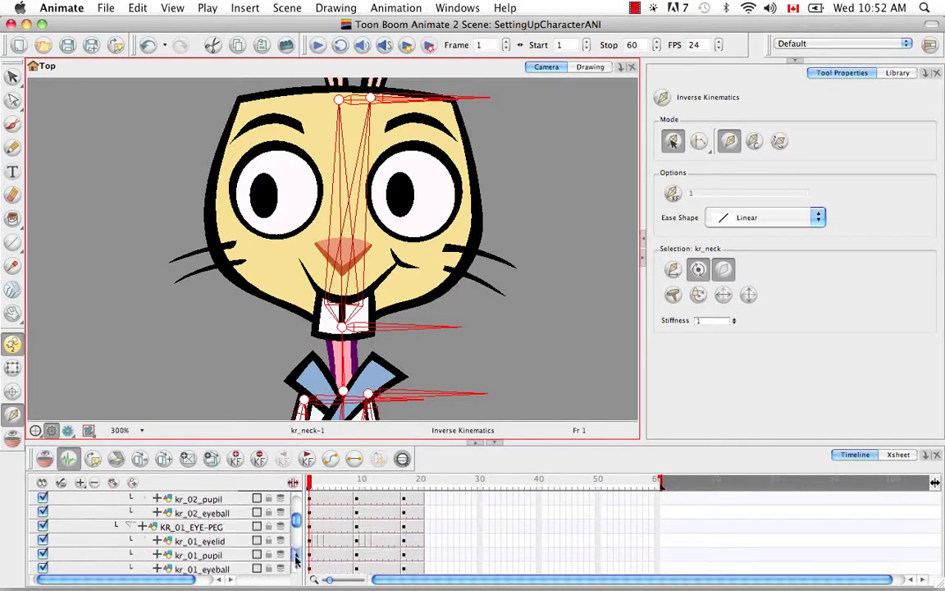
left_click(297, 560)
left_click(297, 560)
left_click(297, 560)
left_click(297, 560)
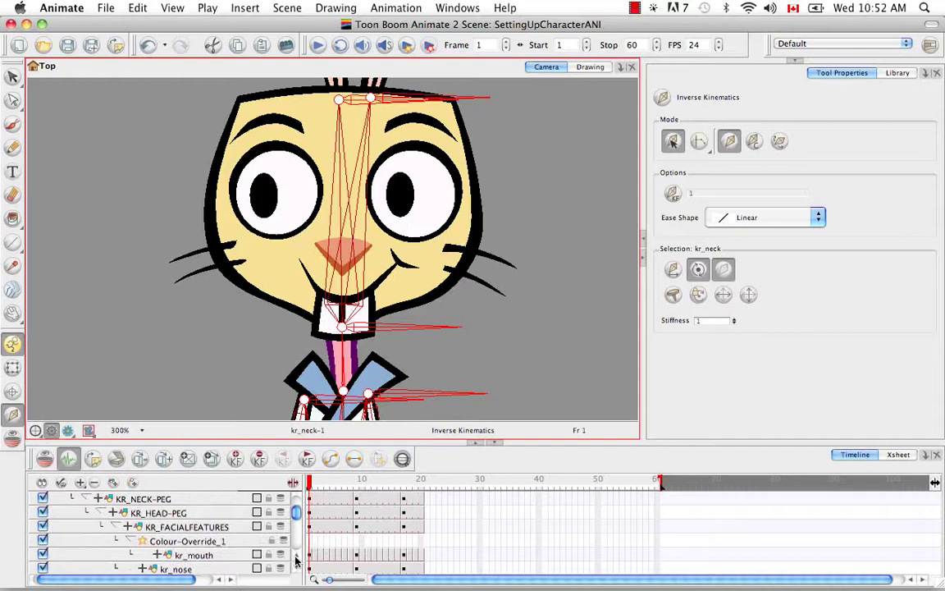
left_click(164, 513)
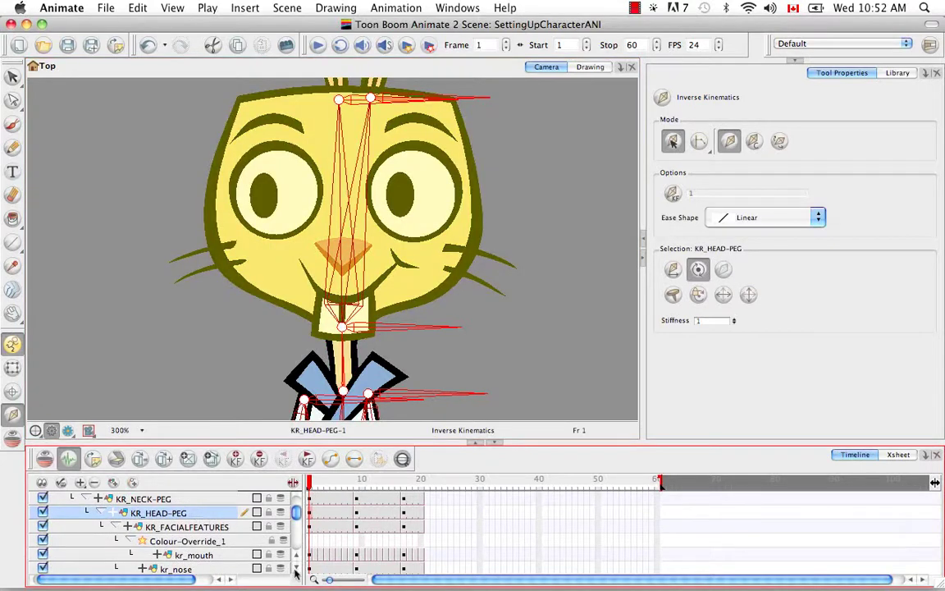
Select the kr_head drawing layer and apply the third IK Selection button, keeping stiffness at 1.
left_click(297, 573)
left_click(297, 573)
left_click(297, 573)
left_click(297, 574)
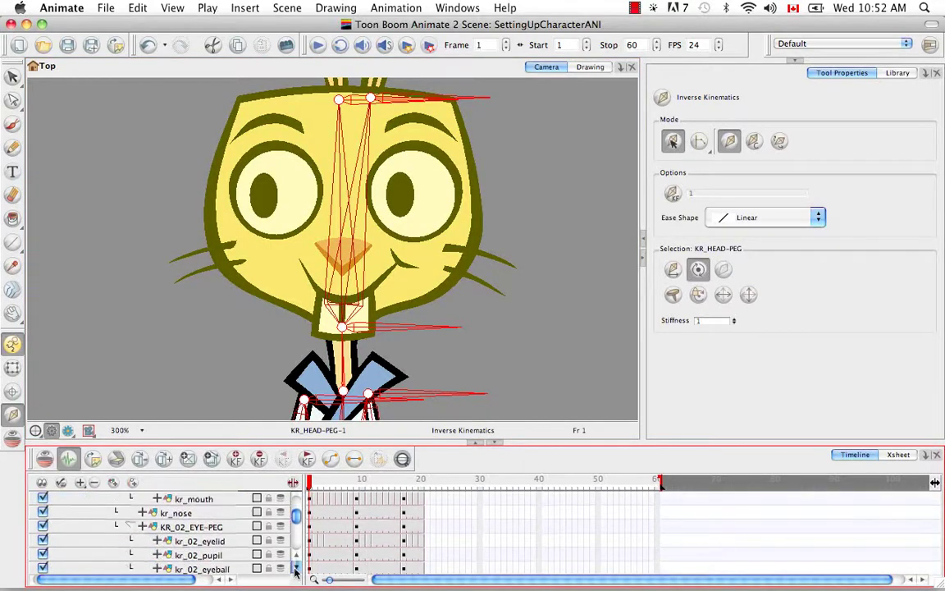
left_click(297, 573)
left_click(297, 573)
left_click(297, 573)
left_click(297, 574)
left_click(297, 573)
left_click(297, 574)
left_click(297, 574)
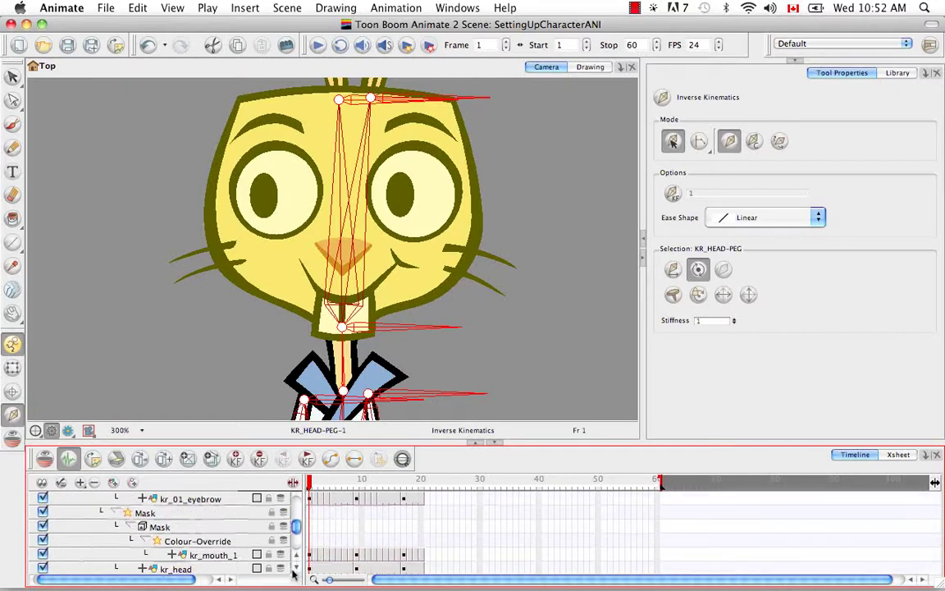
left_click(297, 574)
left_click(297, 573)
left_click(297, 574)
left_click(176, 527)
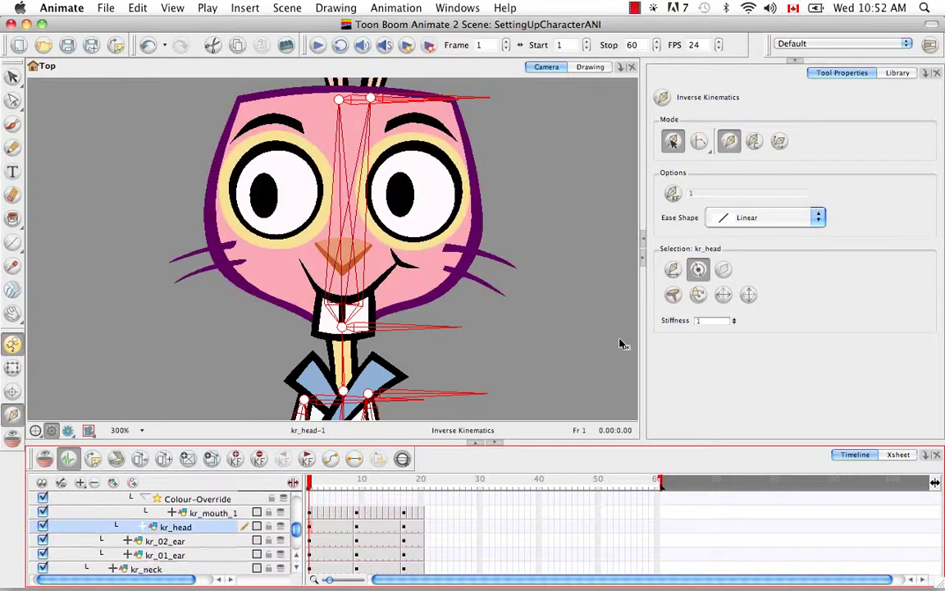
left_click(722, 270)
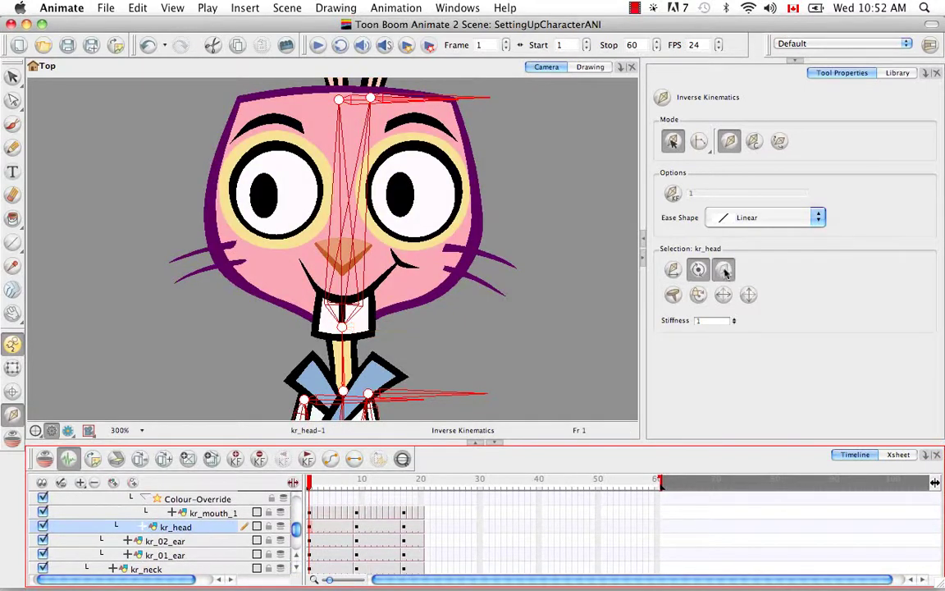
left_click(496, 346)
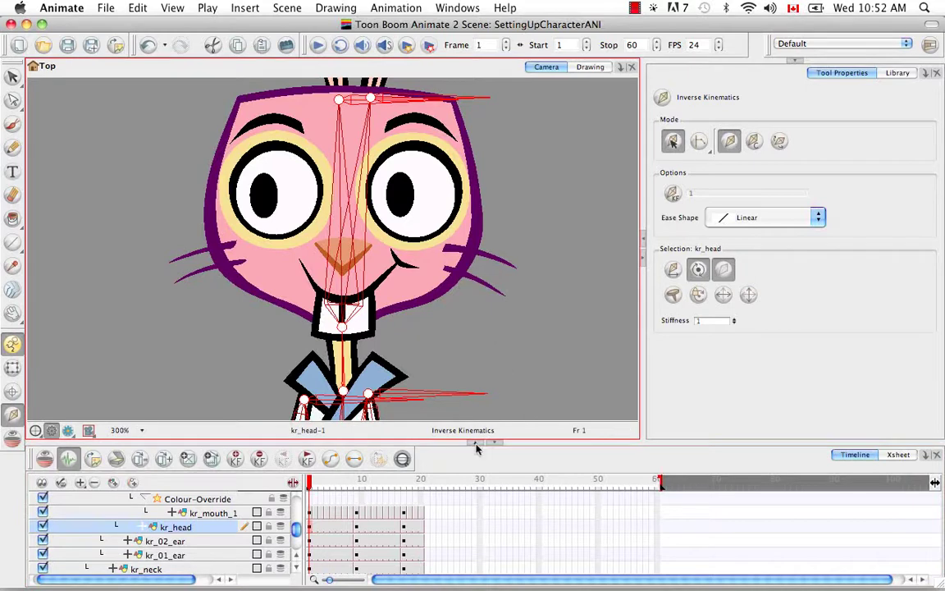
Pan down to the legs and select the right lower leg kr_02_tibia on the canvas.
key("space")
left_click_drag(485, 252, 483, 291)
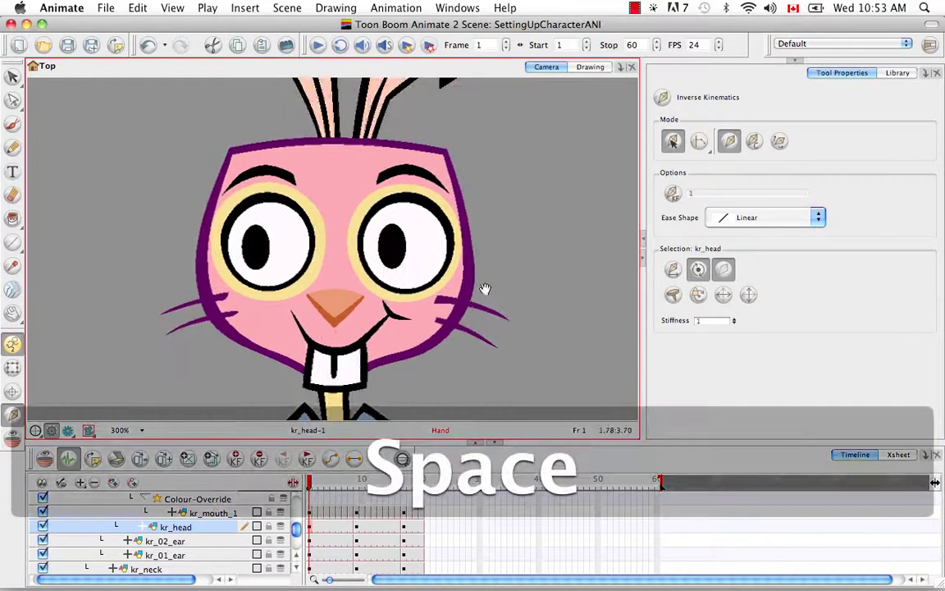
key("space")
left_click_drag(435, 343, 439, 267)
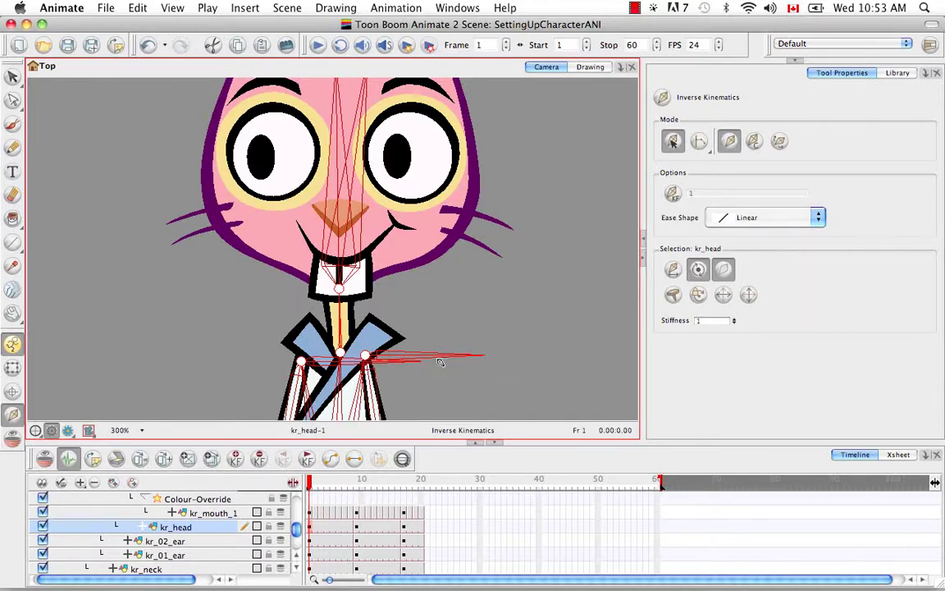
key("space")
left_click_drag(500, 333, 421, 199)
left_click_drag(414, 361, 428, 194)
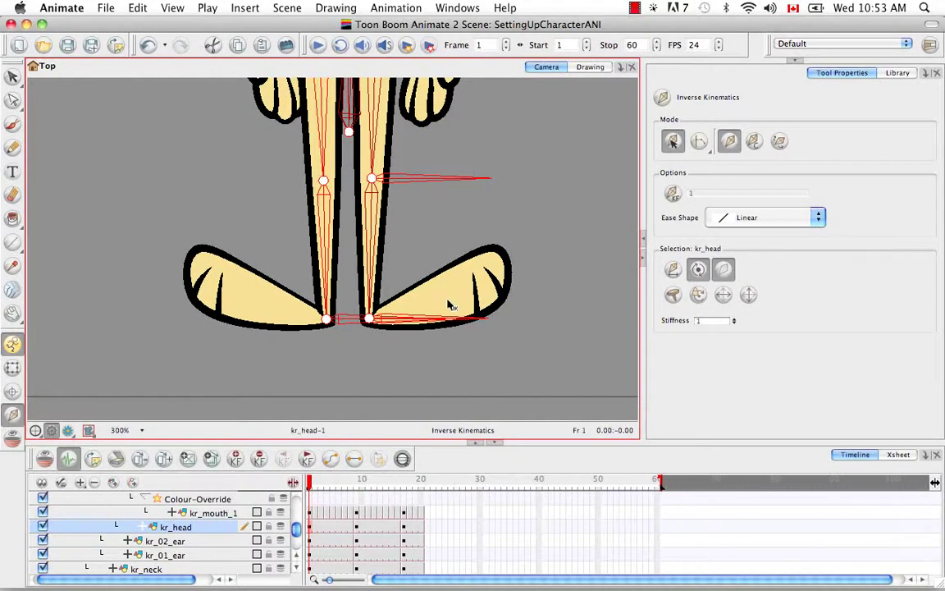
left_click(12, 367)
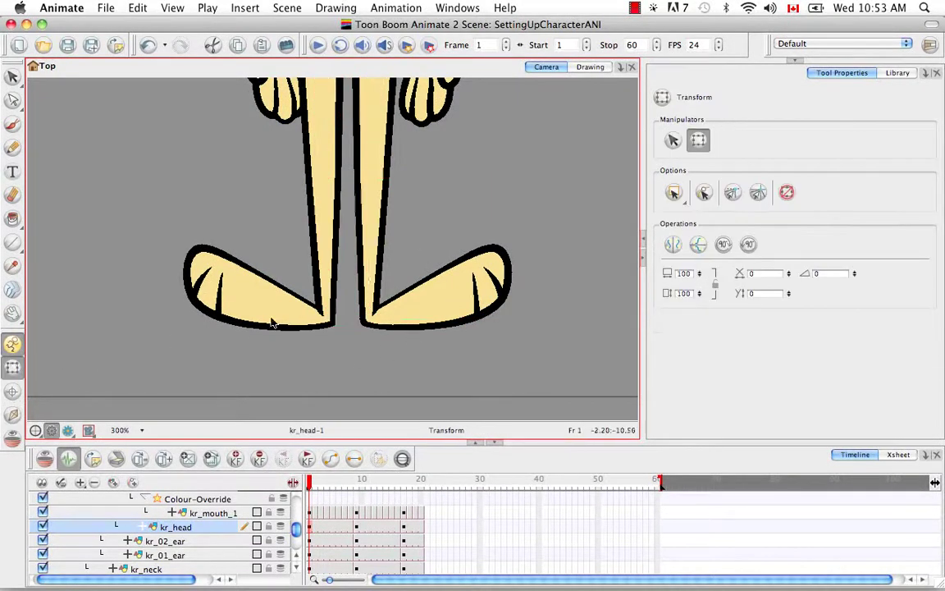
left_click(370, 261)
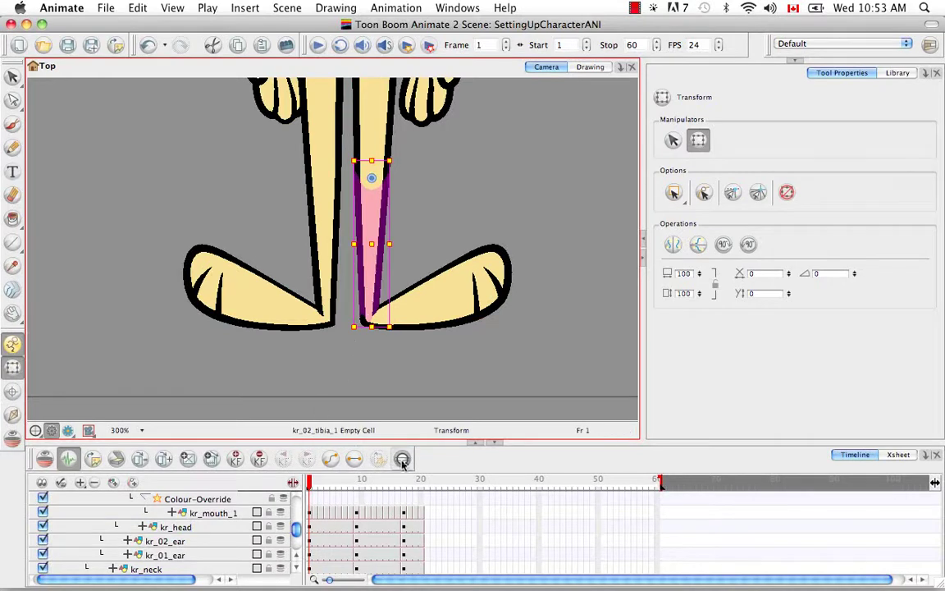
With the IK tool active, select the kr_02_leg thigh layer and check its bone settings.
scroll(298, 560, "up", 4)
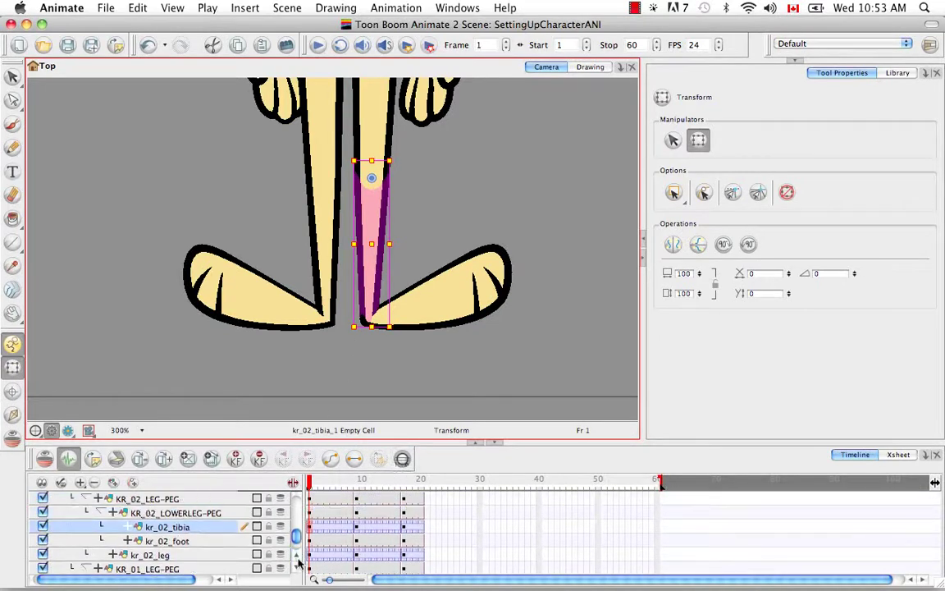
left_click(13, 414)
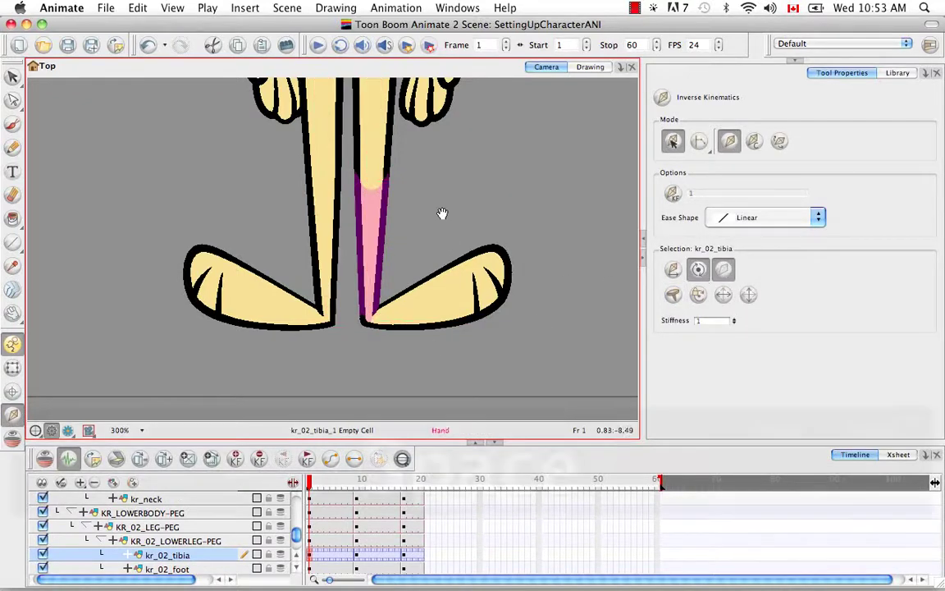
left_click_drag(443, 213, 443, 333)
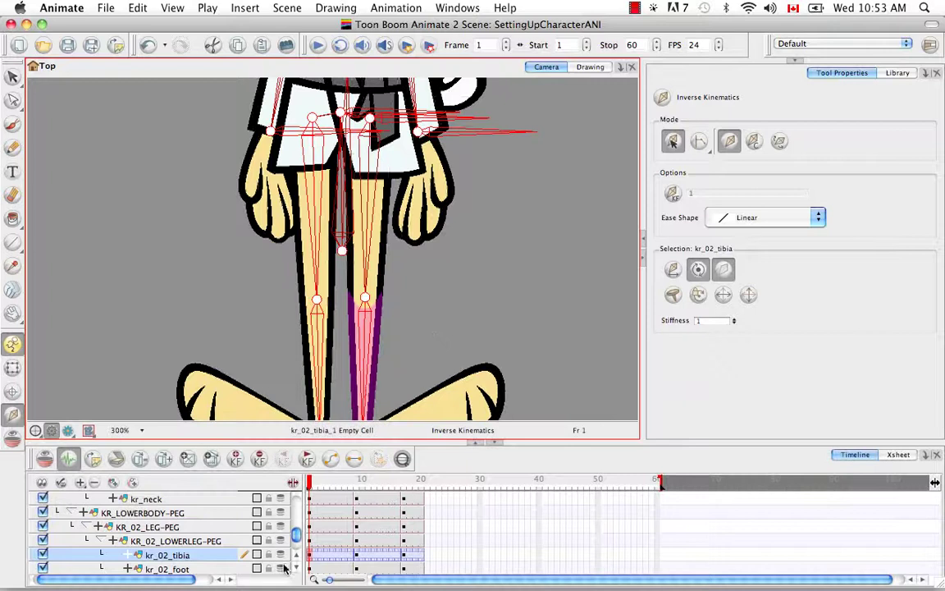
scroll(288, 567, "down", 2)
left_click(211, 558)
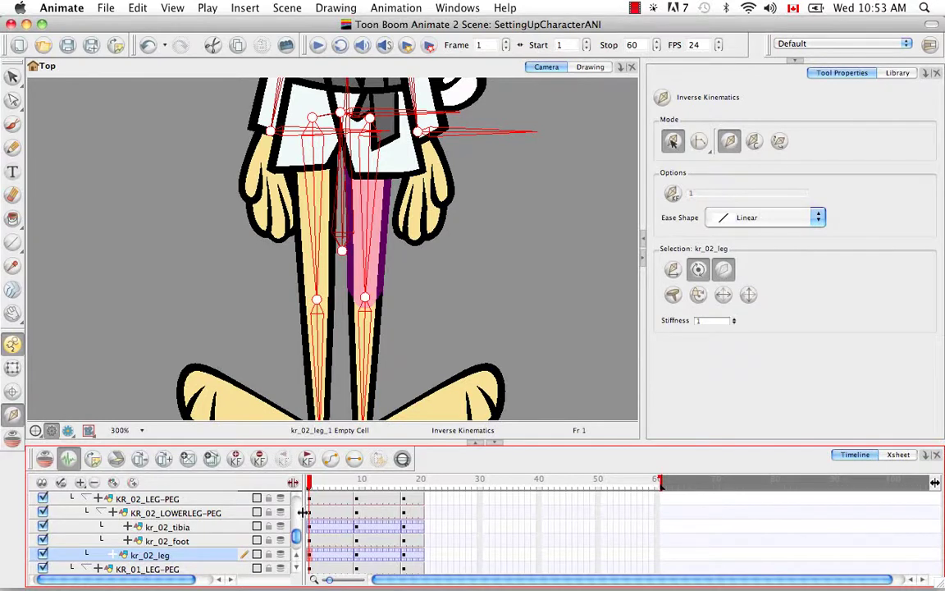
left_click(298, 566)
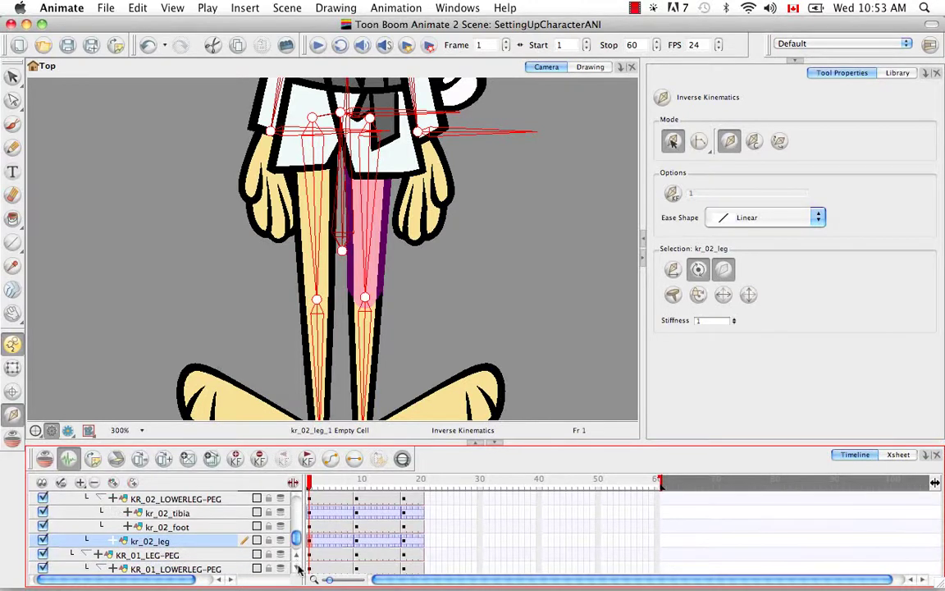
left_click(298, 566)
Select the robe drawing kr_body on the canvas and centre it in view.
left_click(12, 367)
left_click_drag(359, 222, 358, 345)
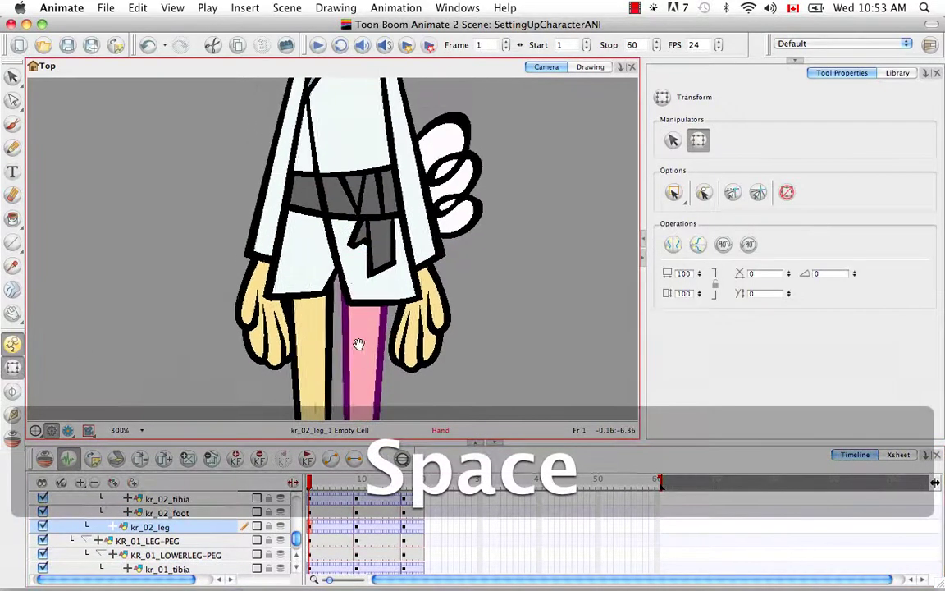
left_click(356, 276)
left_click(312, 261)
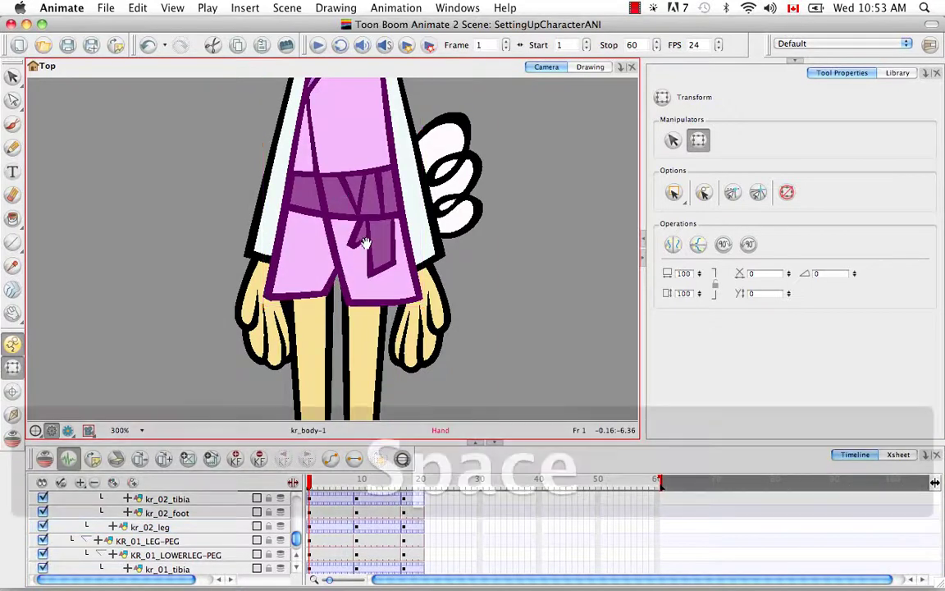
left_click_drag(361, 244, 276, 355)
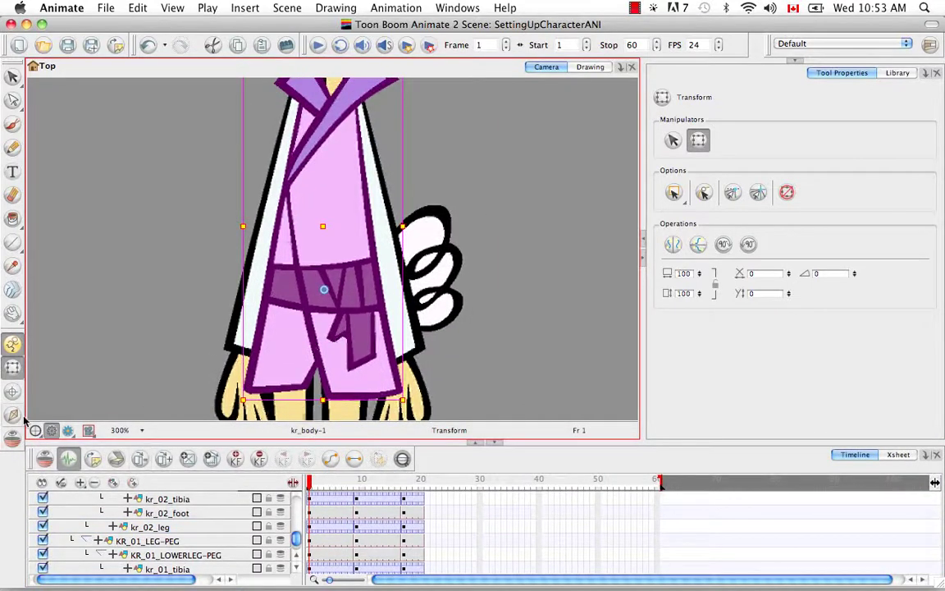
left_click(12, 415)
Turn on kr_body's IK bone overlay under KR_TORSO-PEG, then select kr_hips.
left_click(362, 415)
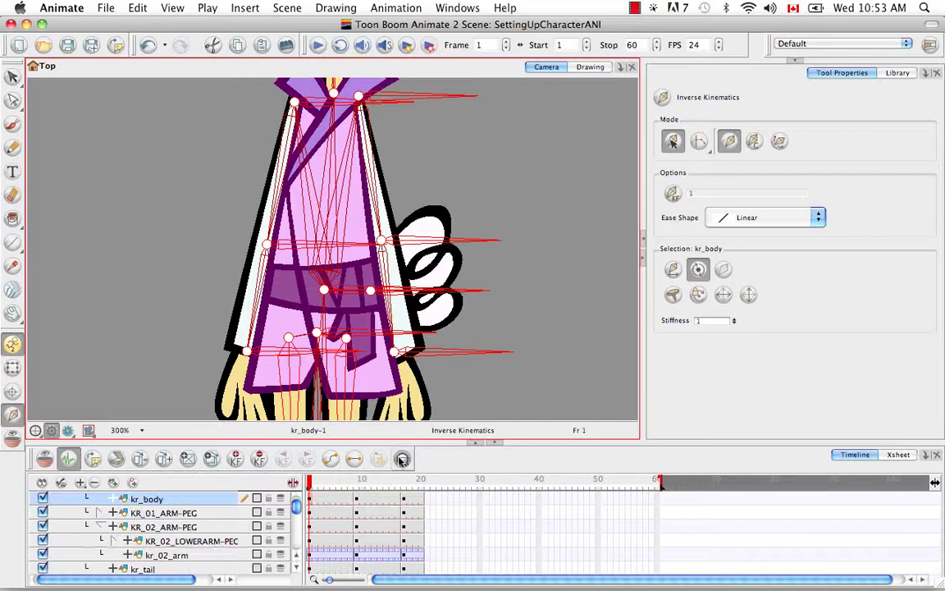
scroll(297, 561, "up", 3)
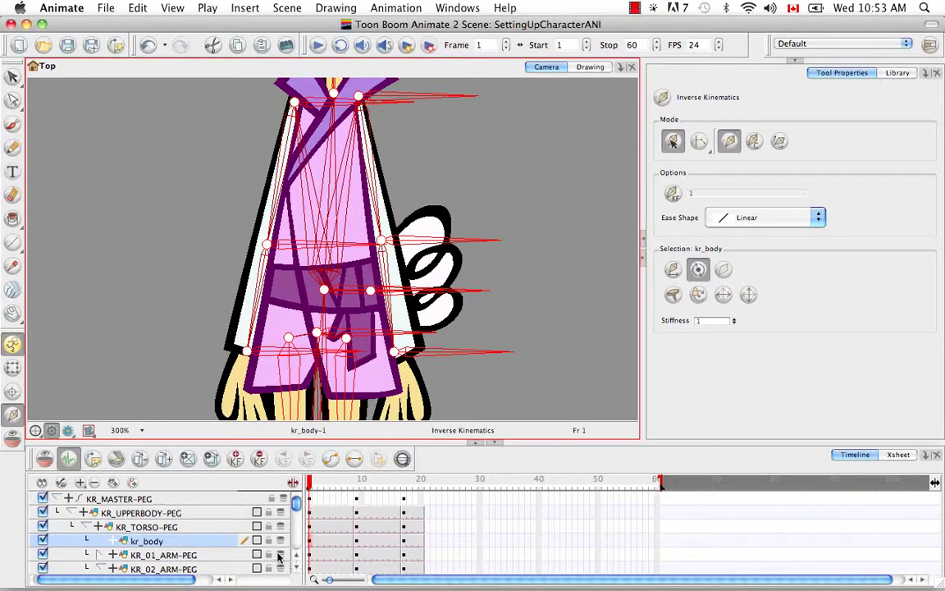
left_click(152, 527)
left_click(167, 541)
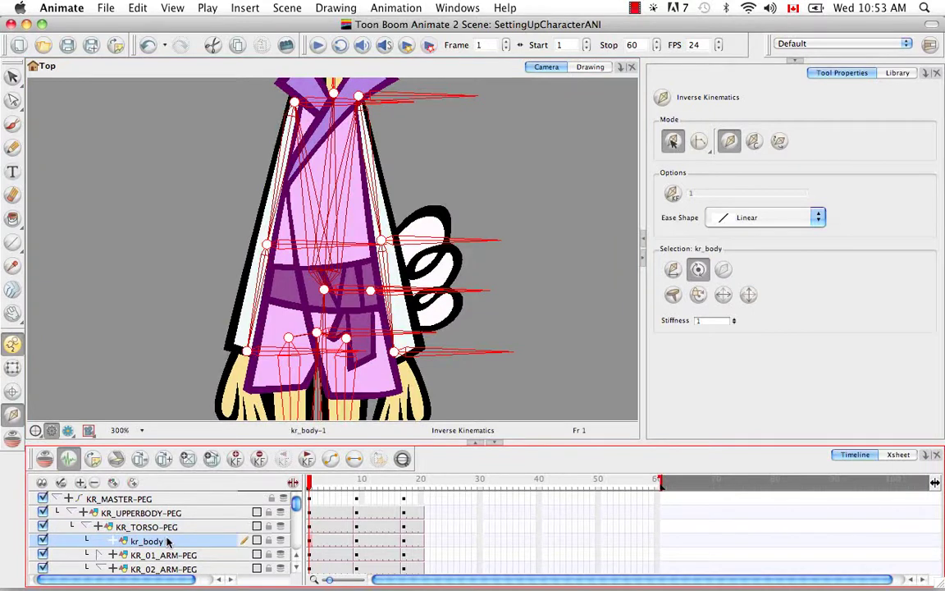
left_click(722, 271)
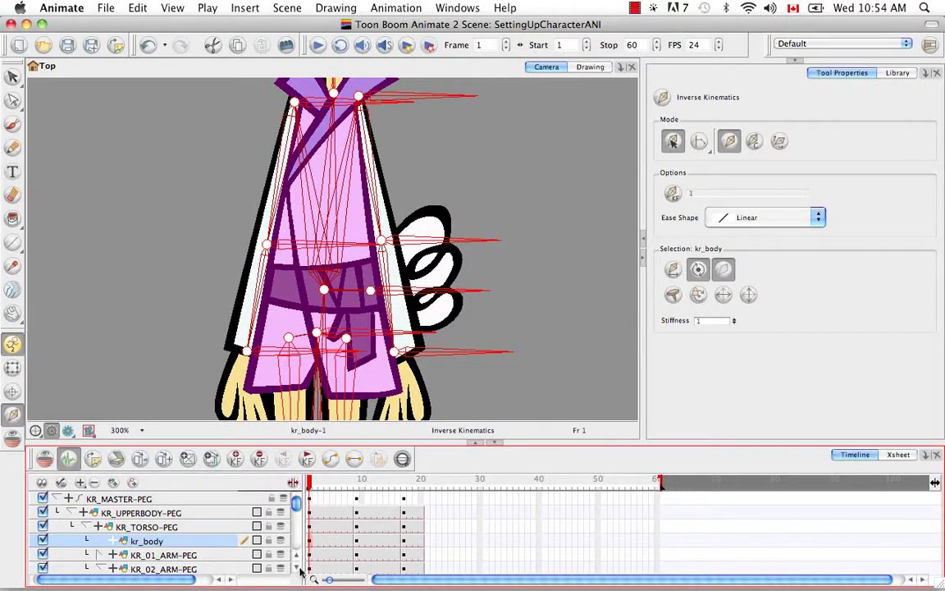
left_click_drag(297, 570, 298, 572)
left_click(197, 568)
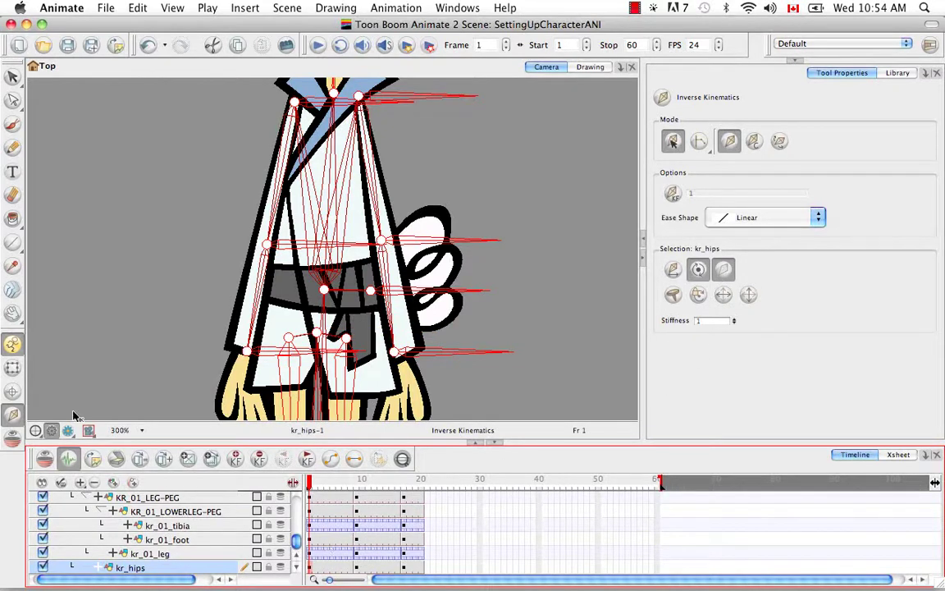
Locate the left arm layers and apply the third IK Selection button to kr_01_arm.
left_click(12, 367)
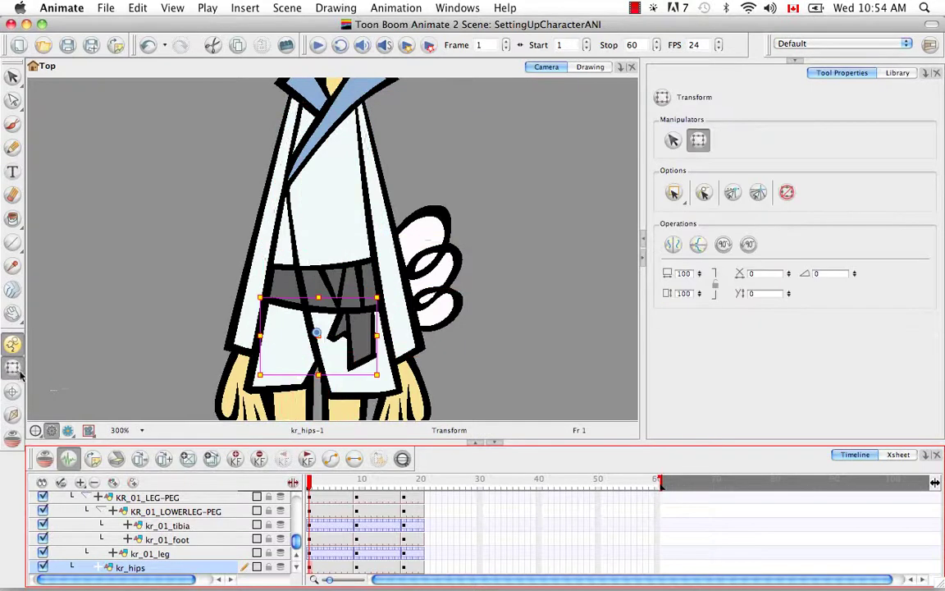
left_click(230, 320)
left_click(402, 458)
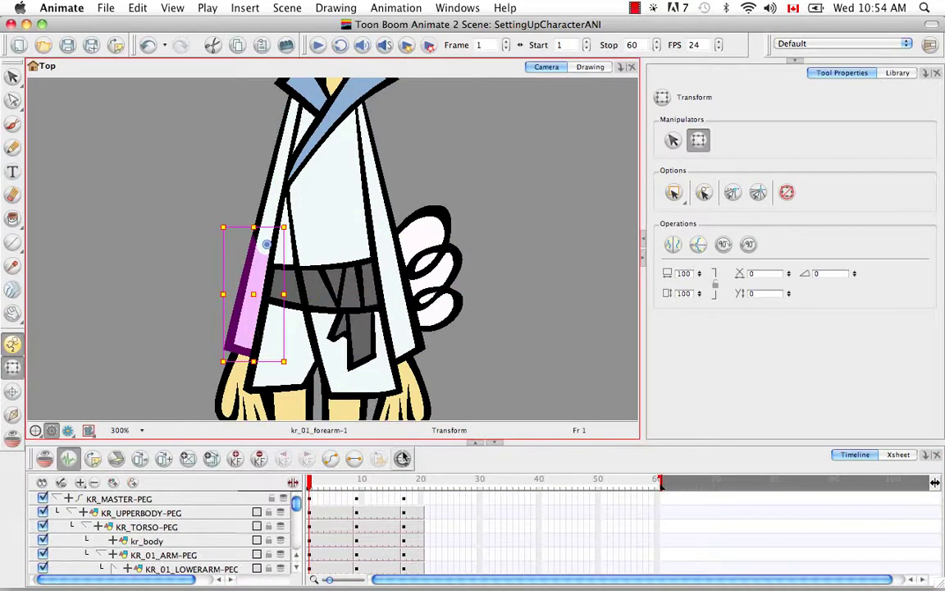
left_click(13, 410)
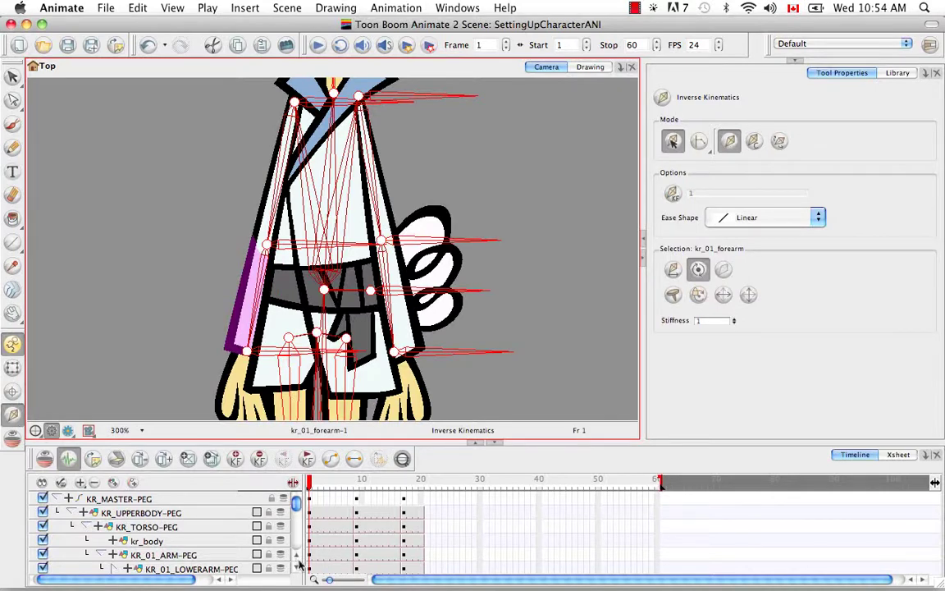
left_click_drag(297, 568, 297, 568)
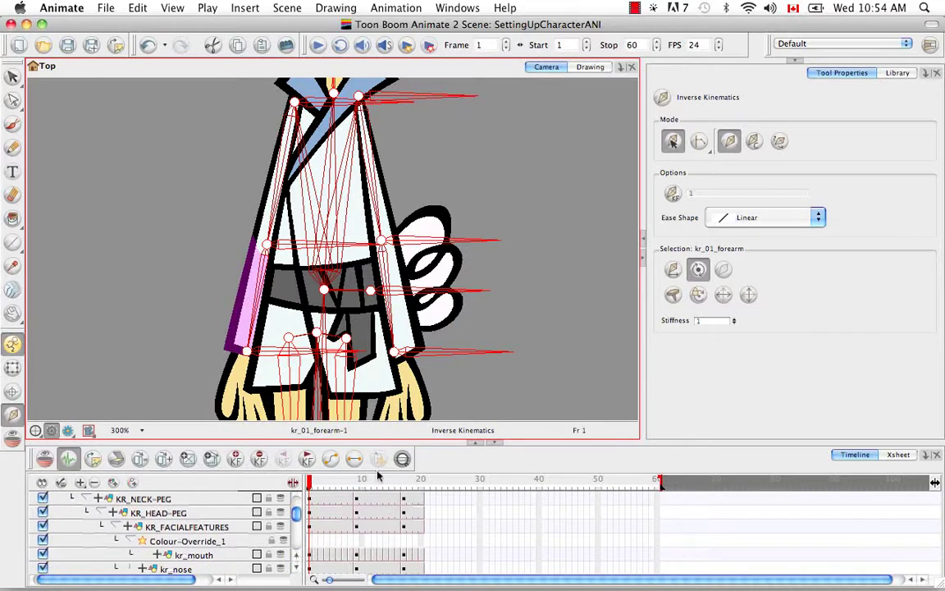
left_click(402, 458)
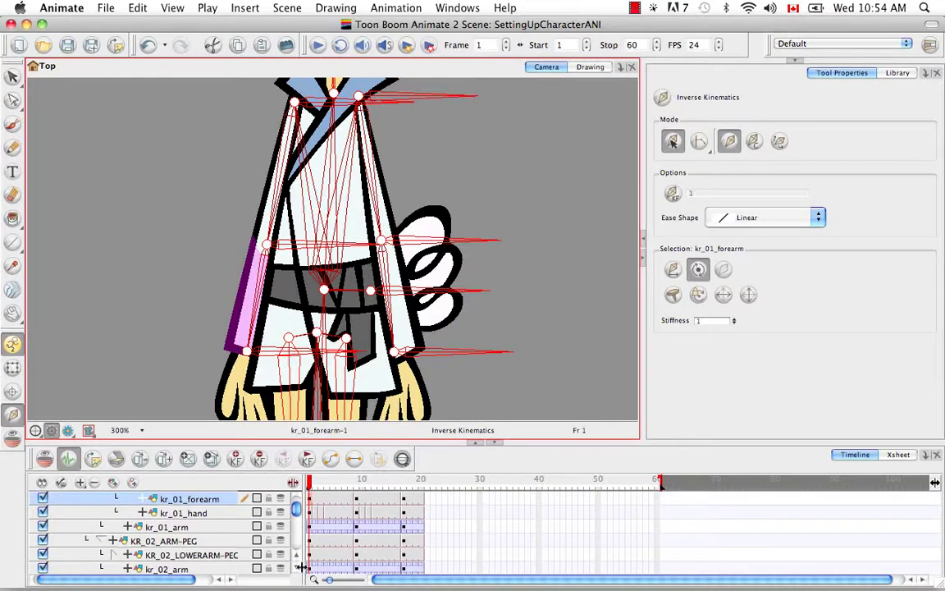
left_click_drag(297, 557, 297, 557)
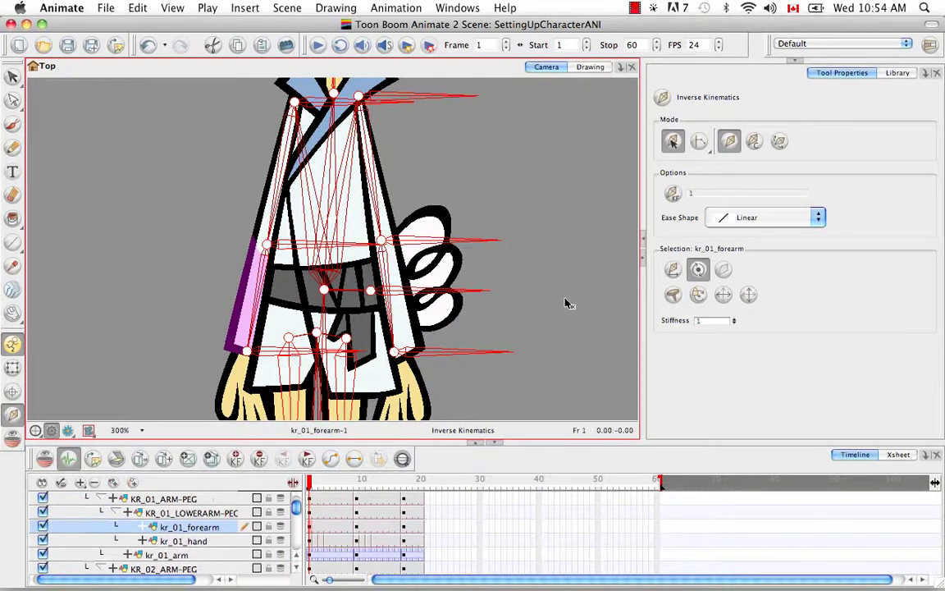
left_click(201, 512)
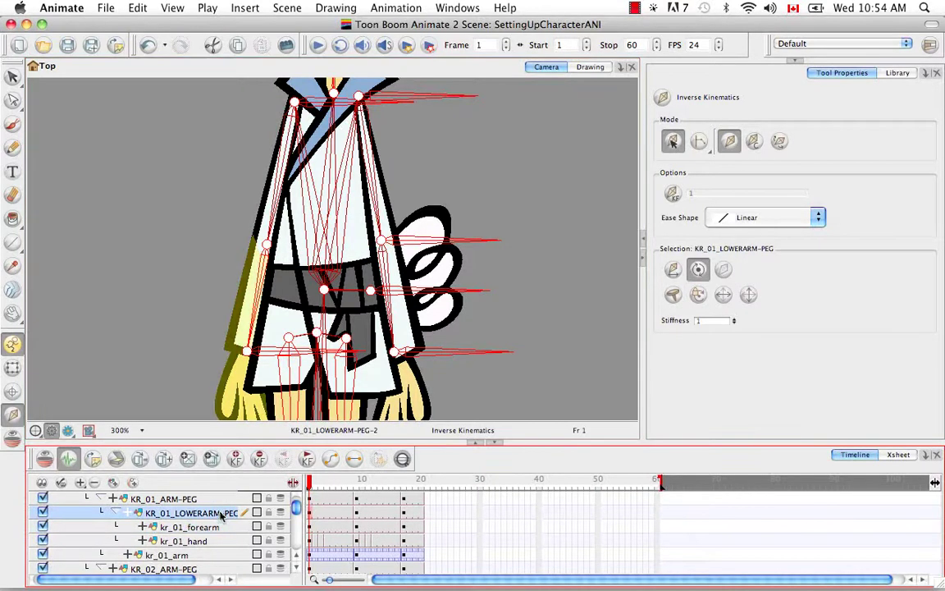
left_click(208, 499)
left_click(208, 554)
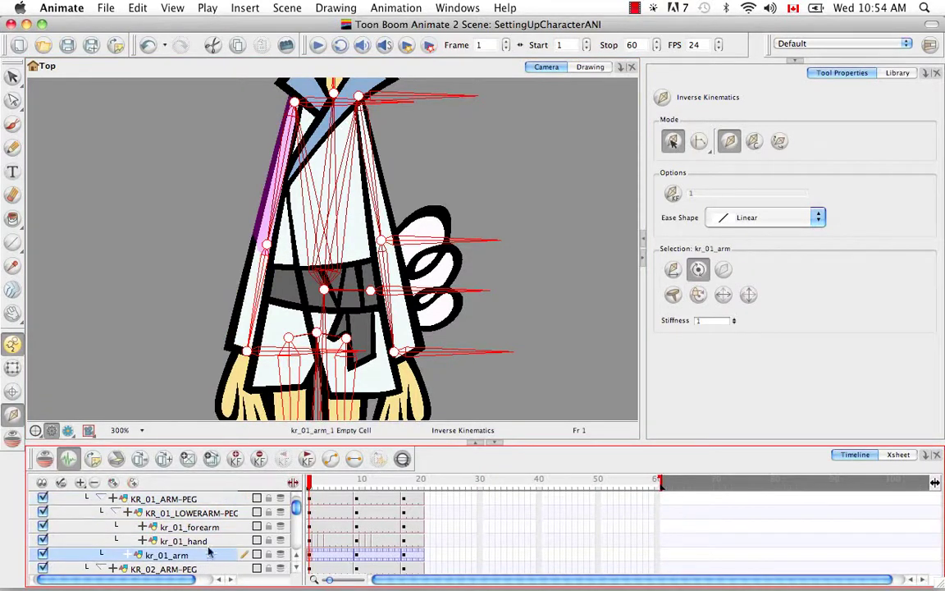
left_click(709, 273)
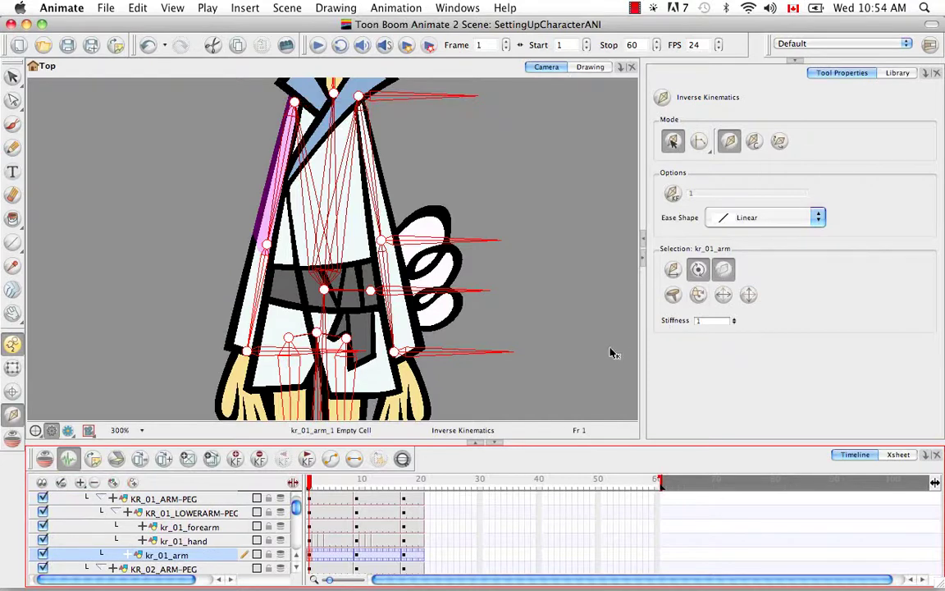
Apply the same IK constraint to kr_02_arm, then zoom out to see the whole rabbit.
left_click(12, 367)
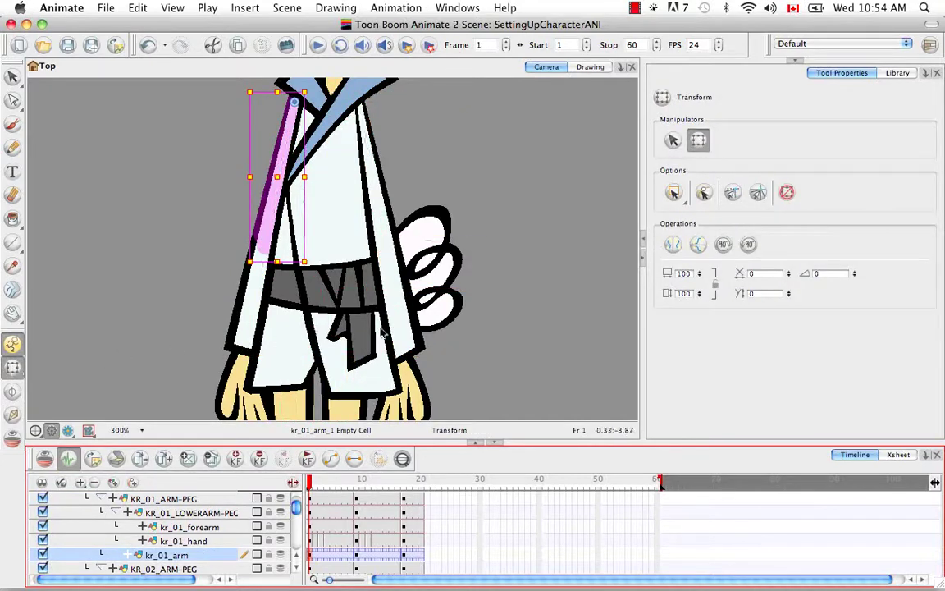
left_click(402, 320)
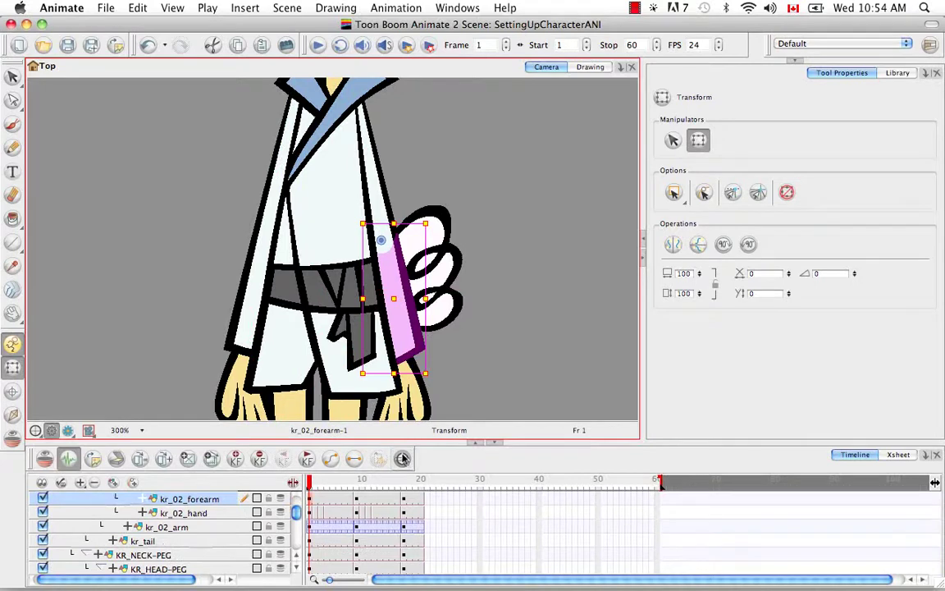
left_click(297, 560)
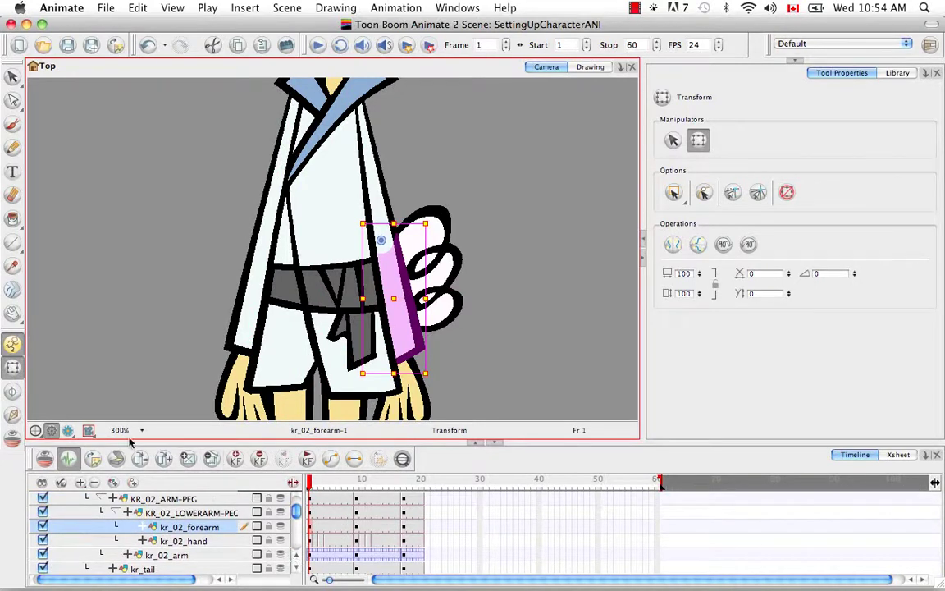
left_click(13, 414)
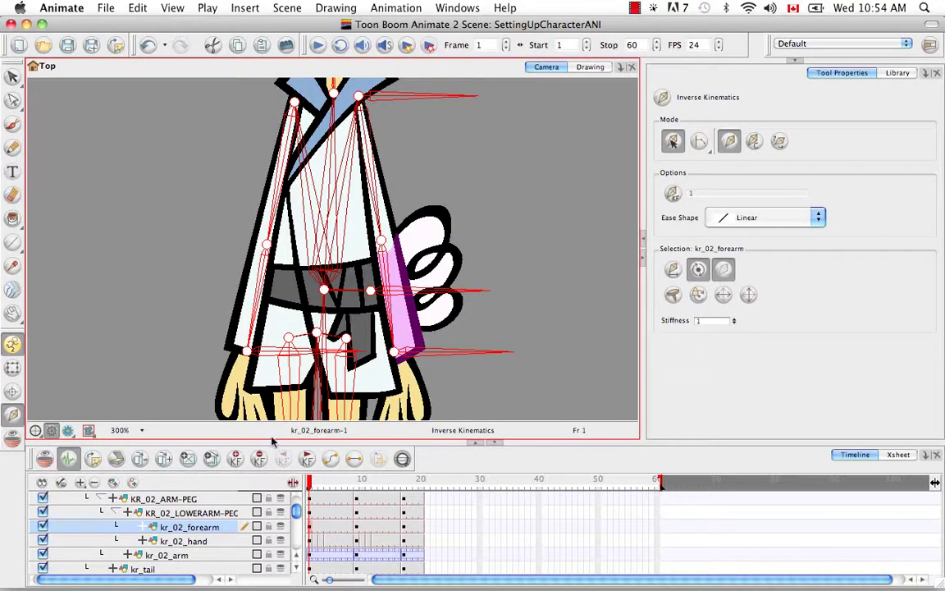
left_click(200, 555)
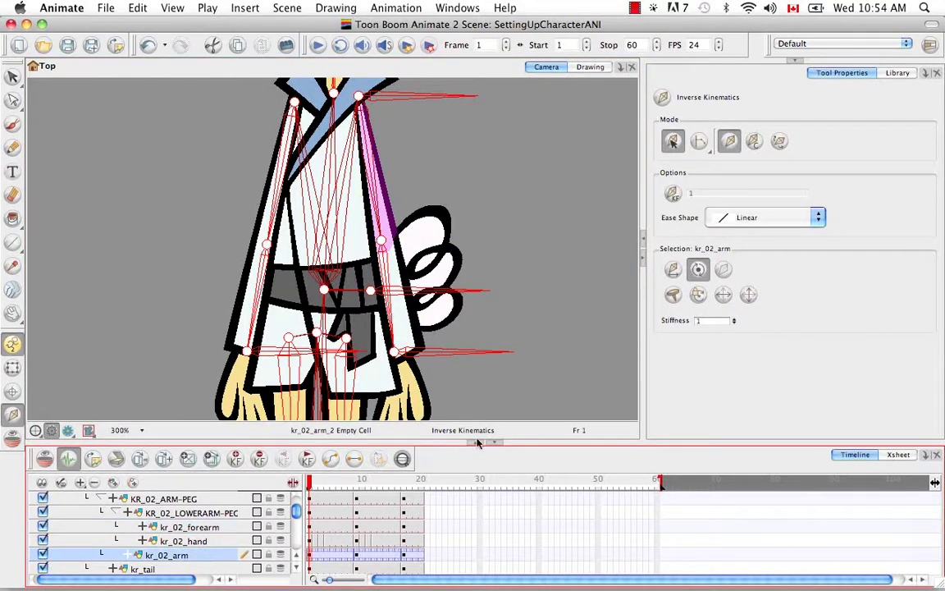
left_click(725, 271)
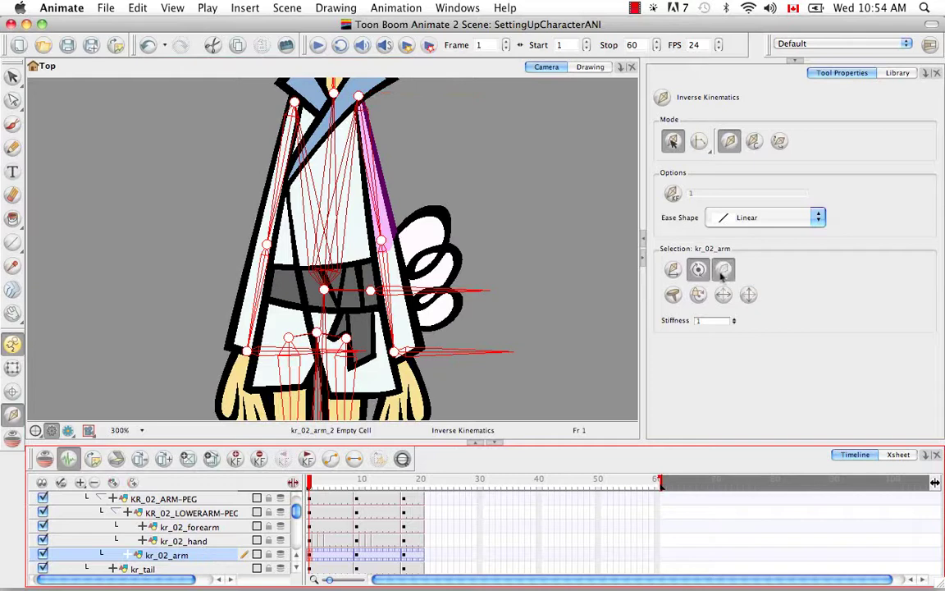
left_click(506, 265)
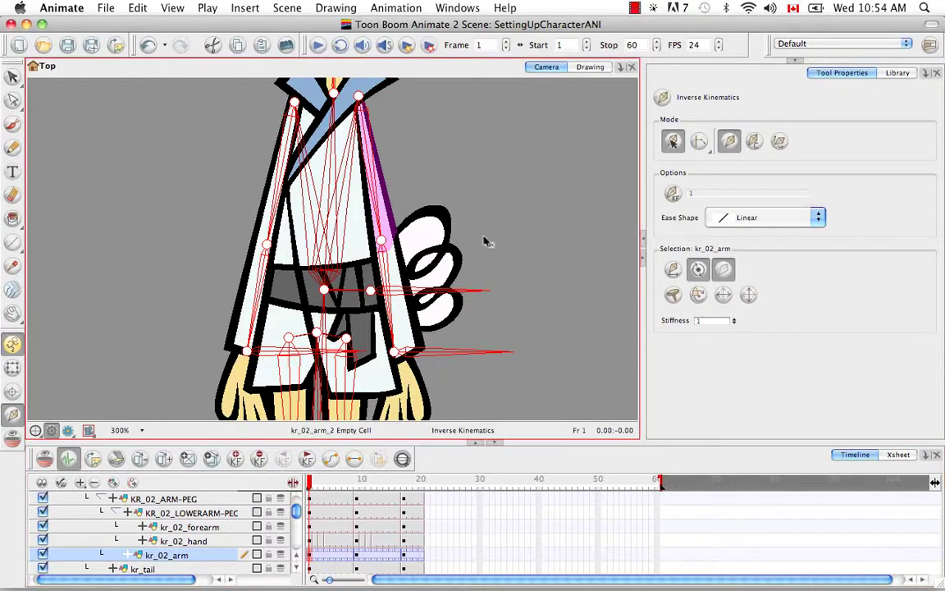
key("super+minus")
key("super+minus")
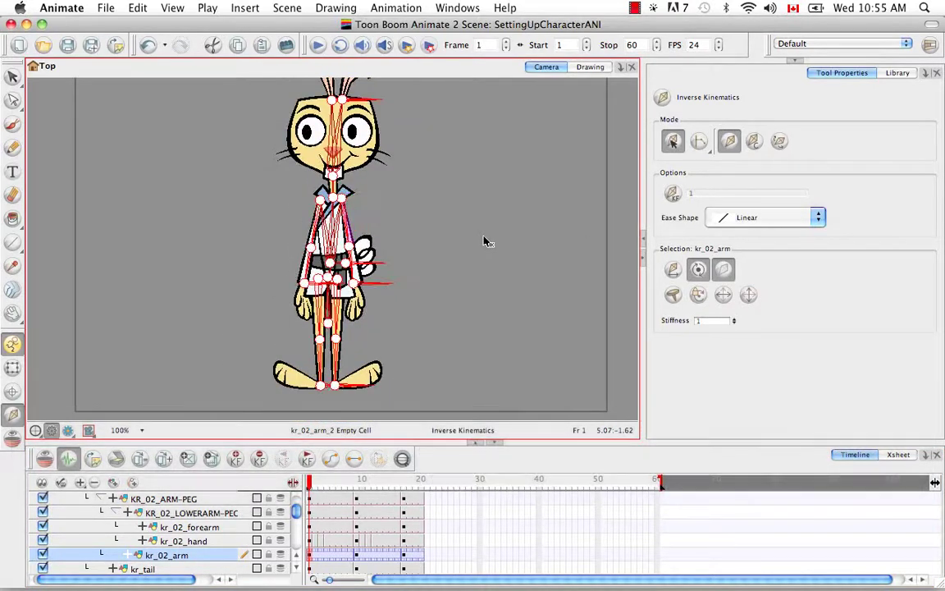
Zoom in to 400% and pan down until both of the rabbit's feet fill the camera view.
key("space")
left_click_drag(485, 238, 414, 296)
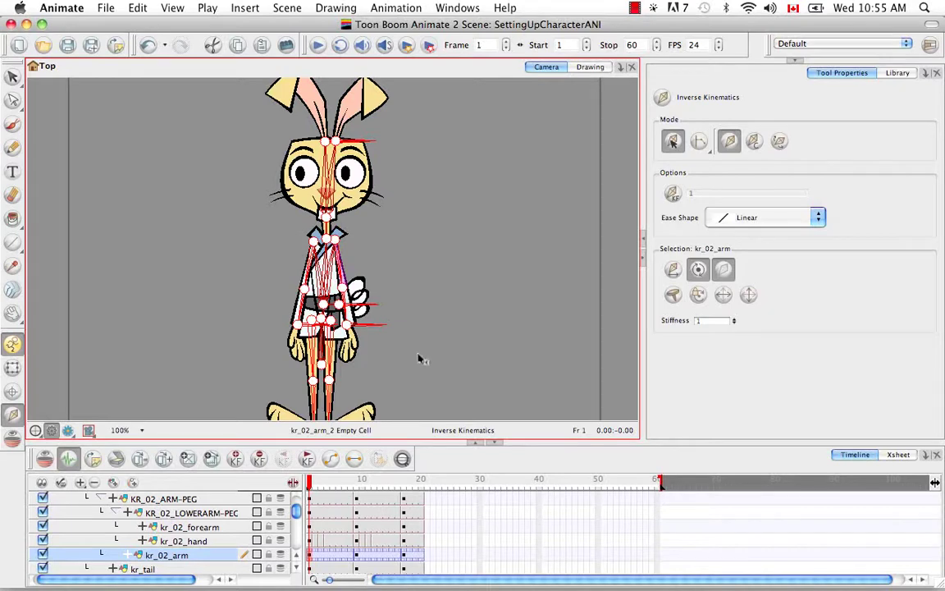
key("super+minus")
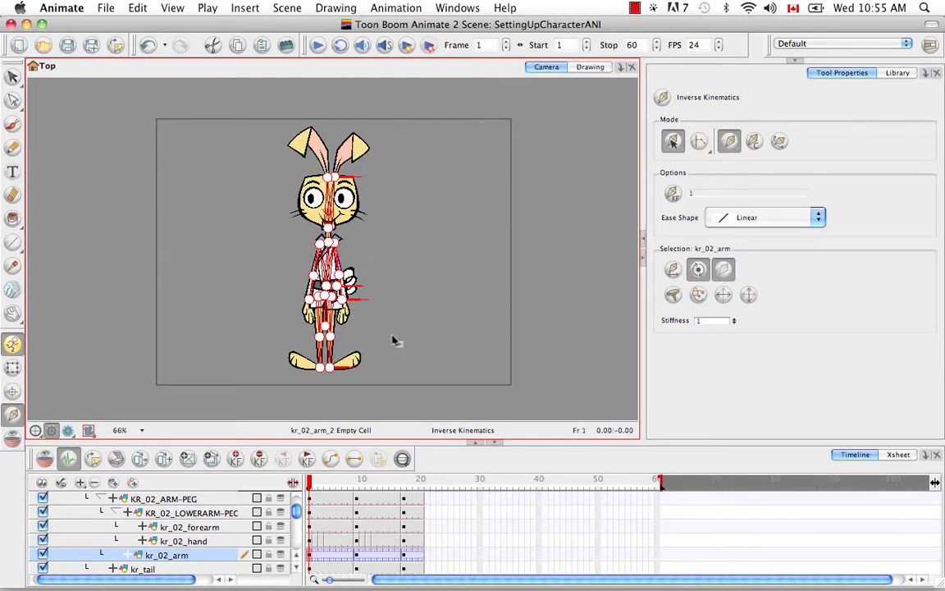
key("super+equal")
key("super+equal")
key("super+equal")
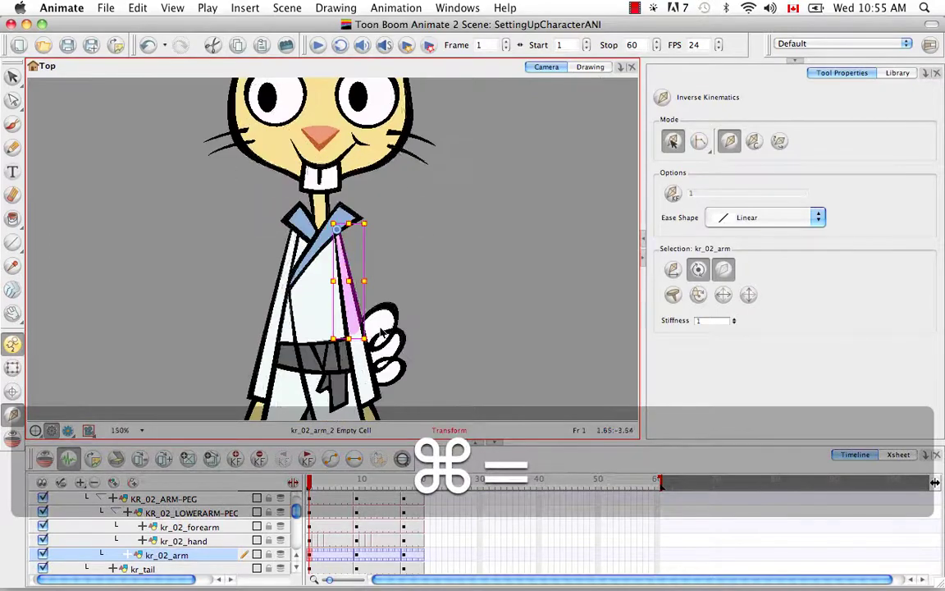
key("space")
left_click_drag(355, 336, 354, 115)
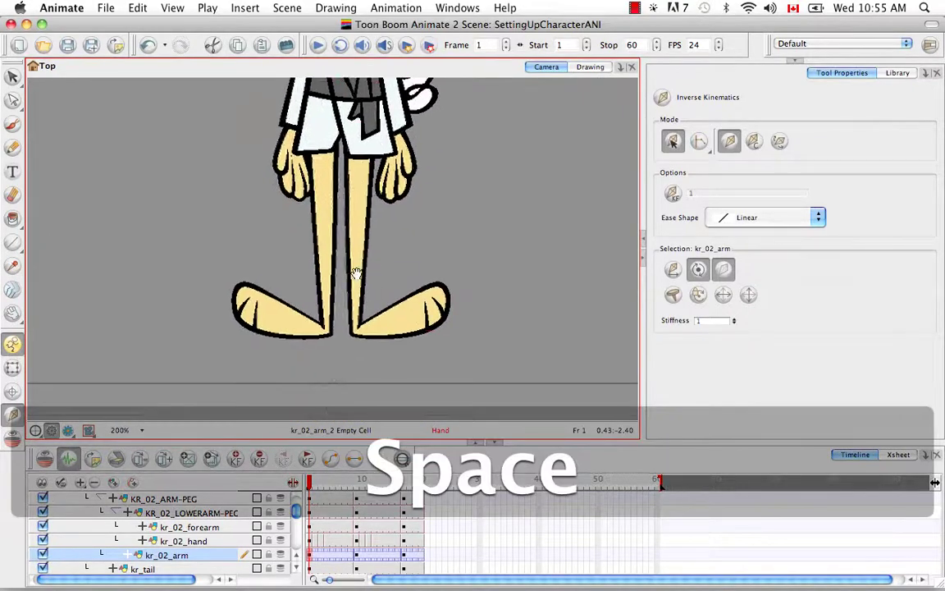
key("super+equal")
key("super+equal")
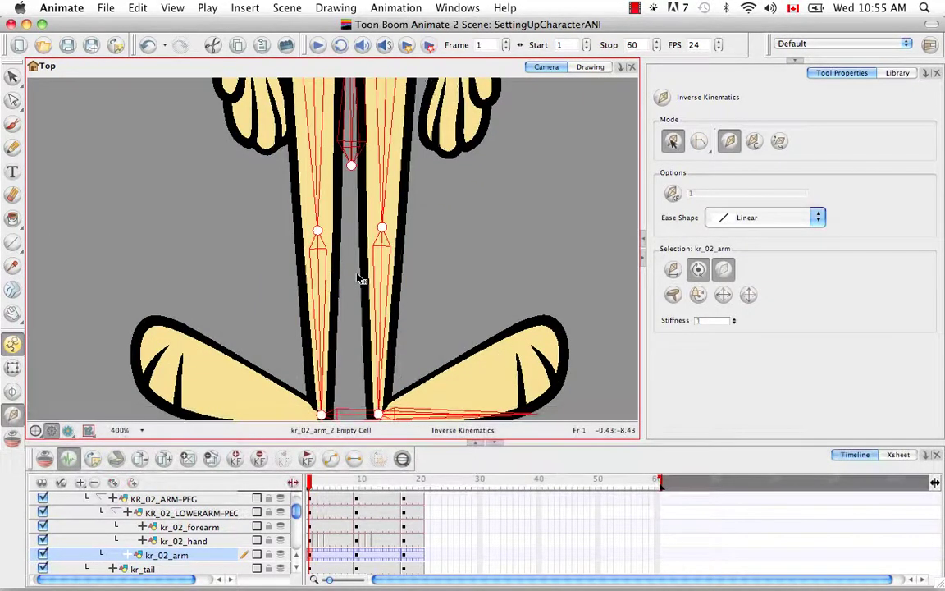
key("space")
left_click_drag(439, 299, 445, 270)
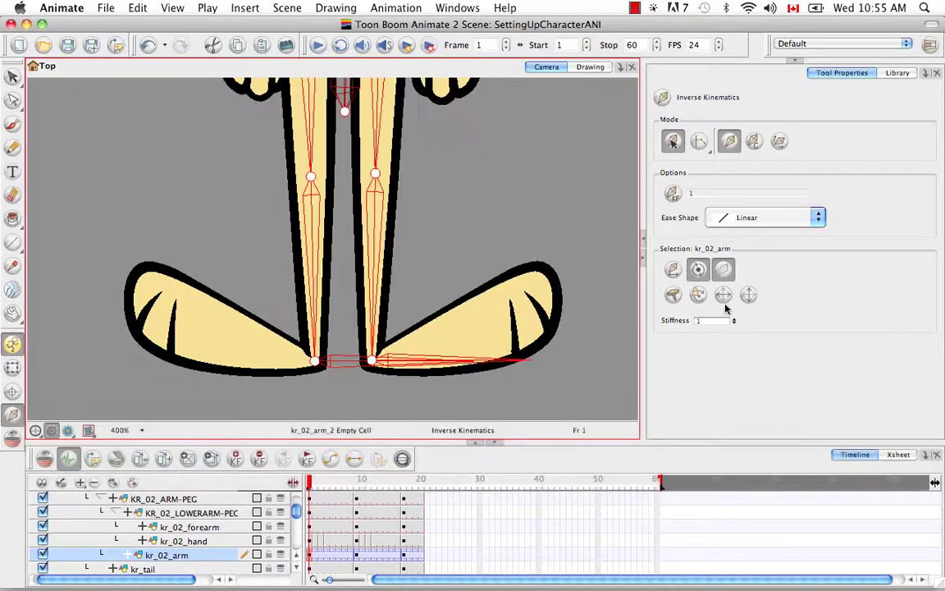
In Bone Editing Mode, extend the left foot bone out to its toe tip.
left_click(779, 142)
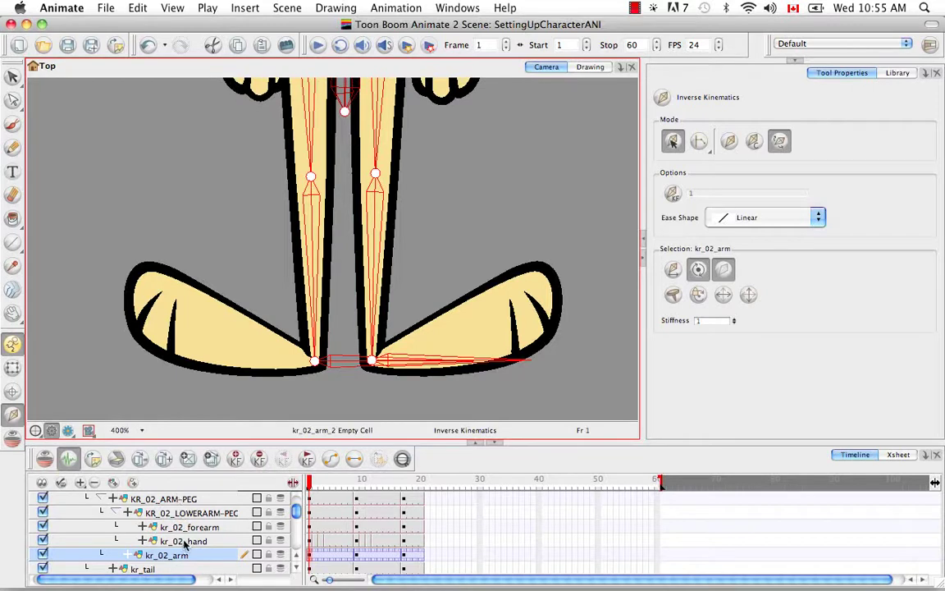
left_click(12, 367)
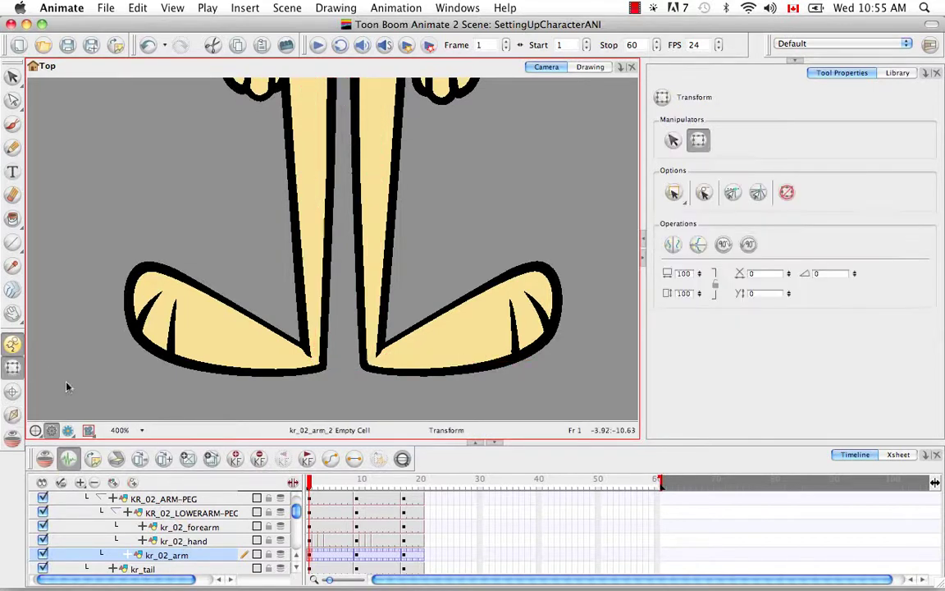
left_click(250, 357)
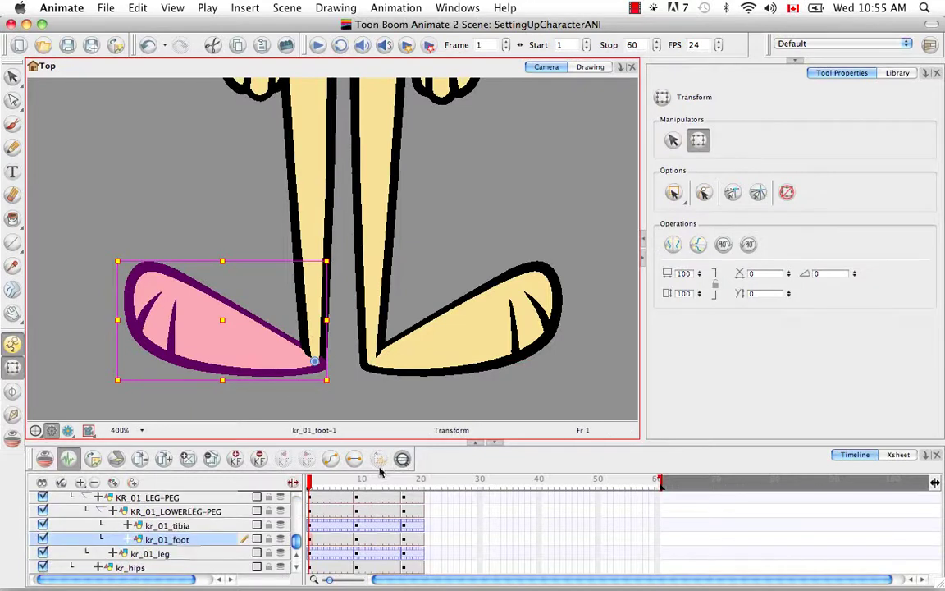
double_click(174, 541)
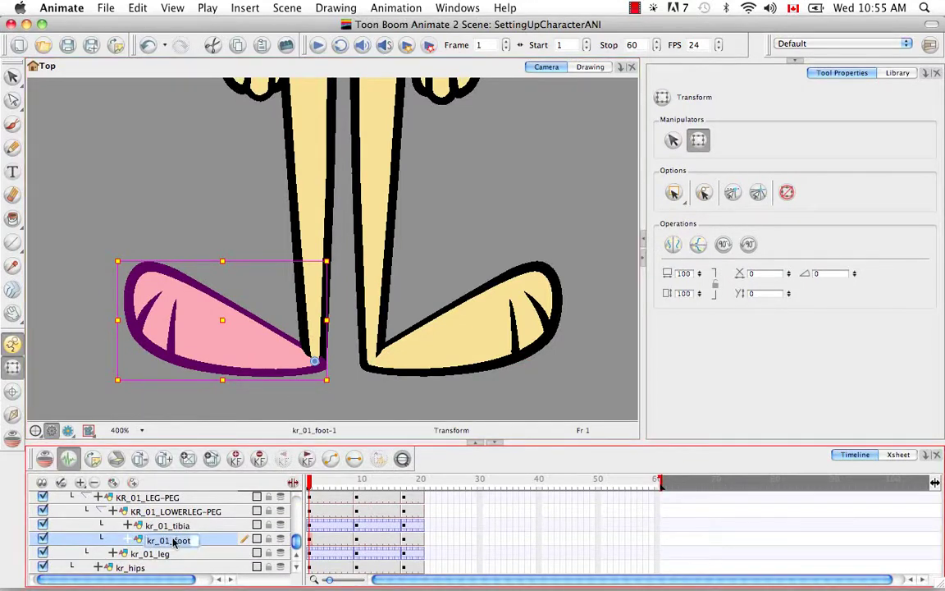
left_click(12, 414)
left_click_drag(313, 359, 128, 294)
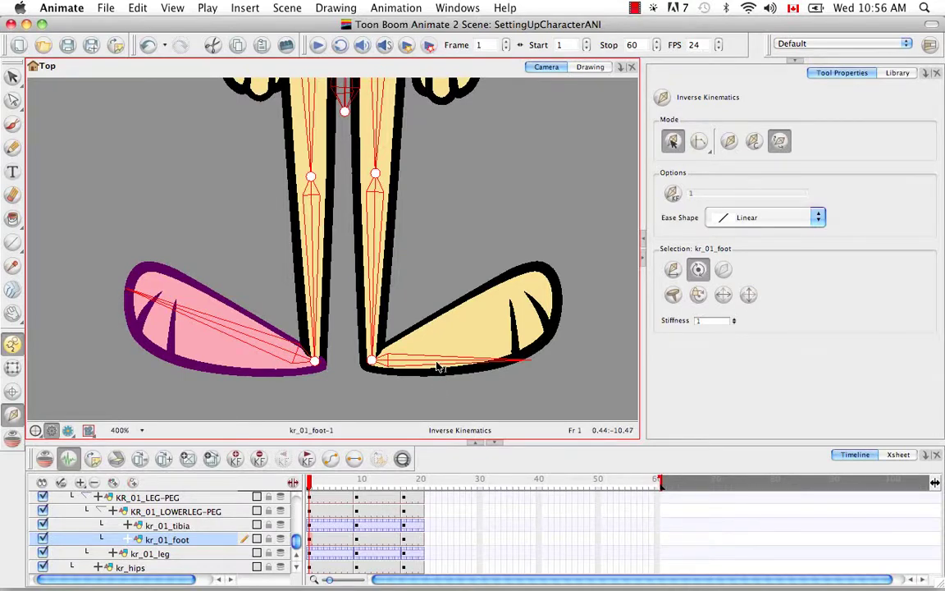
Extend the kr_02_foot bone to its toe tip and undo the stray right foot edit.
left_click(437, 367, "super")
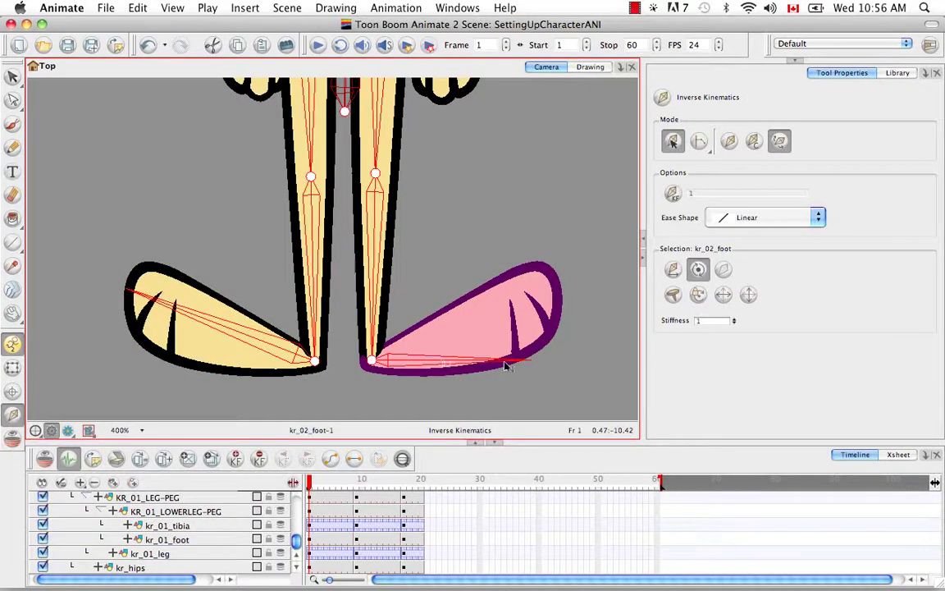
left_click_drag(524, 365, 562, 289)
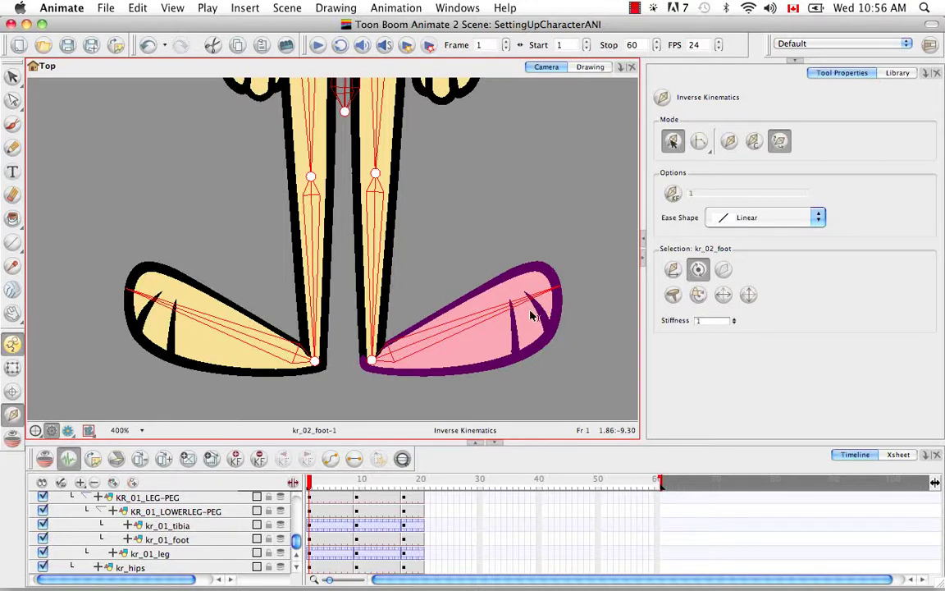
key("space")
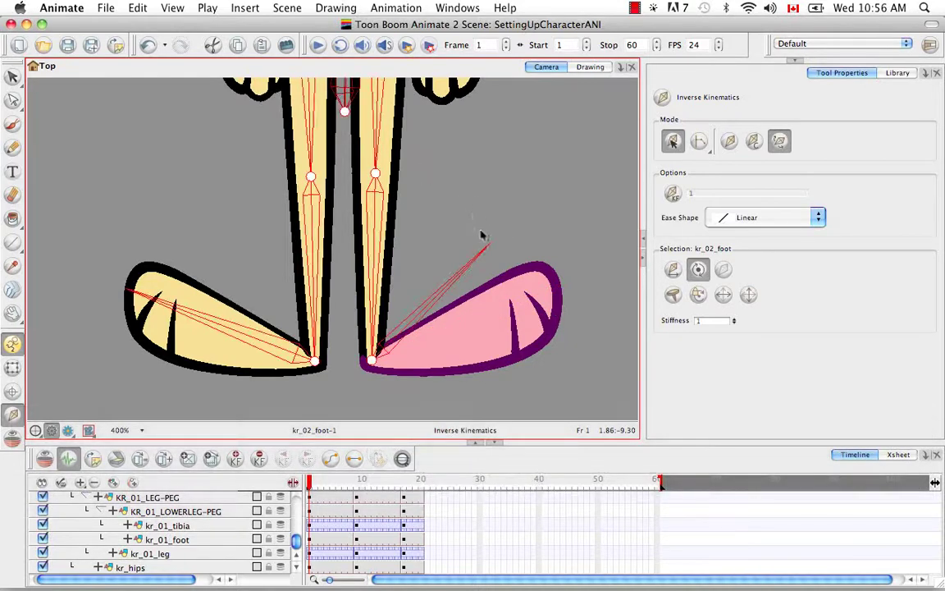
key("super+z")
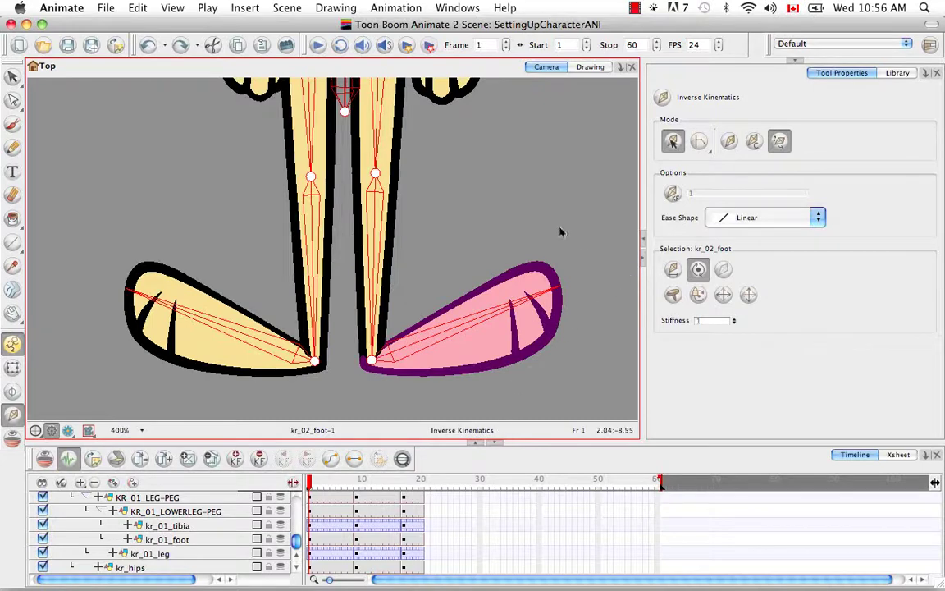
key("space")
left_click_drag(506, 185, 492, 353)
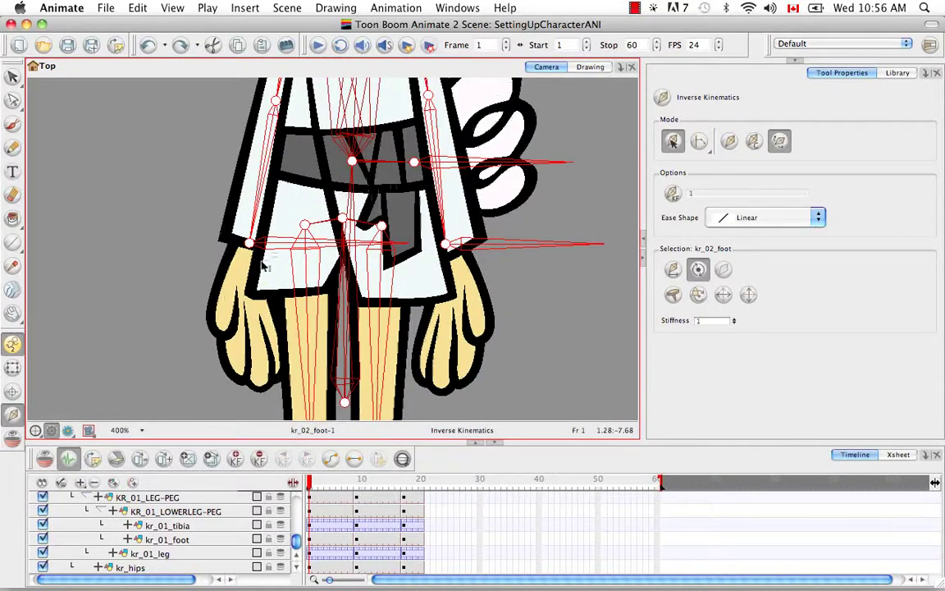
Select kr_01_hand and drag its IK bone down into the left hand.
left_click(370, 253, "super")
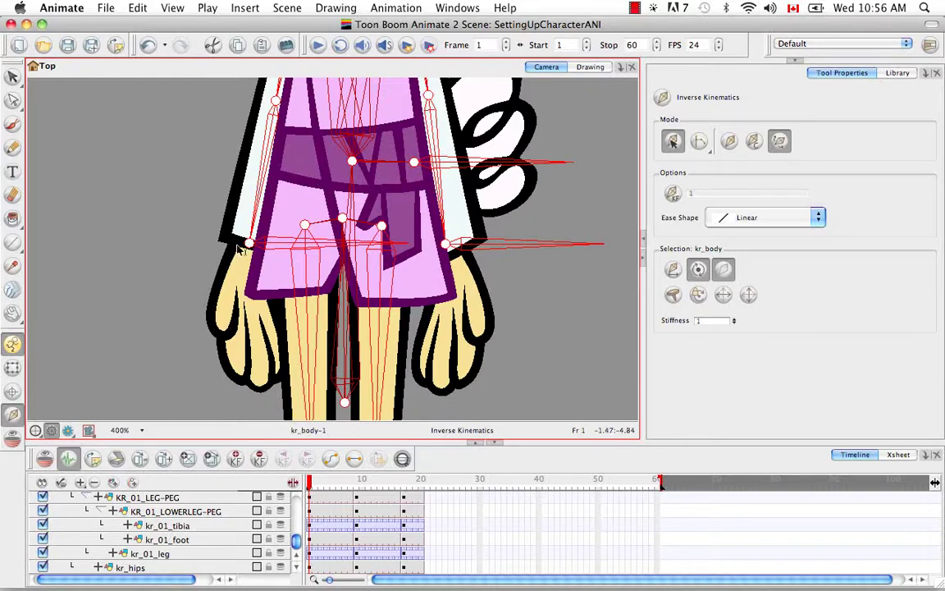
left_click(12, 366)
left_click(241, 329)
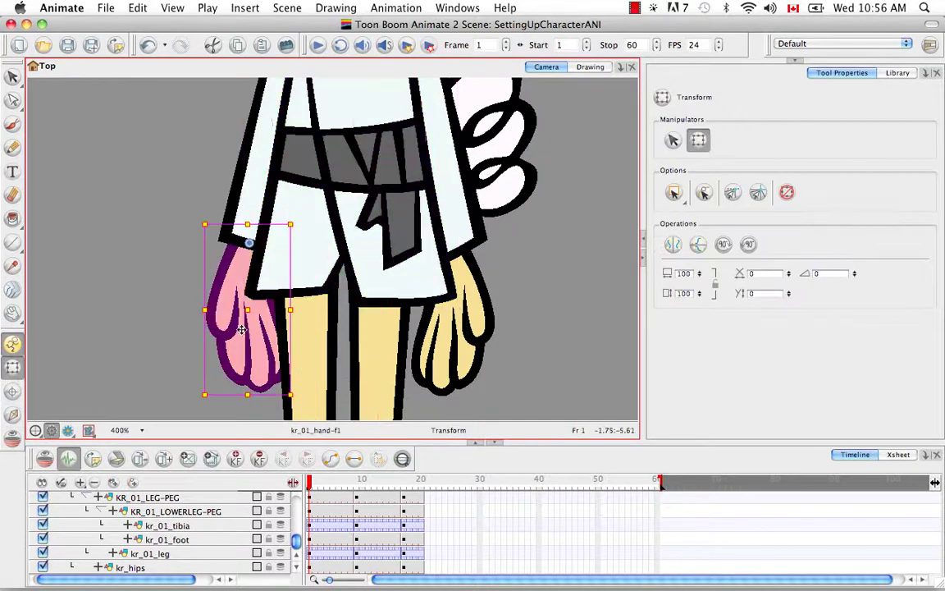
left_click(12, 415)
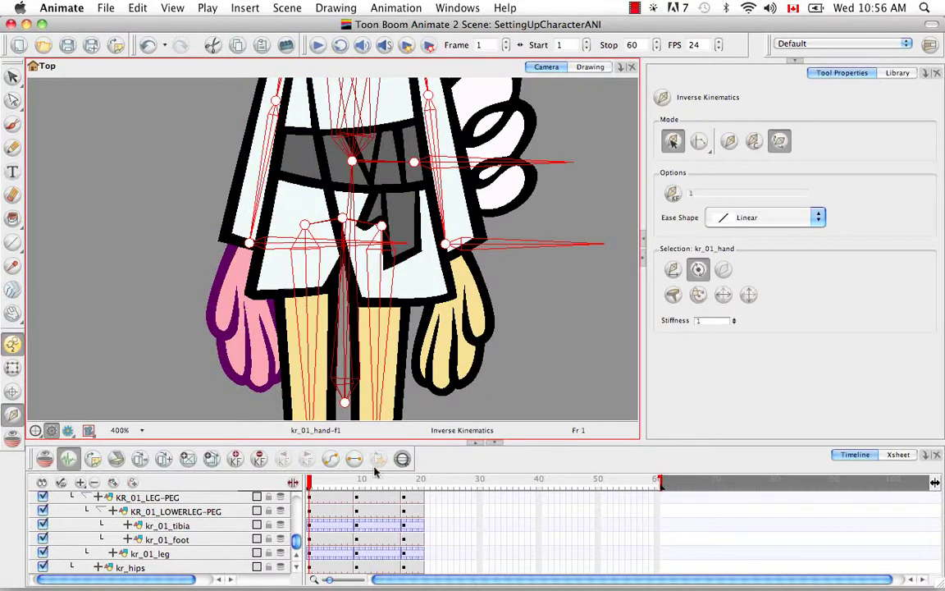
left_click(403, 459)
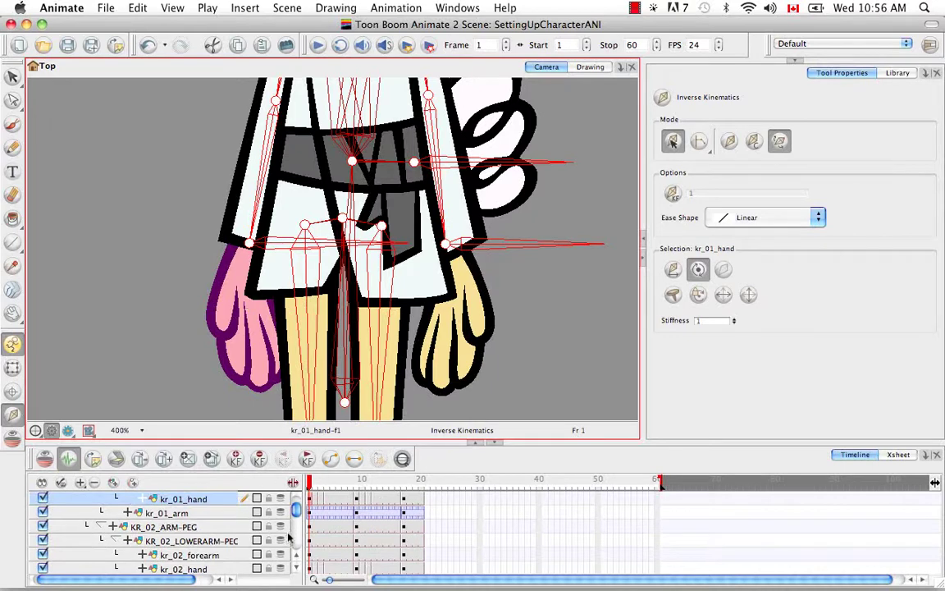
left_click(297, 560)
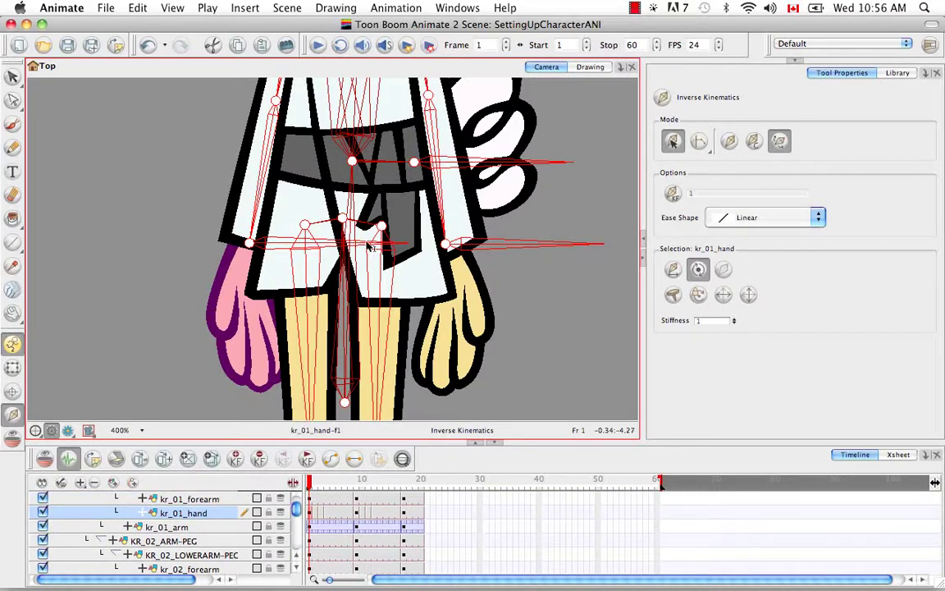
left_click_drag(369, 247, 277, 388)
Select kr_02_hand and drag its IK bone down to the right hand's fingertips.
left_click(13, 367)
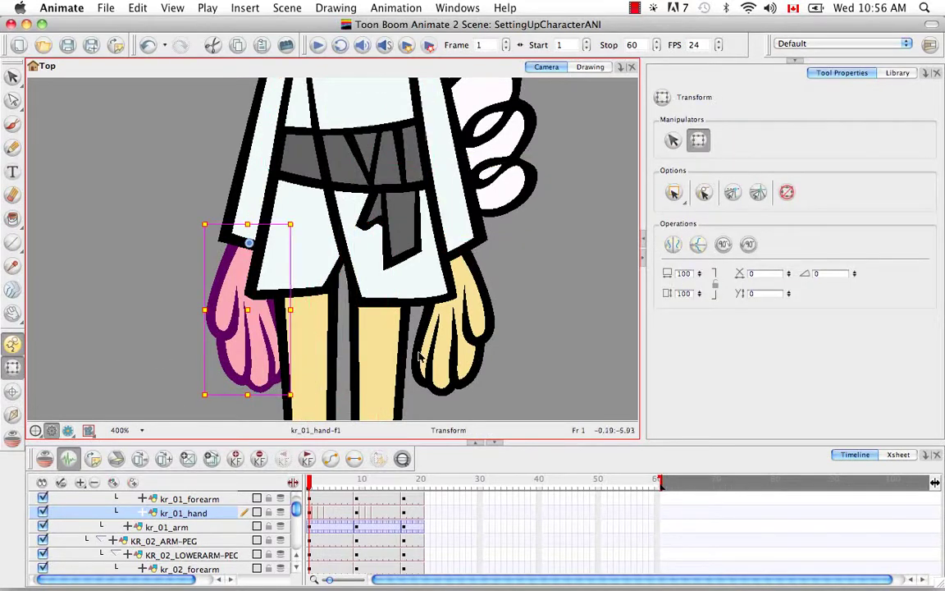
left_click(435, 320)
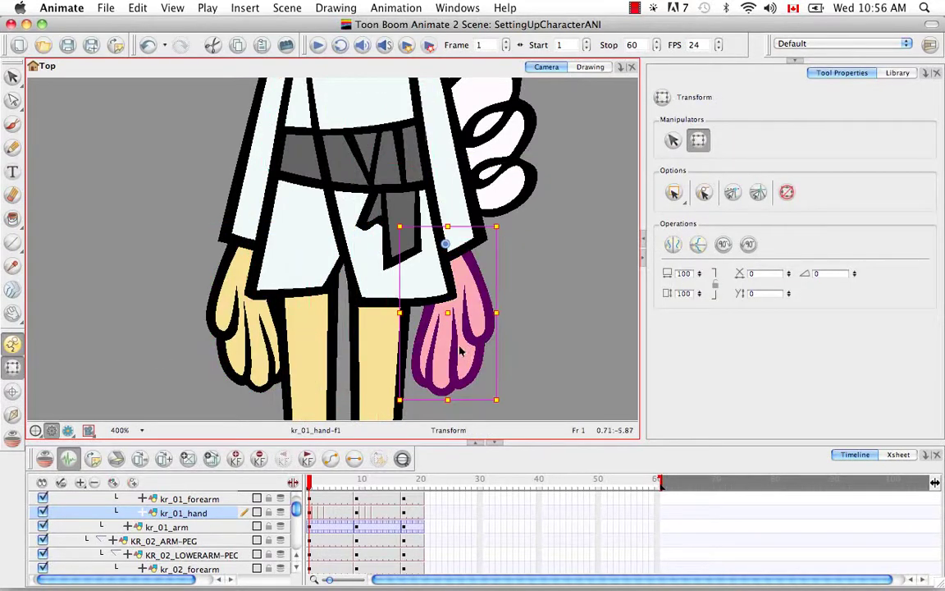
left_click(12, 415)
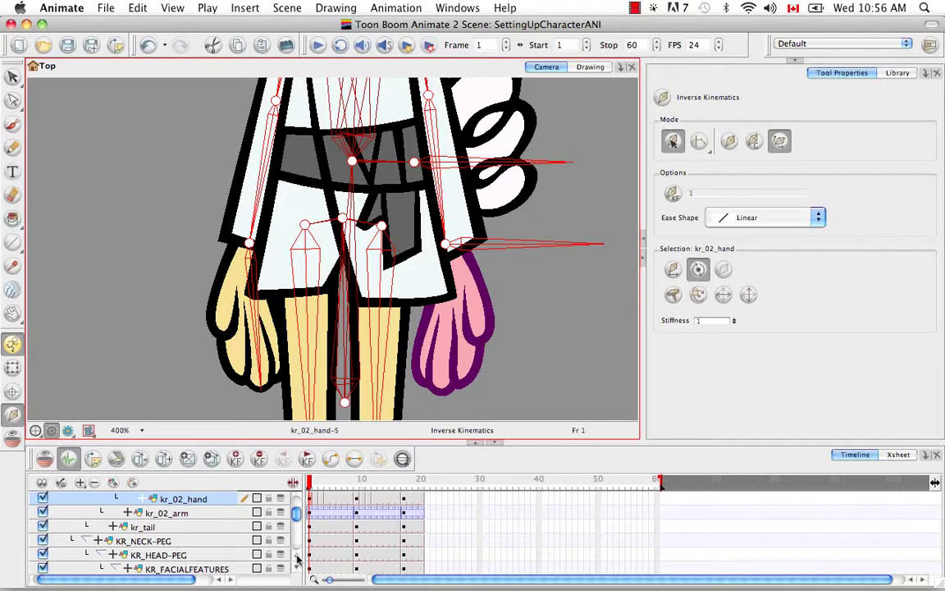
scroll(298, 558, "up", 4)
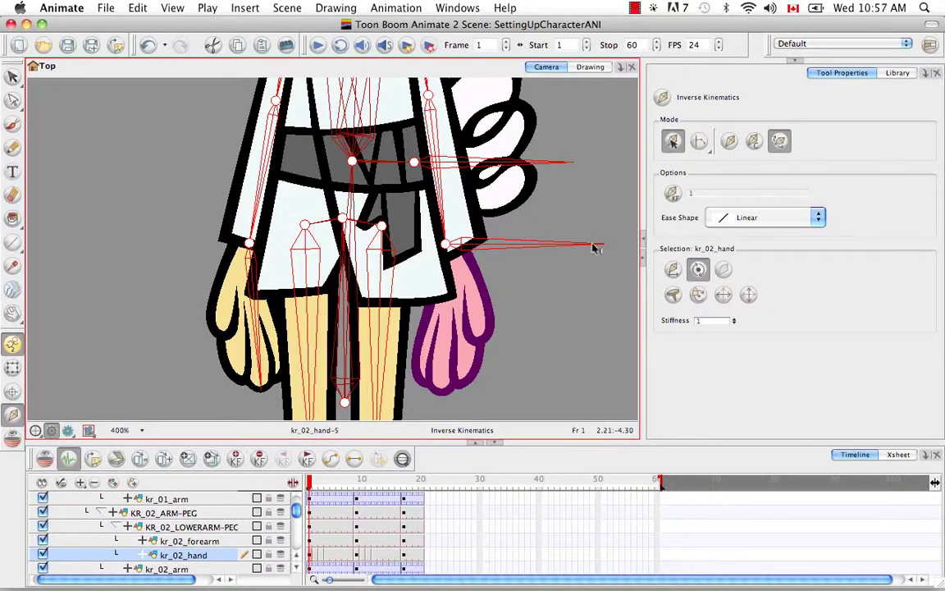
left_click_drag(596, 247, 443, 399)
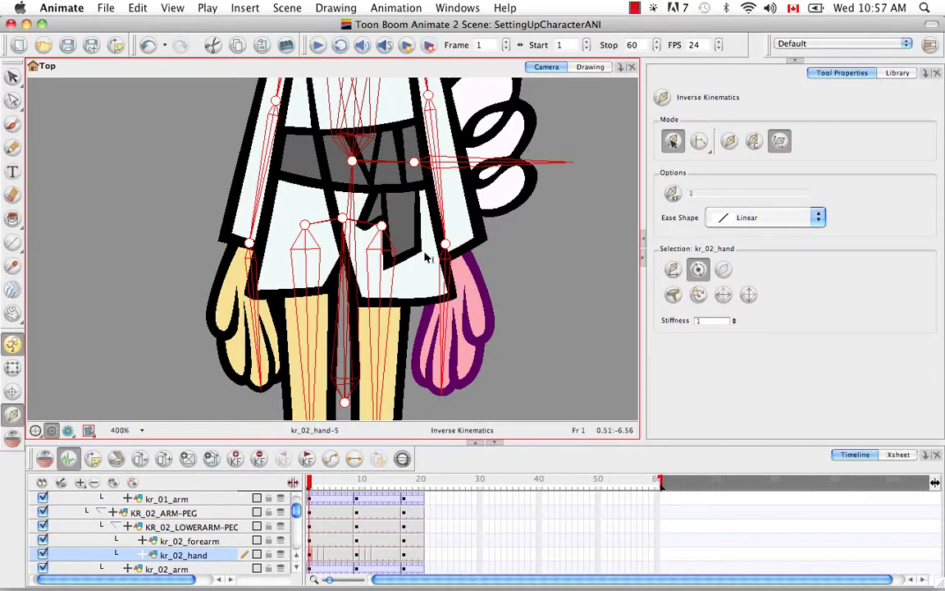
key("space")
left_click_drag(426, 259, 458, 338)
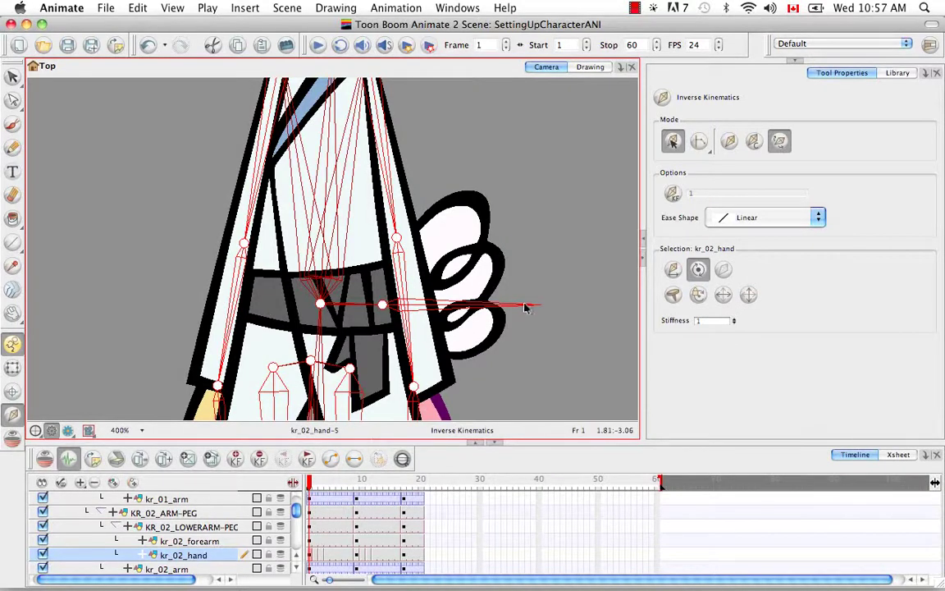
Select kr_tail and swing its IK bone up from the belt into the tail.
key("super+shift+a")
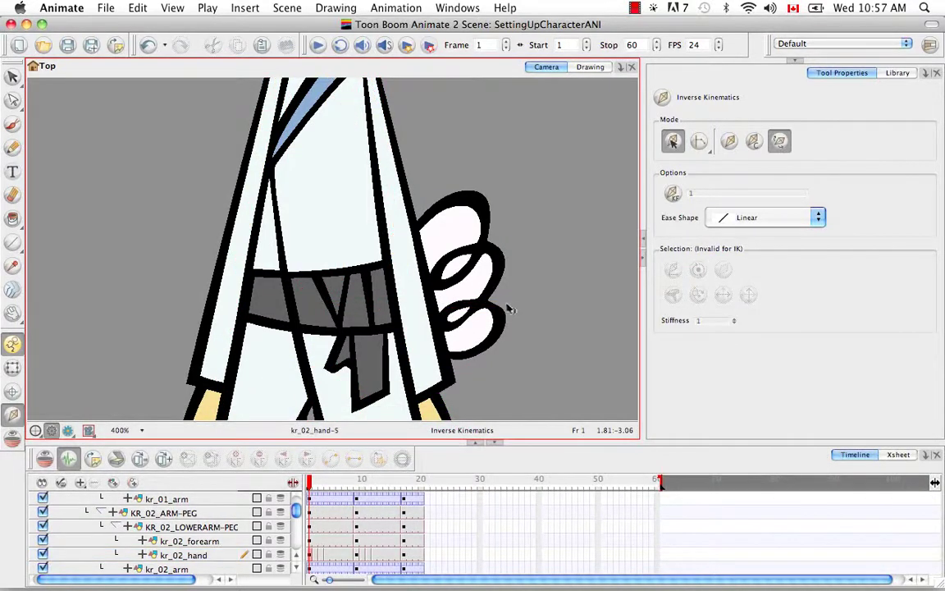
key("shift+t")
left_click(467, 277)
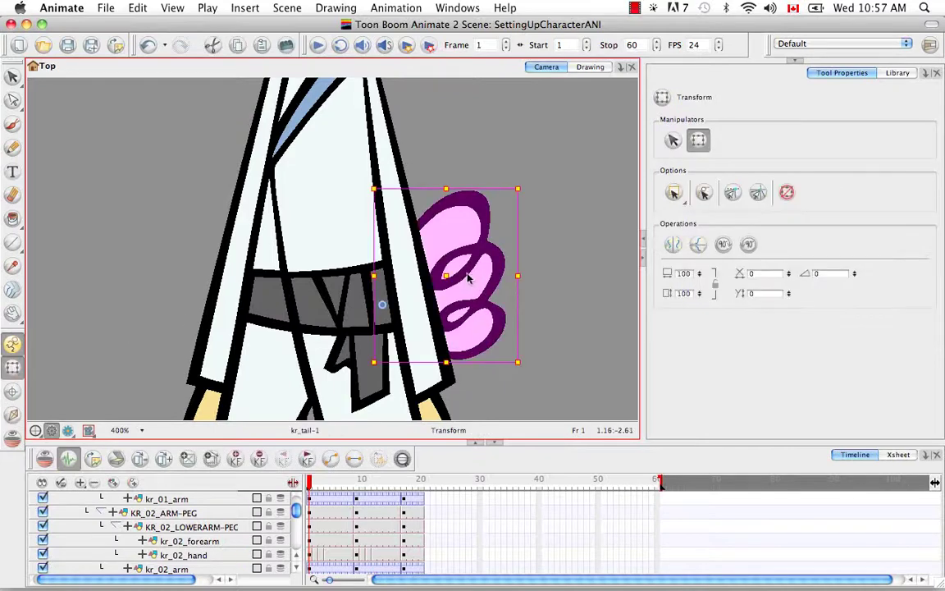
left_click(13, 414)
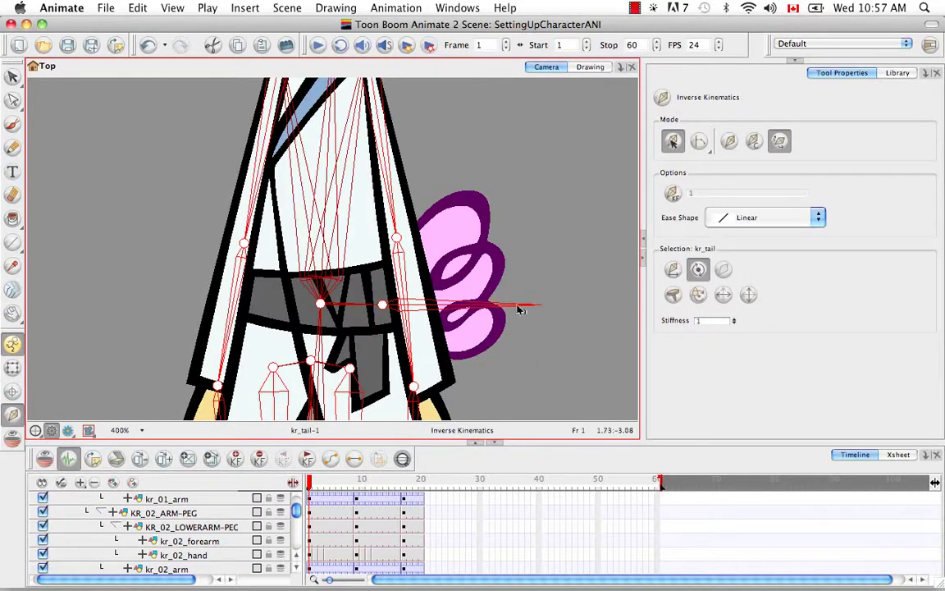
left_click_drag(525, 300, 506, 260)
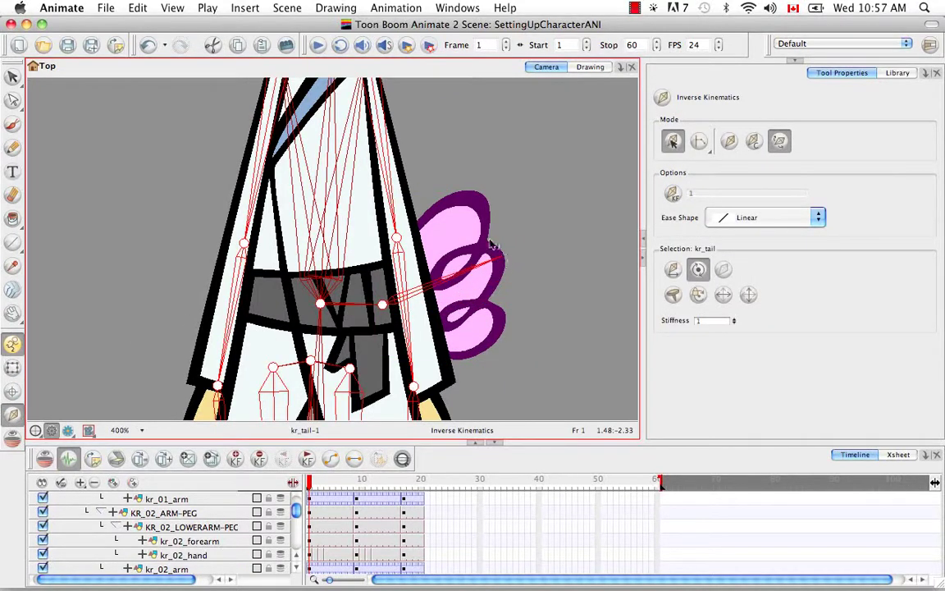
Pan the view up past the collar to the rabbit's head and ears.
key("space")
left_click_drag(375, 228, 382, 304)
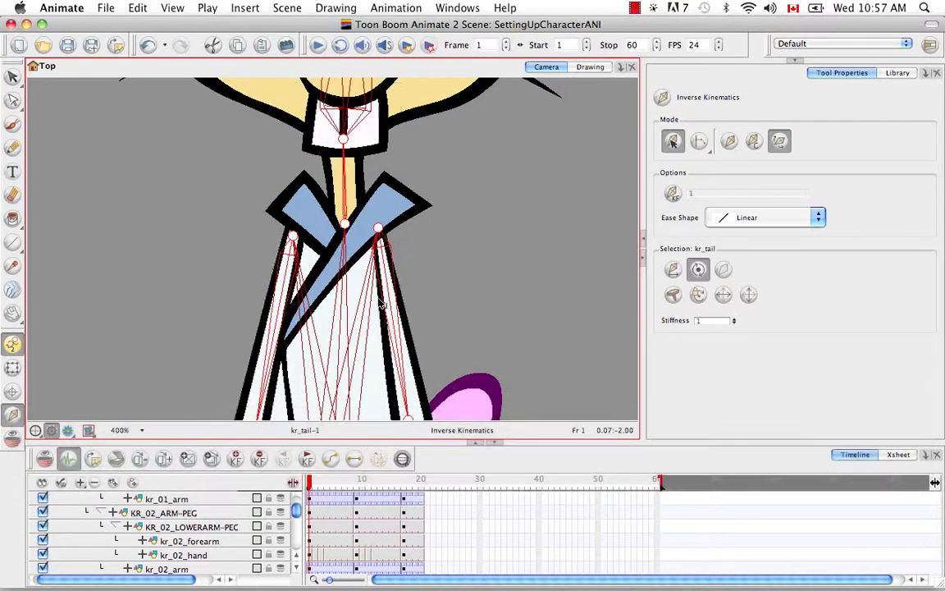
key("space")
left_click_drag(374, 221, 316, 328)
key("space")
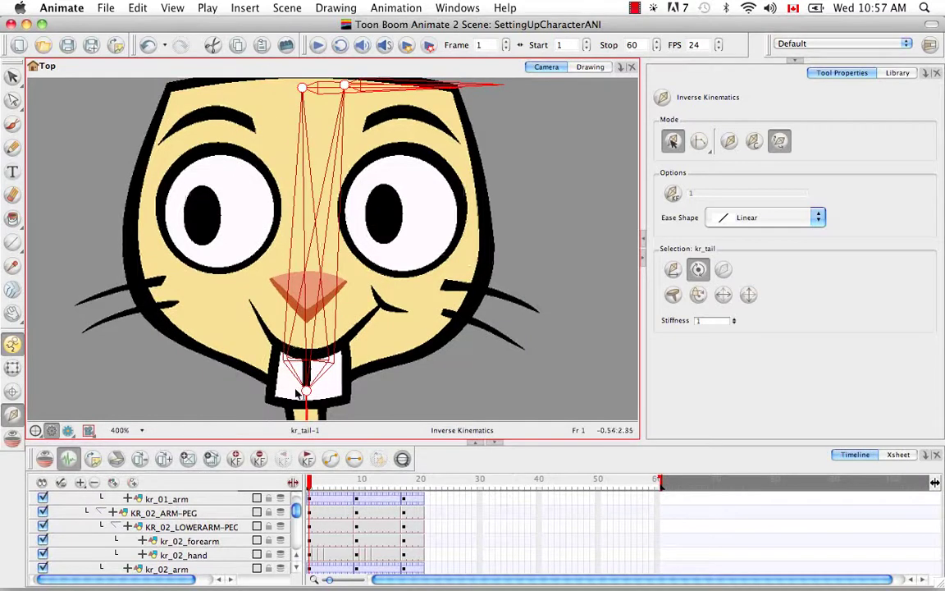
key("space")
left_click_drag(337, 184, 296, 295)
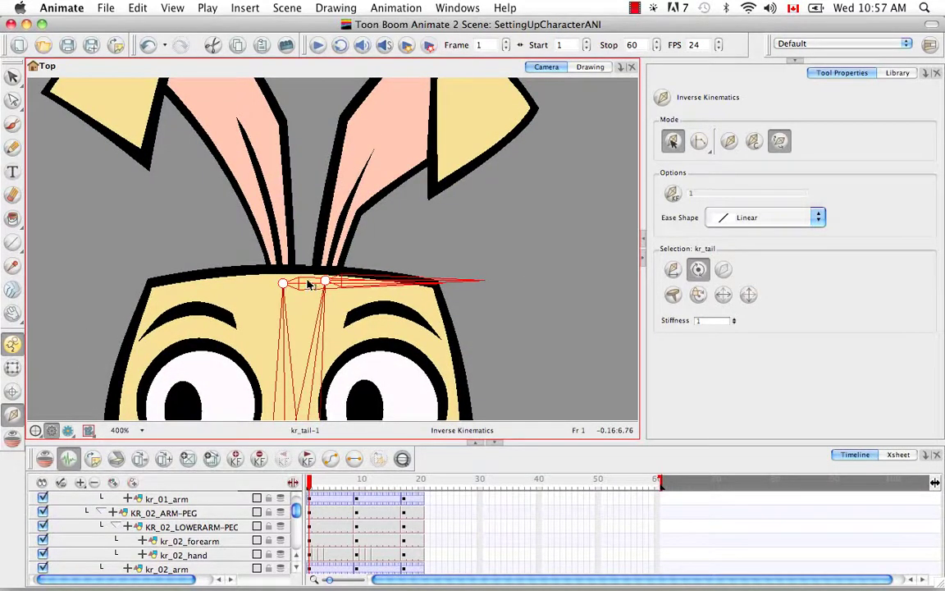
Try stretching the head bone toward the left ear tip with kr_01_ear selected, then undo it.
left_click(312, 287, "super")
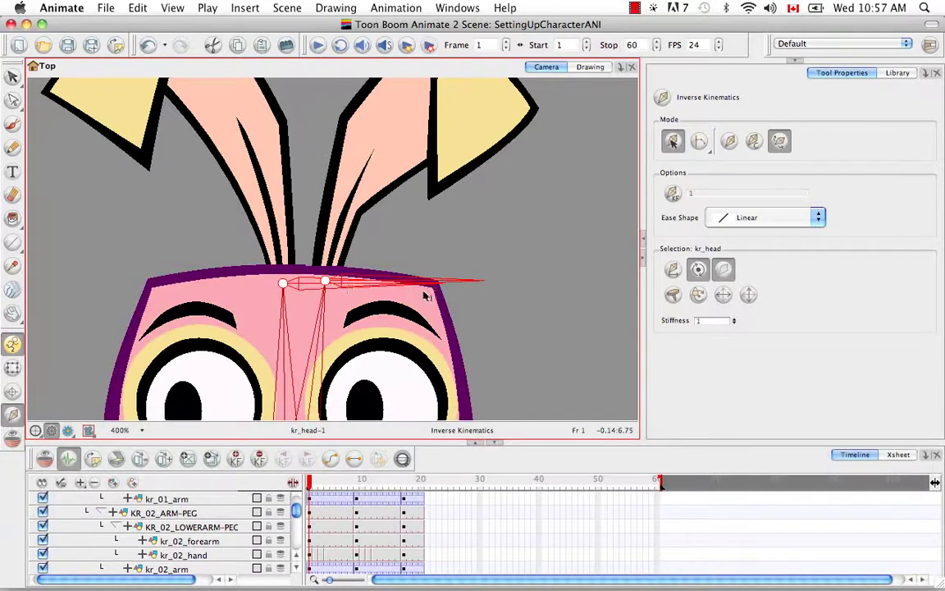
left_click(13, 367)
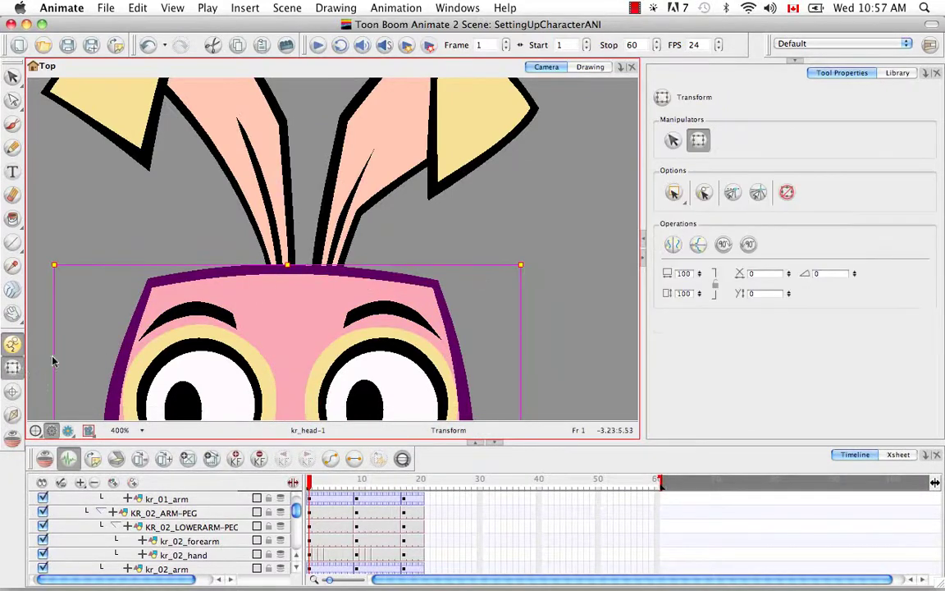
left_click(277, 238)
left_click(403, 458)
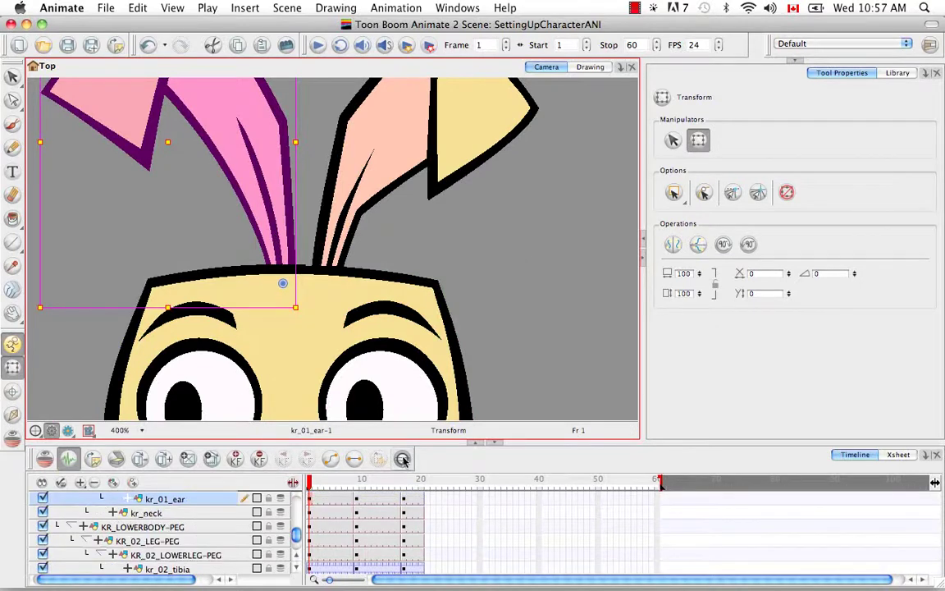
scroll(297, 561, "up", 2)
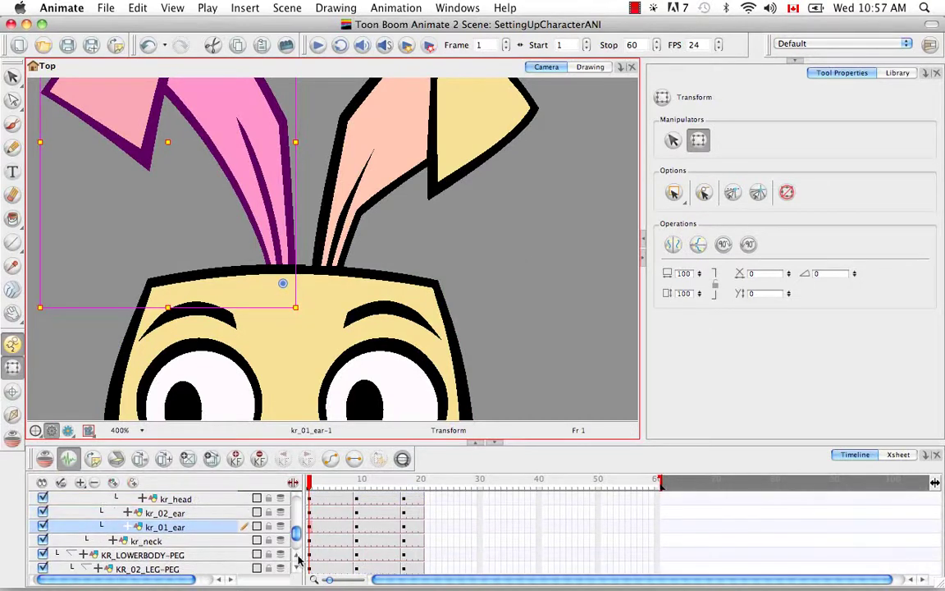
left_click(12, 415)
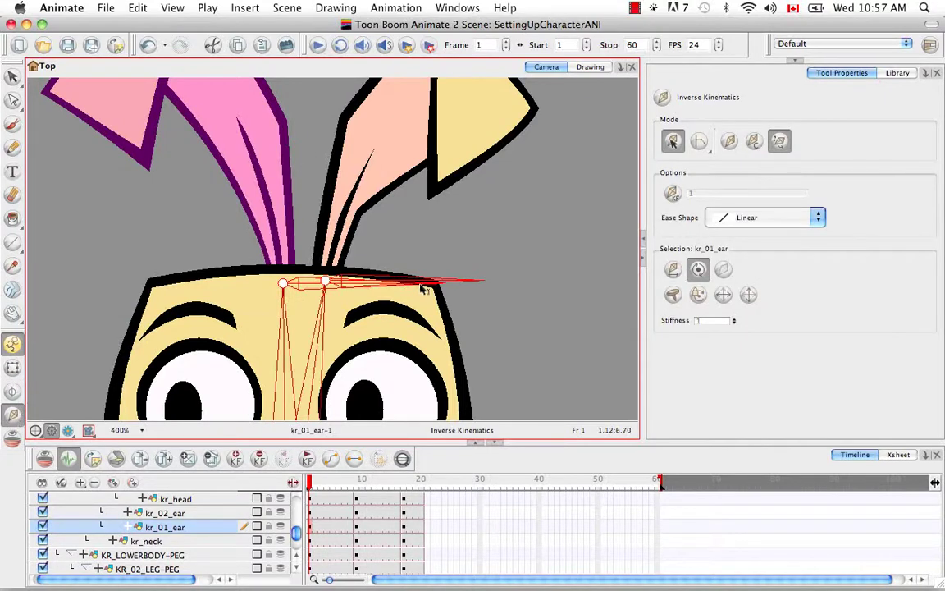
left_click_drag(280, 266, 140, 185)
key("space")
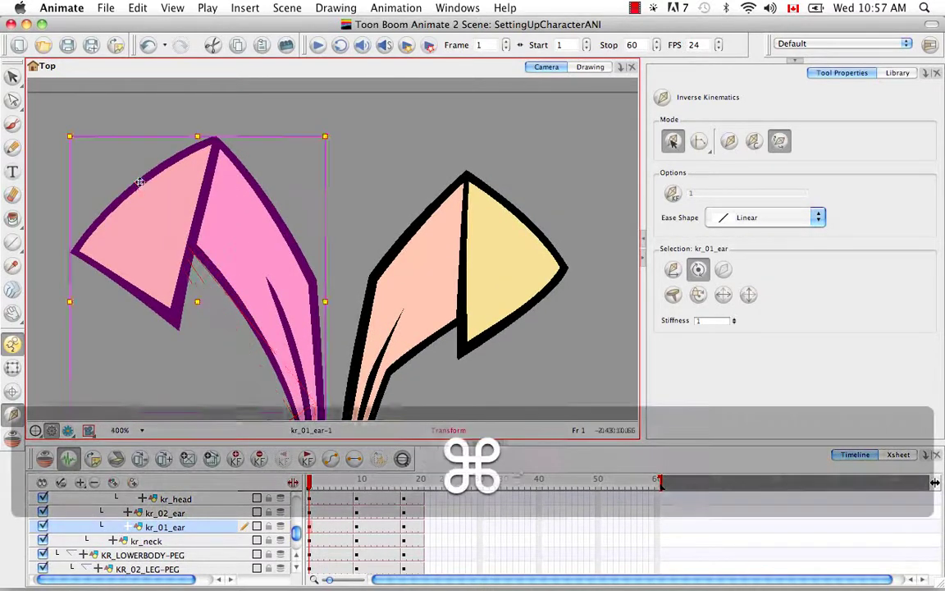
key("super+minus")
key("space")
left_click_drag(401, 313, 358, 263)
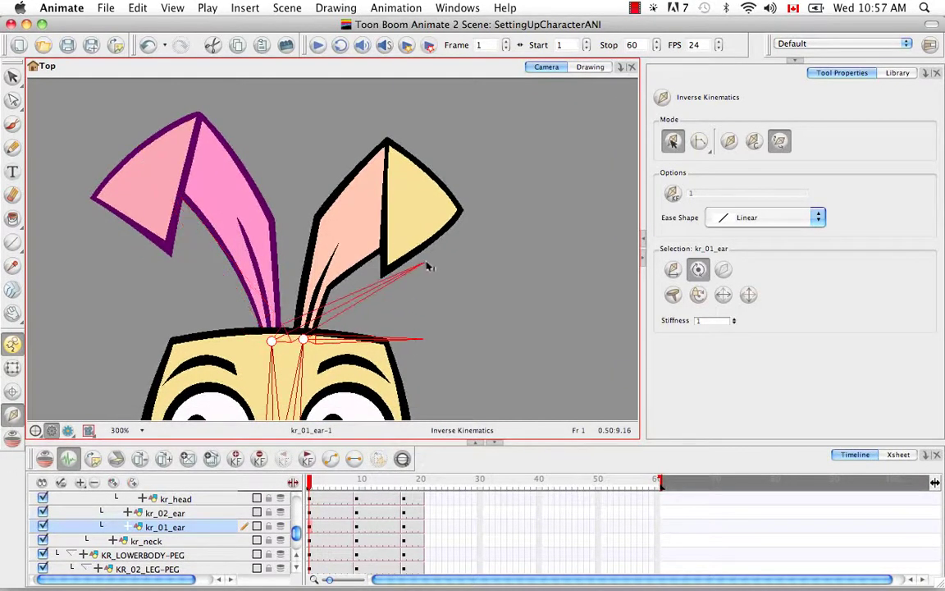
key("super+z")
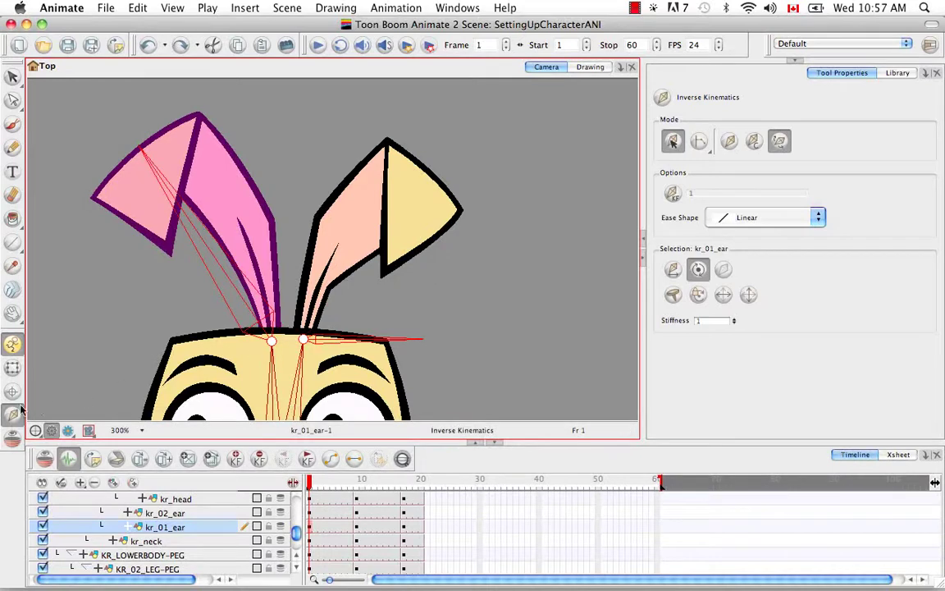
Aim a bone into the right ear tip of kr_02_ear, show its transform box, and zoom out.
left_click(12, 367)
left_click(337, 254)
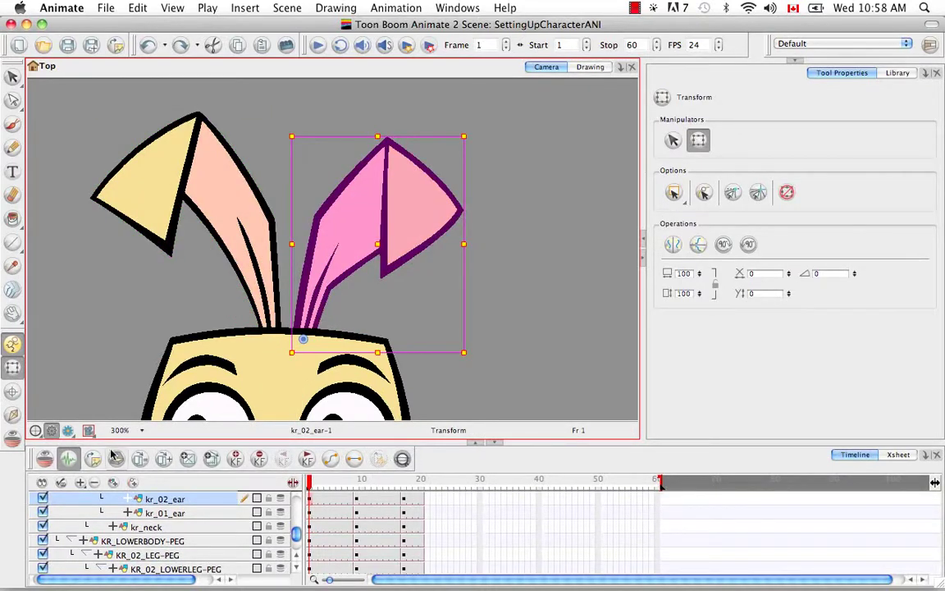
left_click(12, 415)
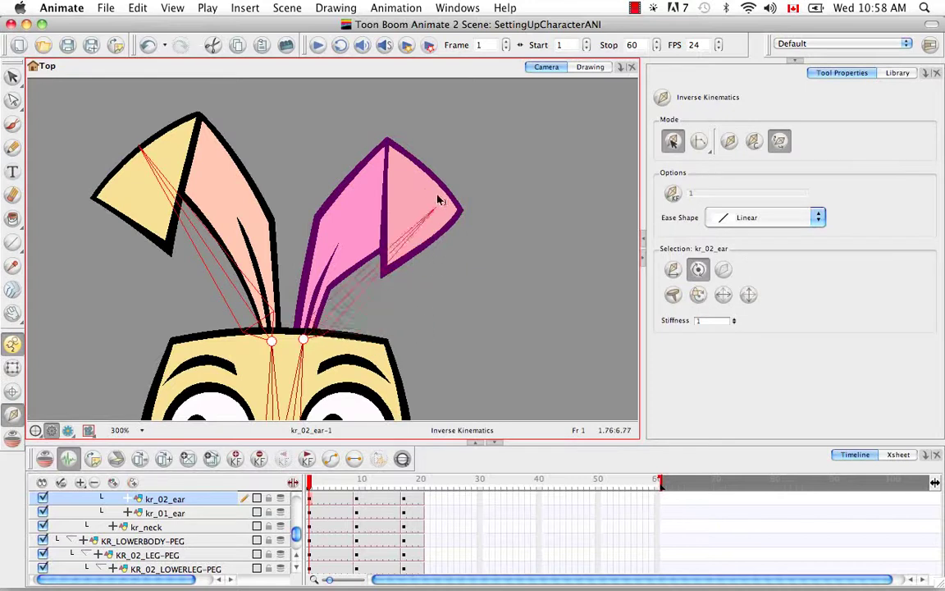
left_click_drag(435, 178, 427, 172)
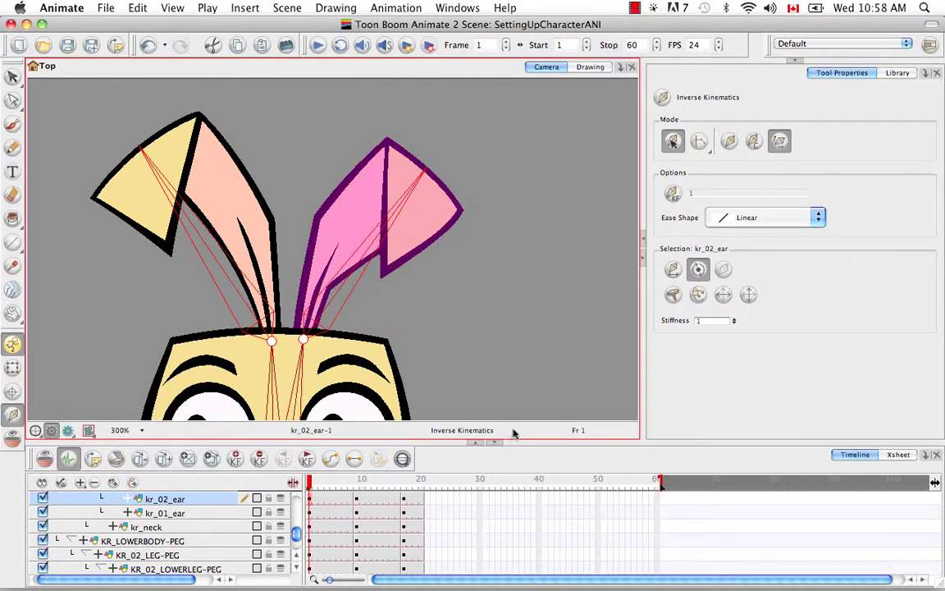
left_click(729, 141)
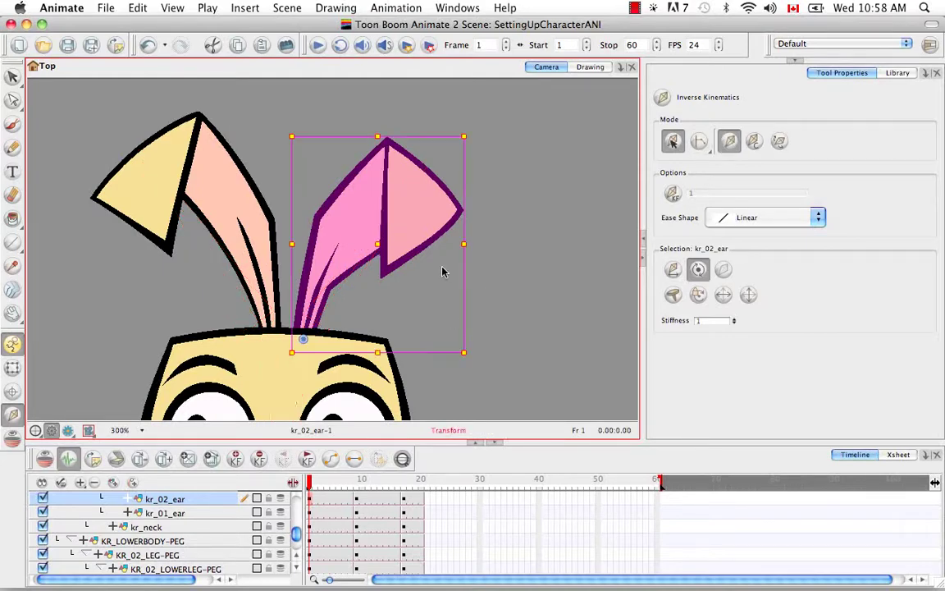
key("super+minus")
key("super+minus")
key("super+minus")
Pan down the body and zoom to 500% on the hip and upper-leg IK bones.
key("space")
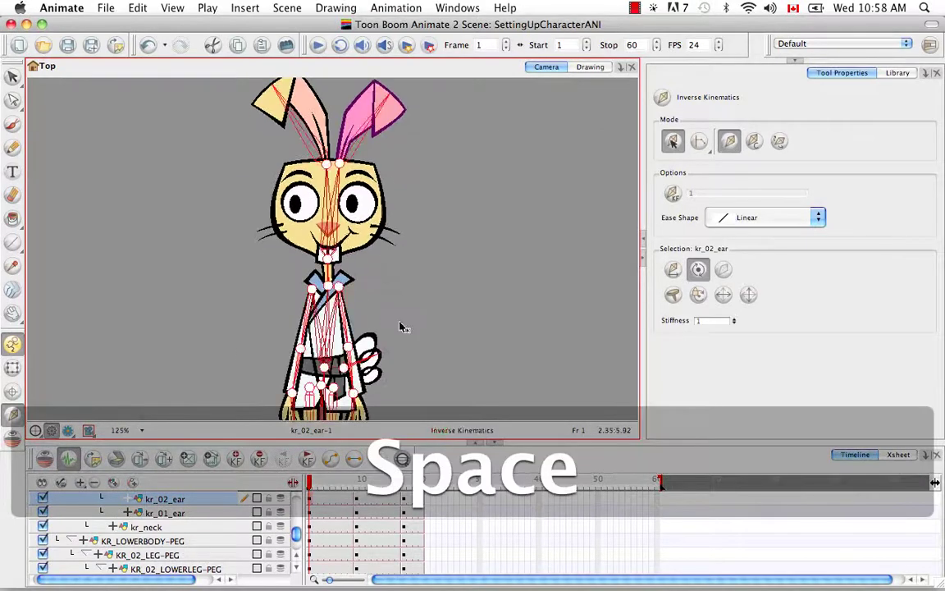
key("space")
left_click_drag(407, 340, 401, 265)
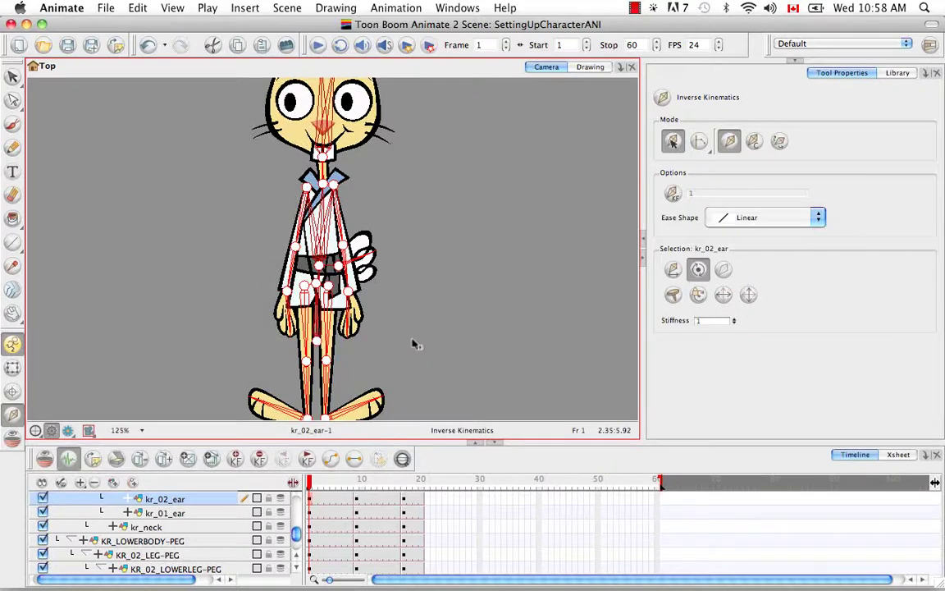
key("space")
mouse_move(412, 346)
left_mouse_down()
mouse_move(417, 321)
mouse_move(420, 337)
left_mouse_up()
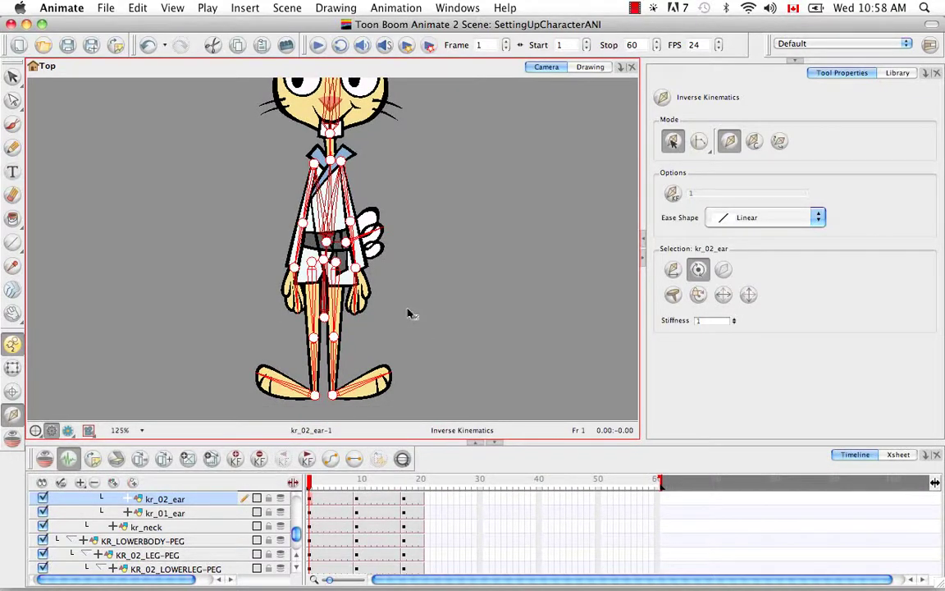
key("super+equal")
key("super+equal")
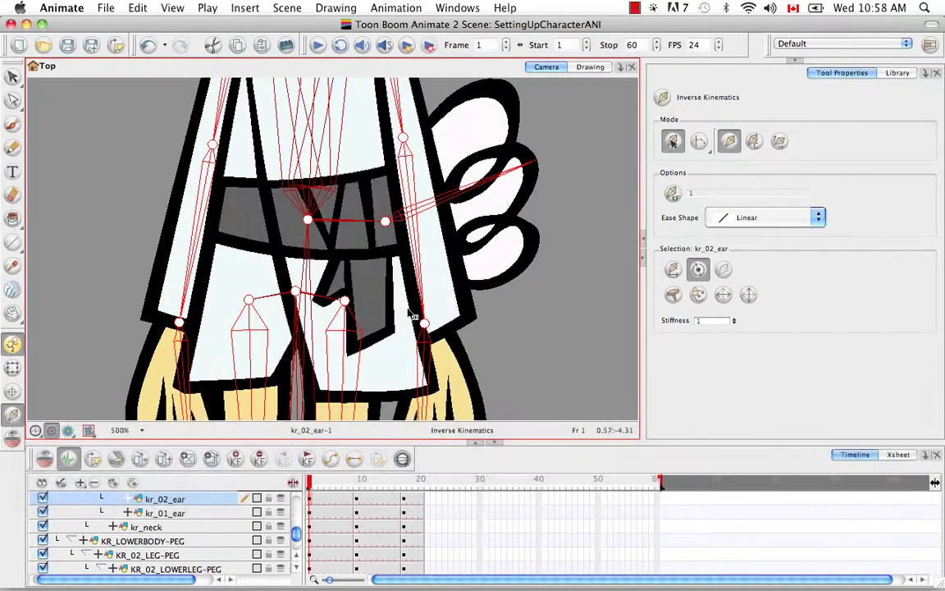
key("space")
left_click_drag(386, 247, 378, 195)
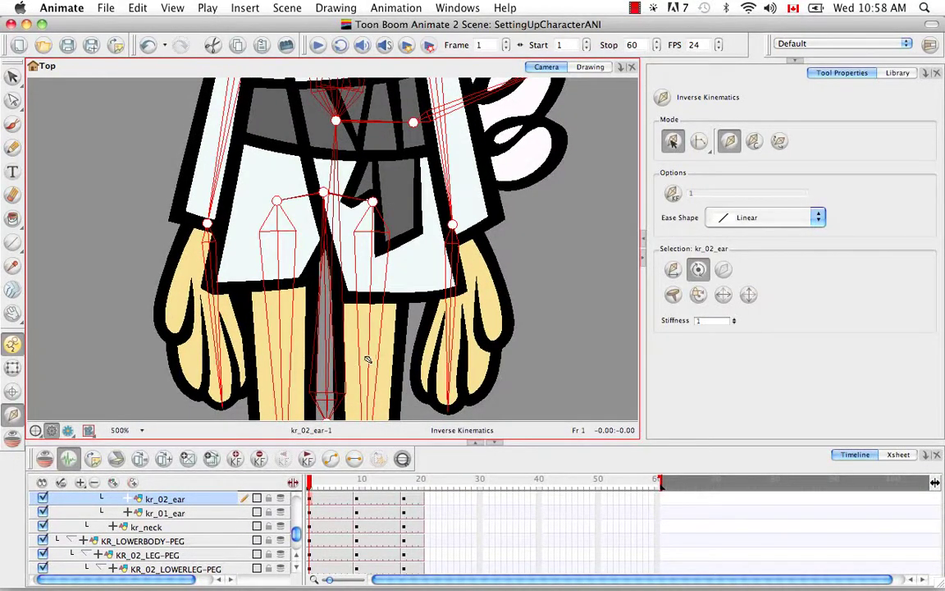
key("space")
left_click_drag(378, 358, 384, 291)
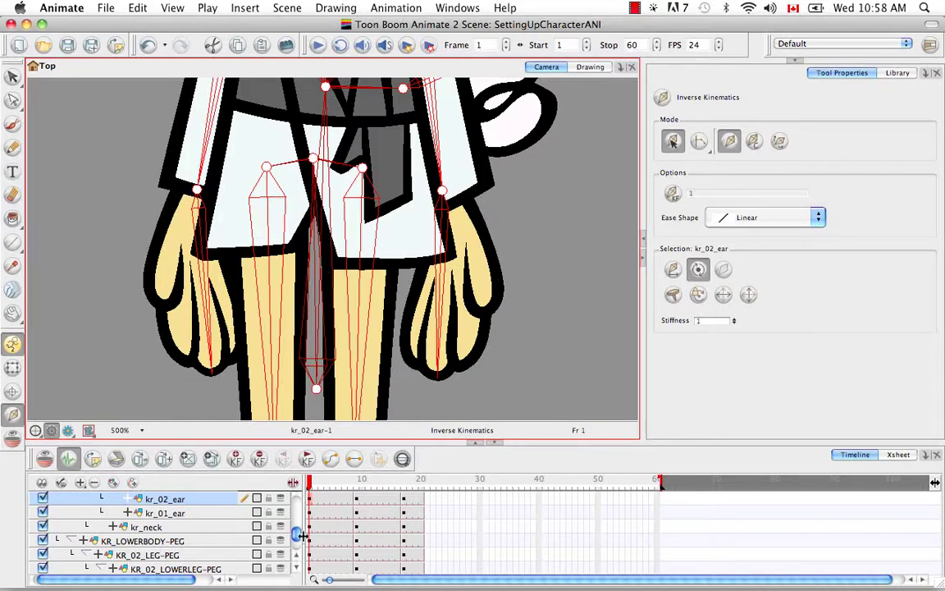
scroll(298, 514, "up", 3)
scroll(298, 514, "up", 5)
Turn on Enable Translation if Top of the Hierarchy for KR_MASTER-PEG, then fit the rabbit in view.
left_click(154, 498)
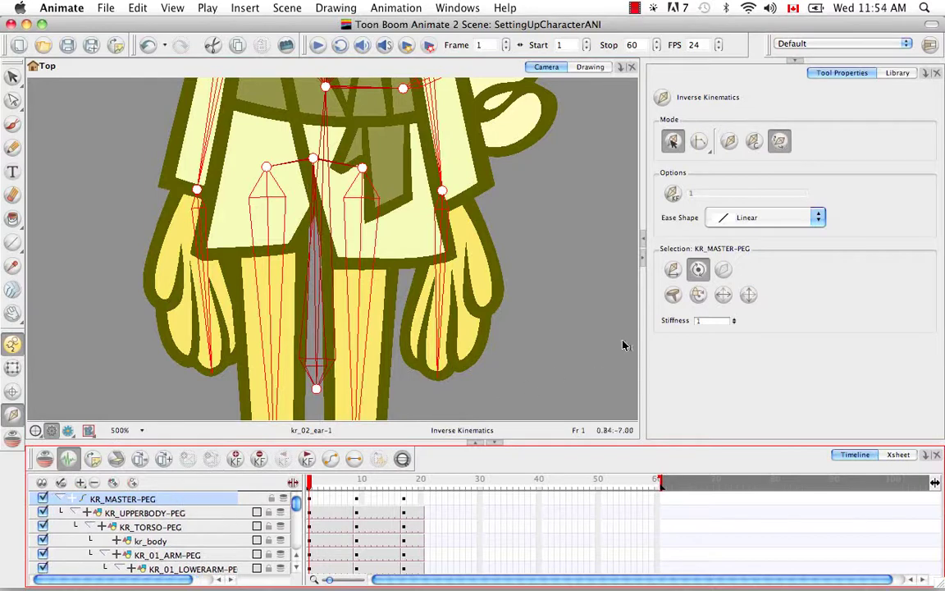
left_click(674, 271)
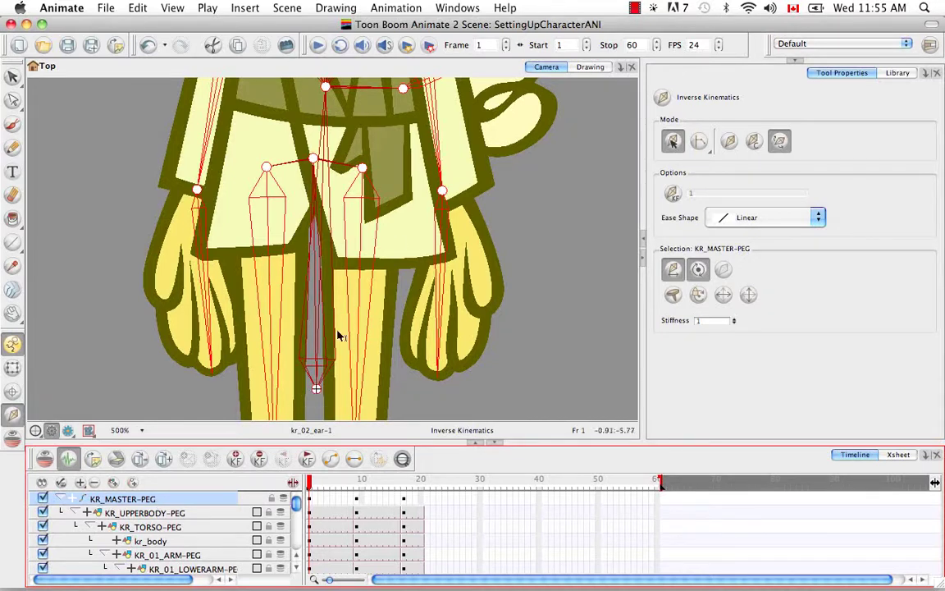
left_click(561, 435)
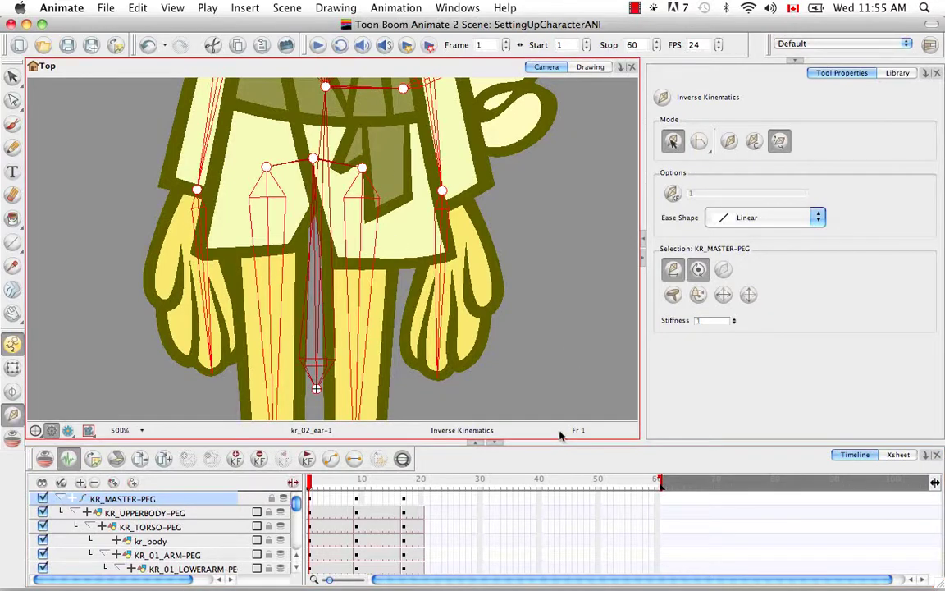
key("shift+m")
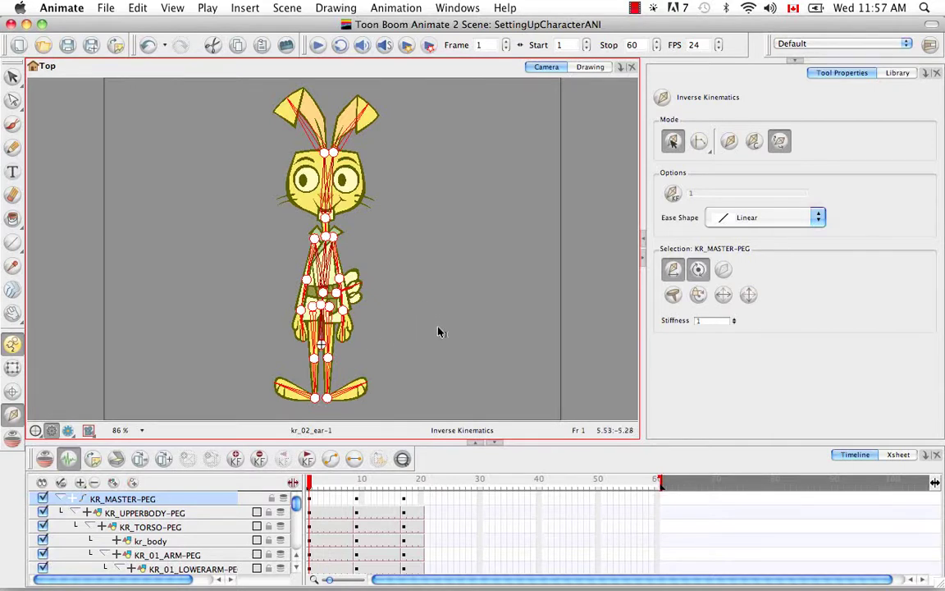
Collapse KR_MASTER-PEG and scrub through the poses keyed at frames 1, 9 and 17.
left_click(59, 501)
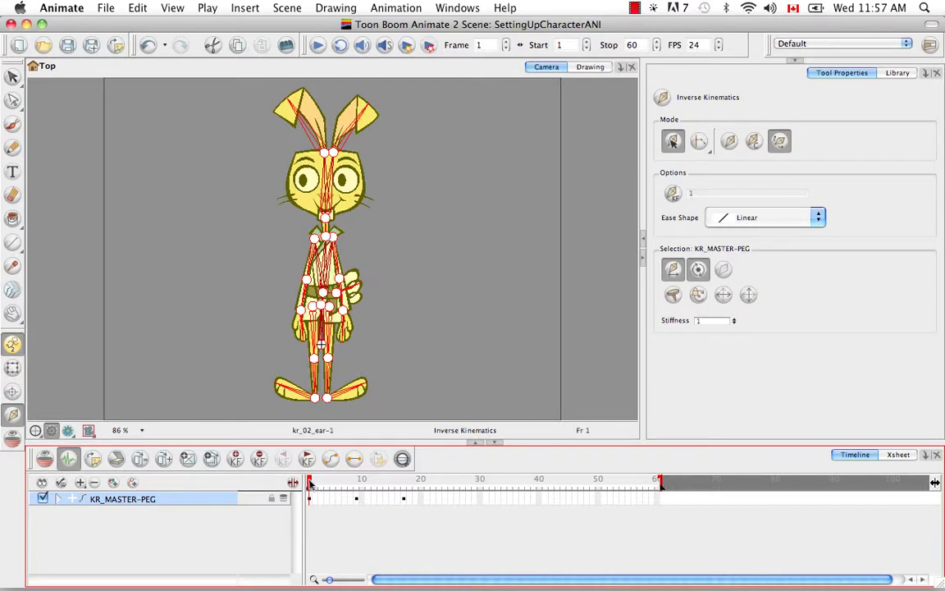
left_click_drag(315, 484, 405, 484)
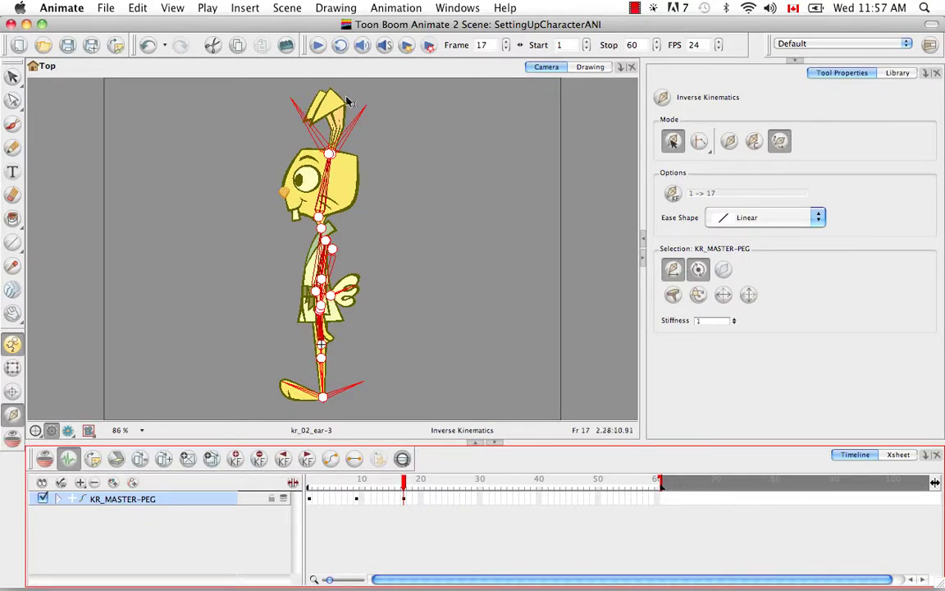
left_click_drag(365, 479, 403, 478)
left_click_drag(403, 485, 356, 485)
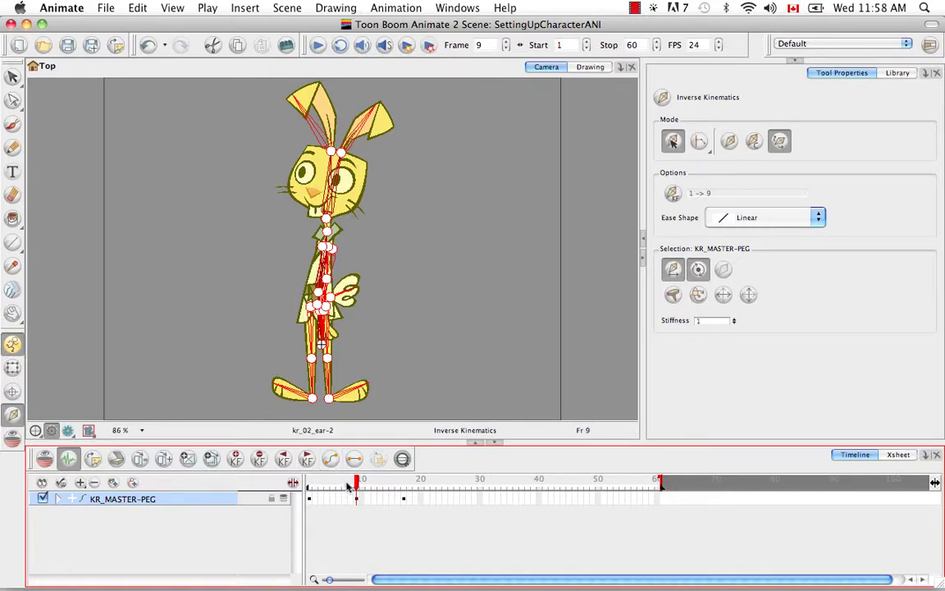
left_click_drag(357, 484, 309, 482)
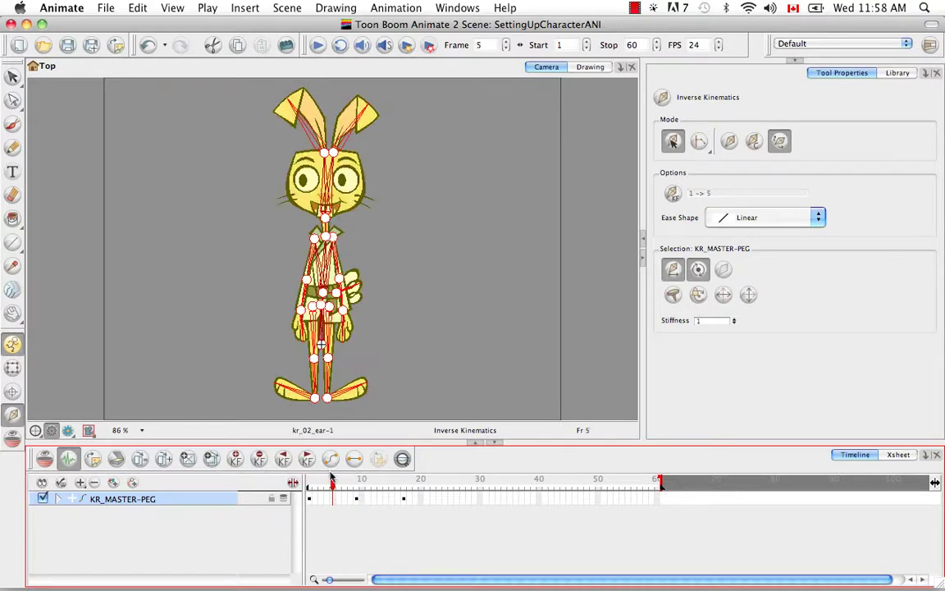
Append _IK to the KR_MASTER-PEG layer name so it reads KR_MASTER_IK.
double_click(139, 500)
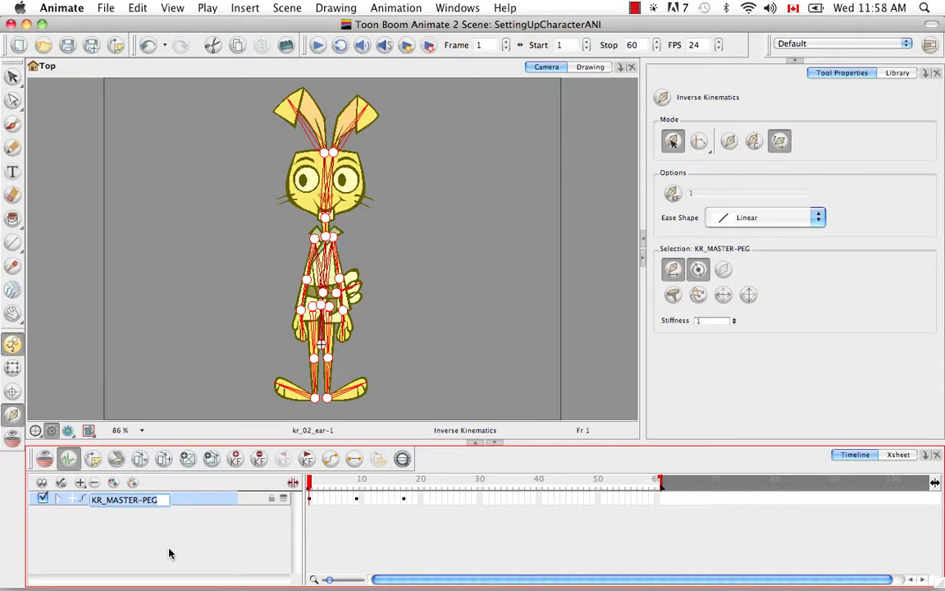
key("Right")
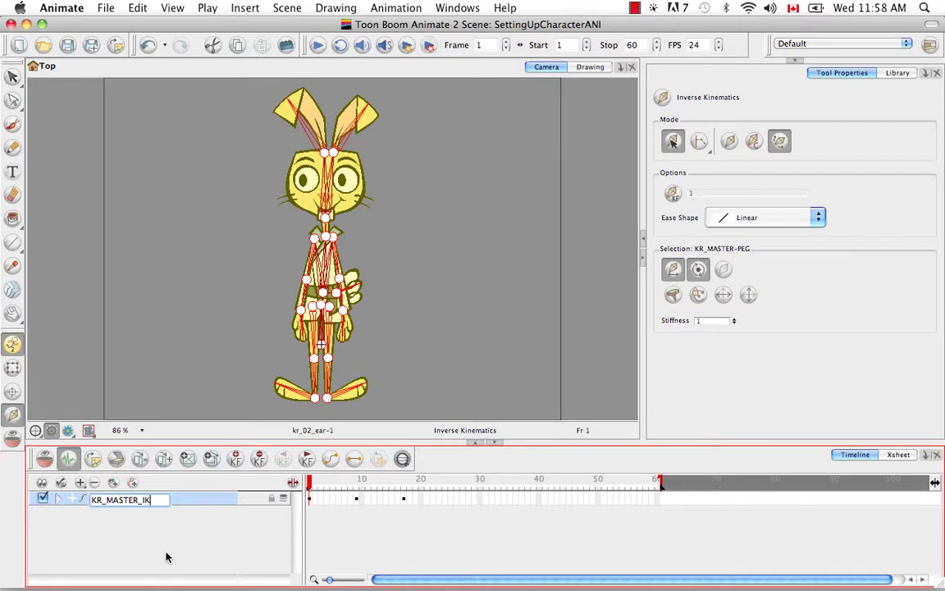
type("_IK")
key("Return")
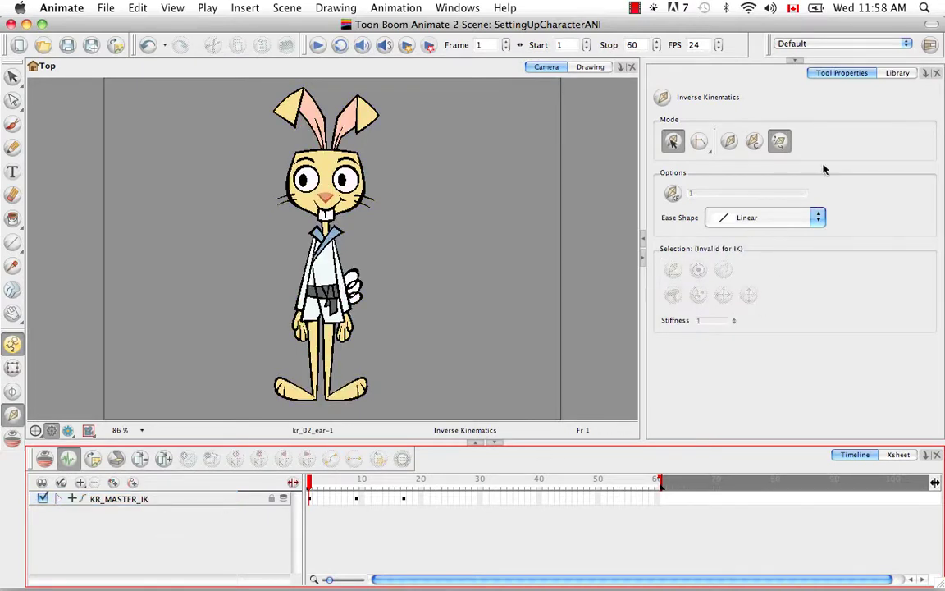
Get Right To Modify on the KarateRabbit library.
left_click(896, 73)
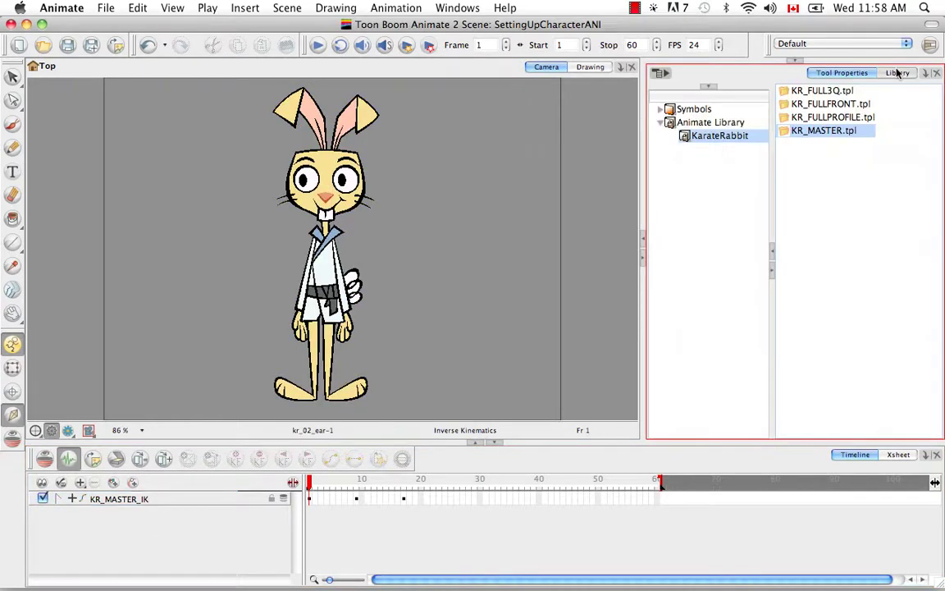
right_click(719, 137)
left_click(731, 145)
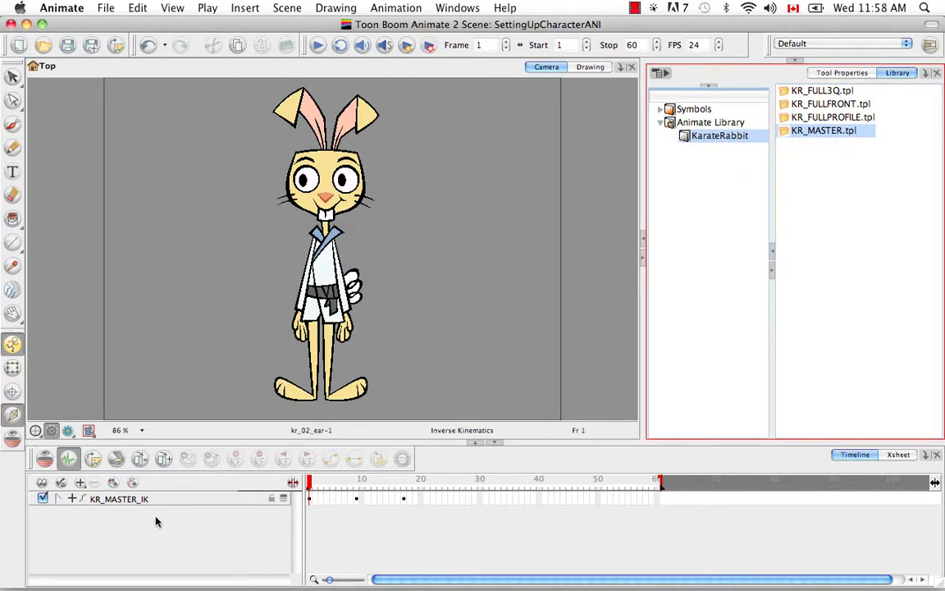
Drag the KR_MASTER_IK layer into KarateRabbit and save it as the template KR_MASTER_IK.tpl.
left_click(170, 499)
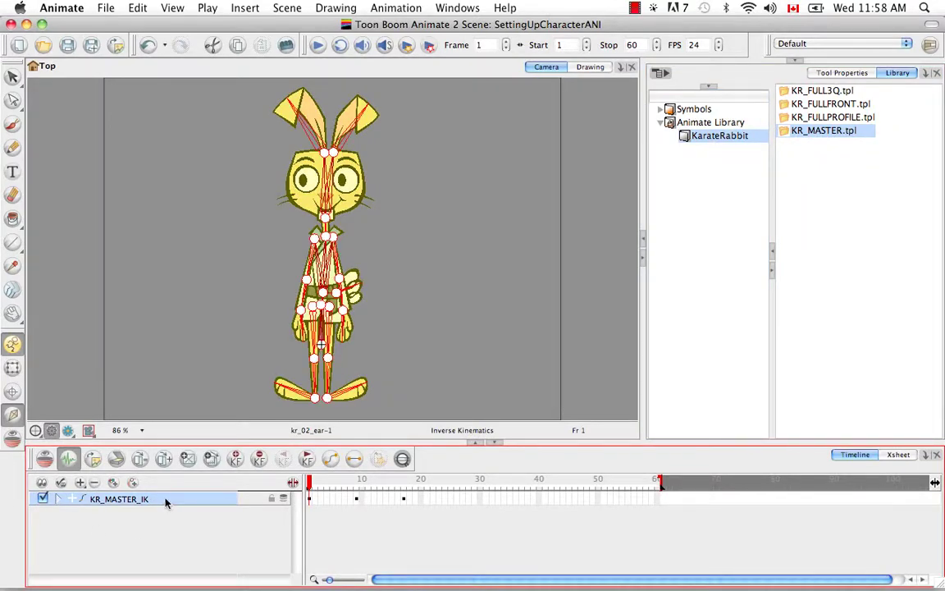
left_click_drag(165, 502, 851, 204)
left_click_drag(852, 204, 851, 204)
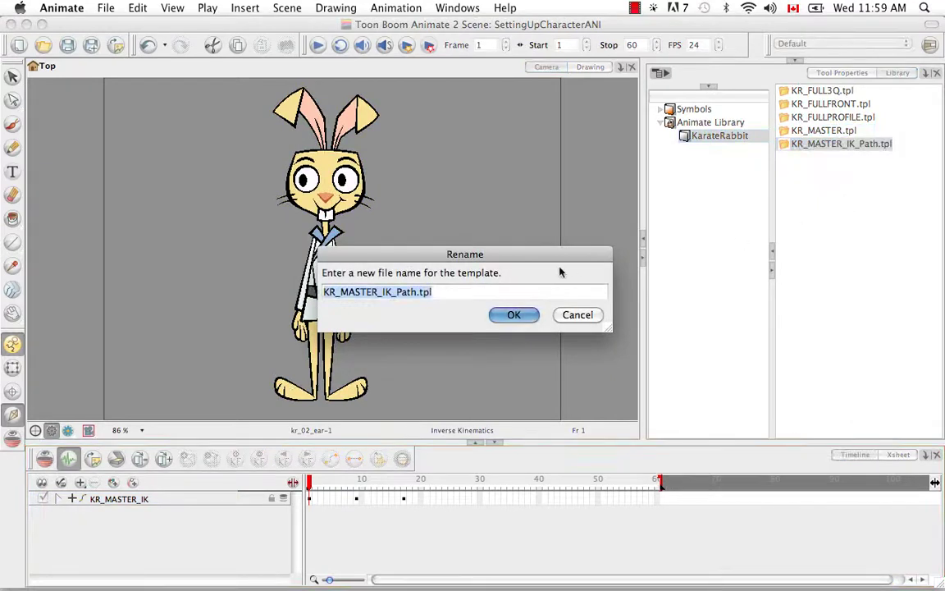
left_click(432, 292)
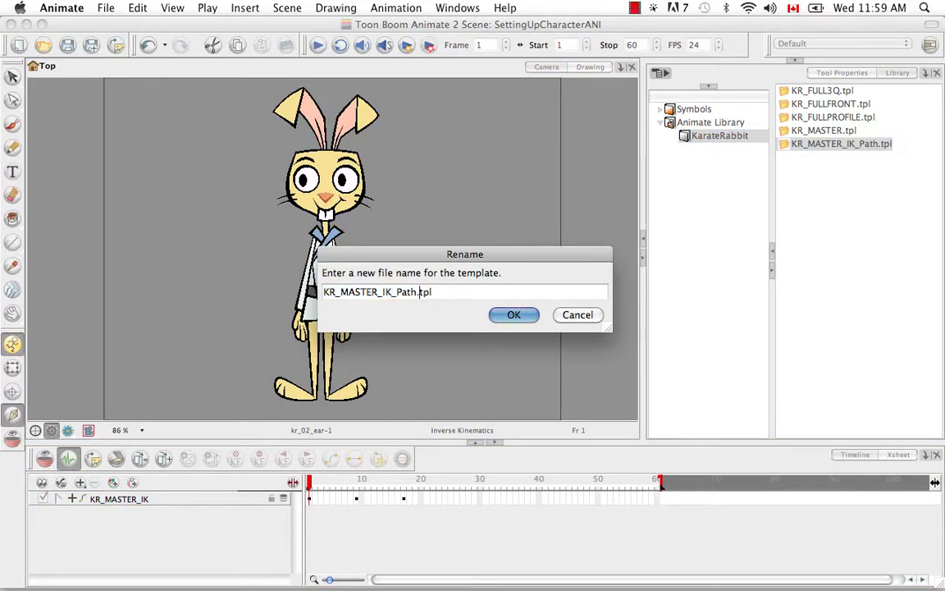
key("Left")
key("Left")
key("Left")
key("Left")
key("BackSpace")
key("BackSpace")
key("BackSpace")
key("BackSpace")
key("BackSpace")
left_click(526, 319)
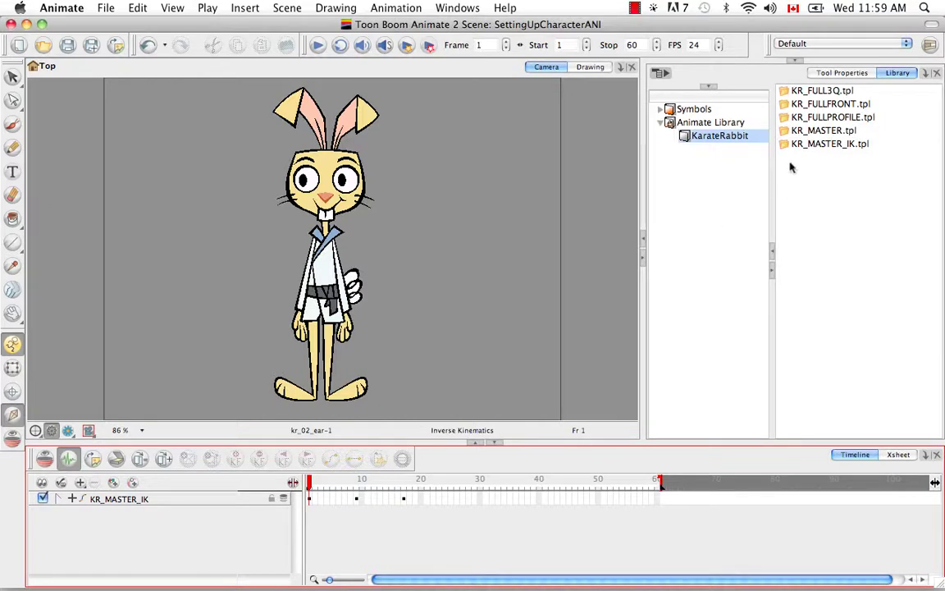